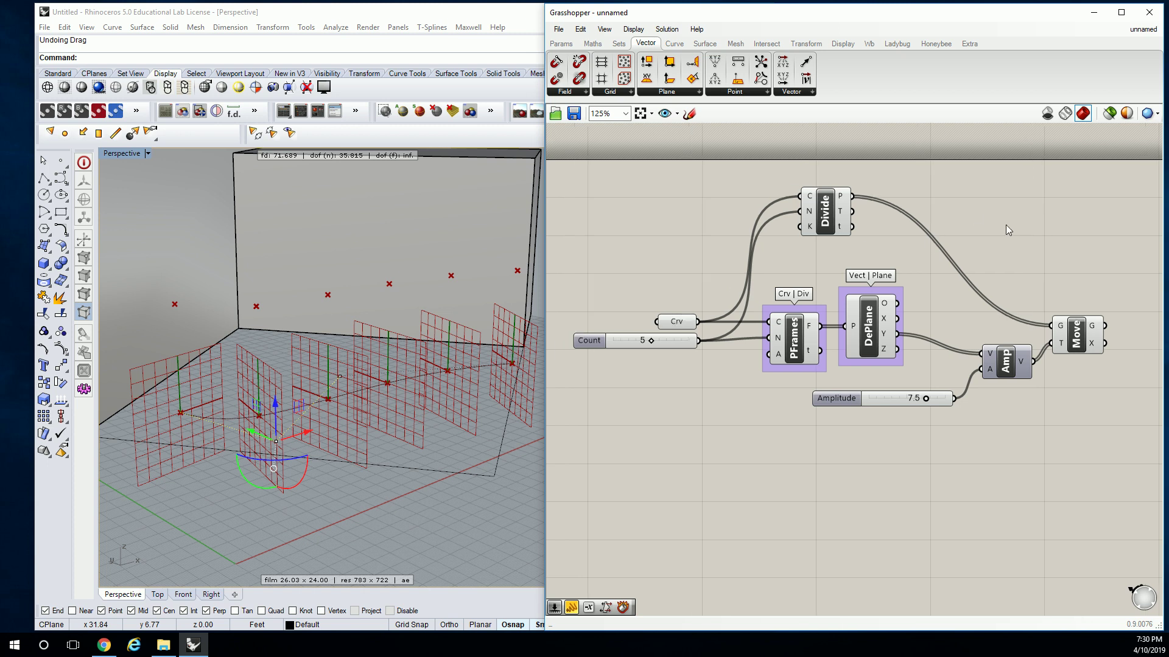
Add a Rotate component to the canvas beside the Move component
right_click_drag(1004, 229, 940, 294)
left_click(992, 346)
left_click(954, 240)
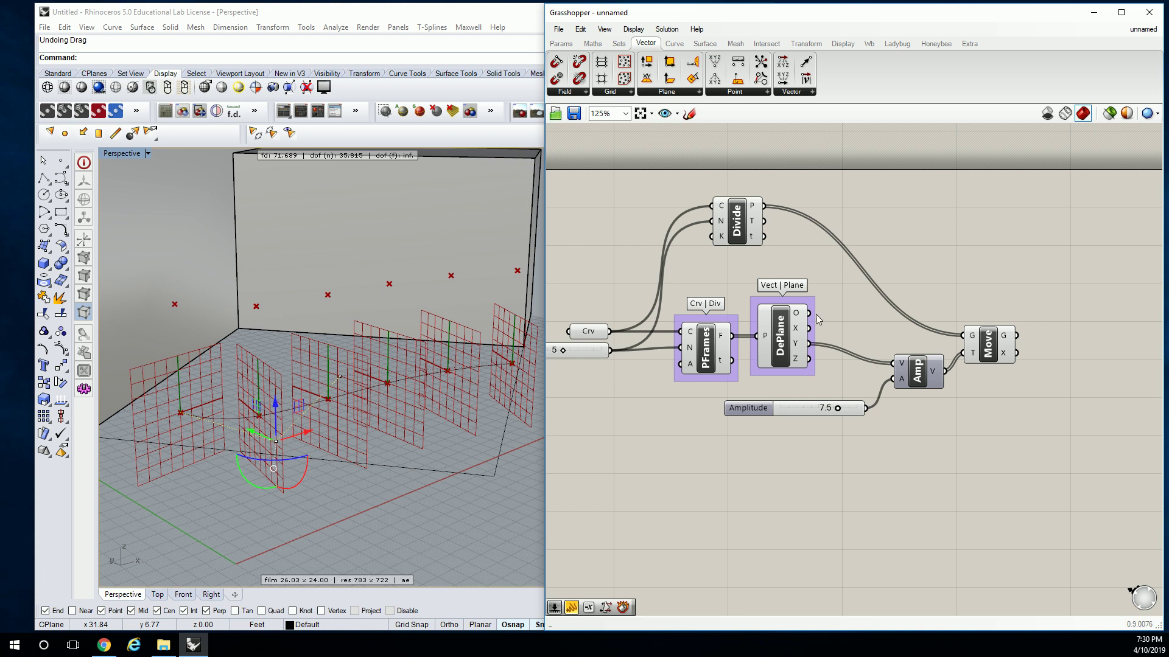
right_click_drag(997, 266, 893, 289)
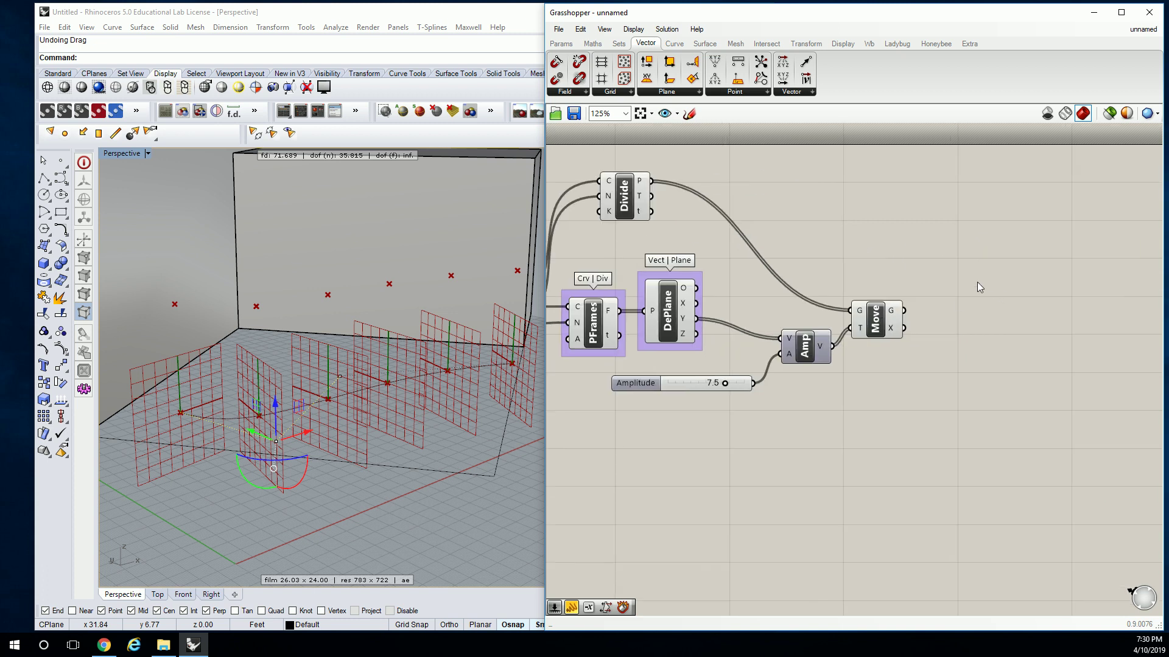
left_click(767, 44)
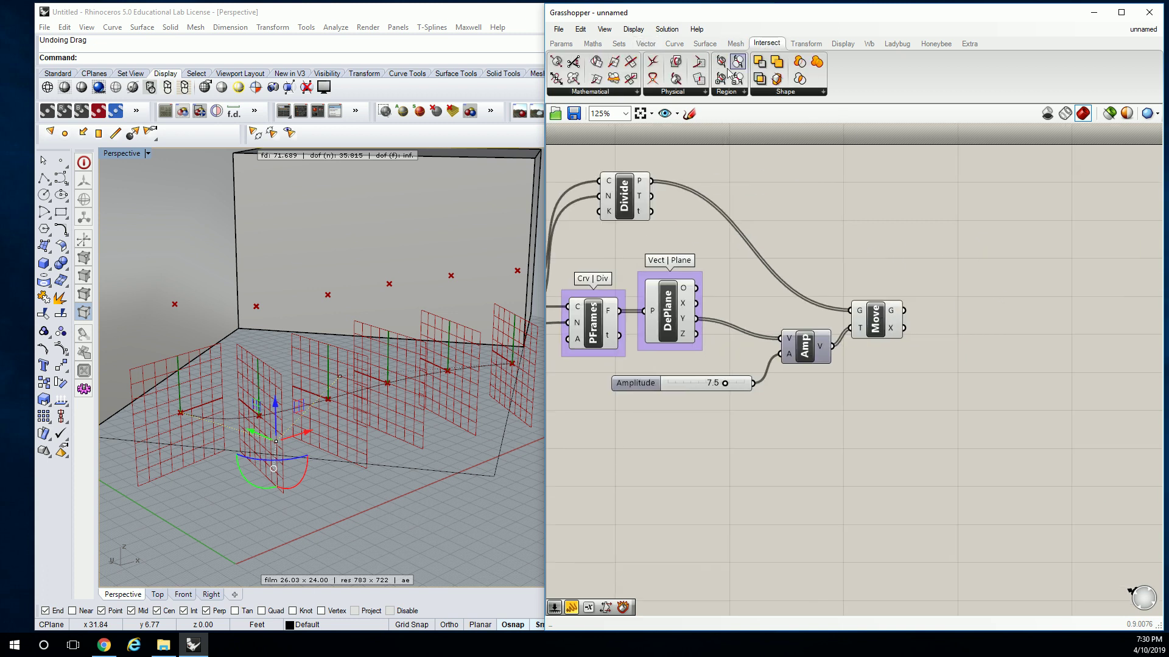
left_click(806, 43)
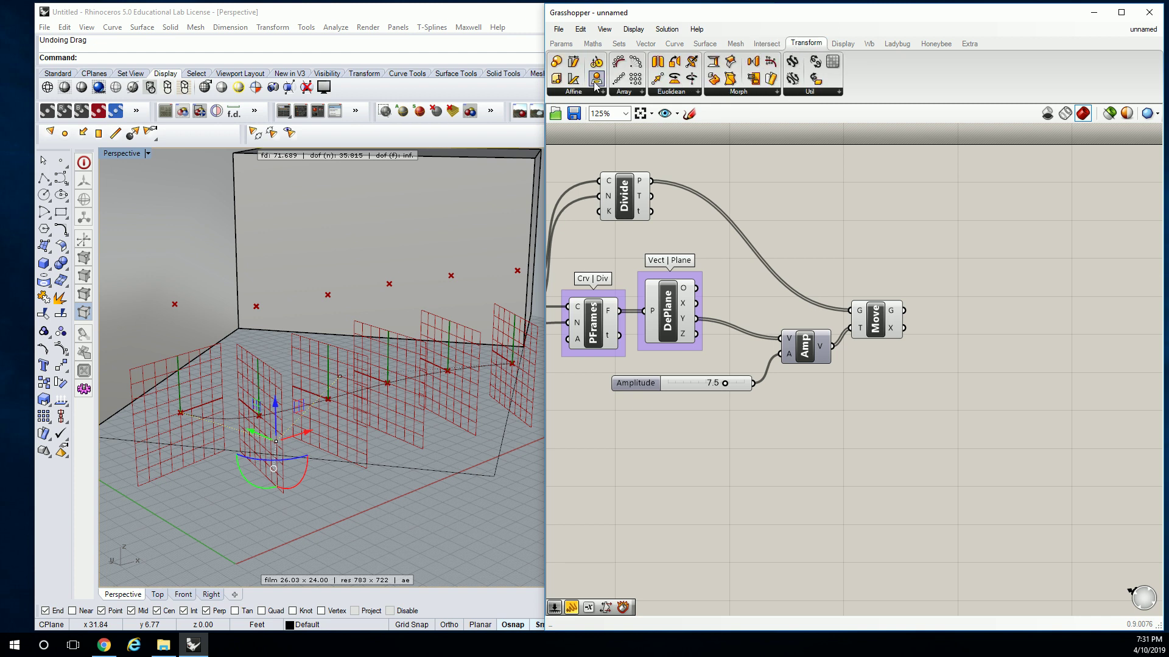
left_click(677, 92)
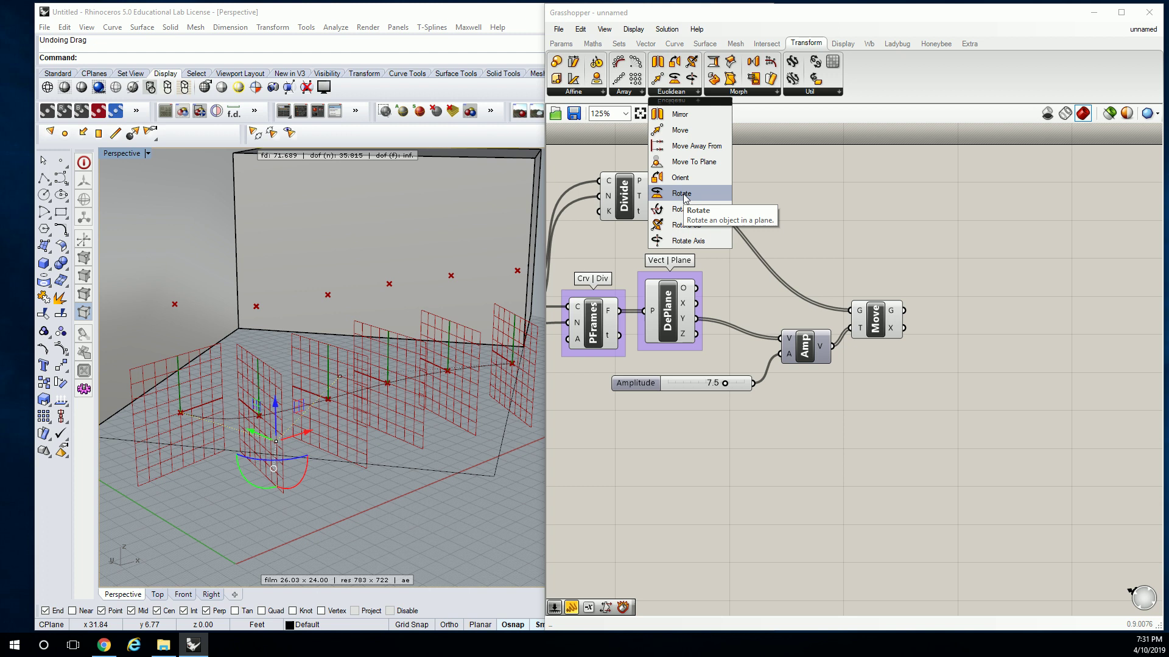
left_click_drag(682, 194, 969, 338)
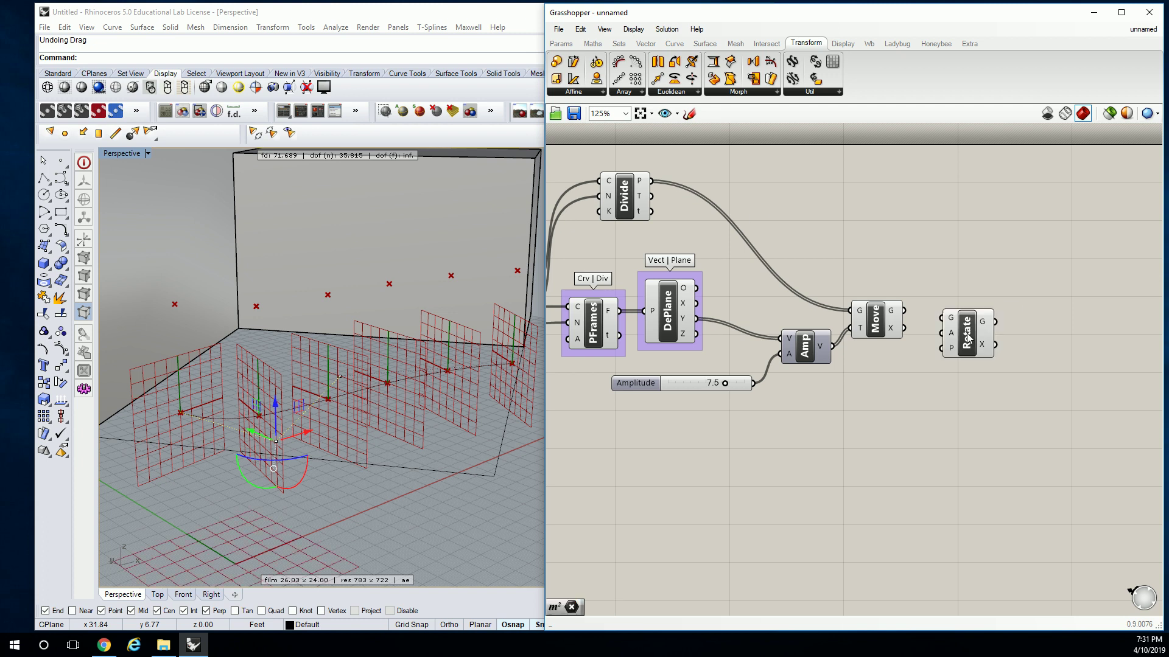
scroll(968, 341, "up", 2)
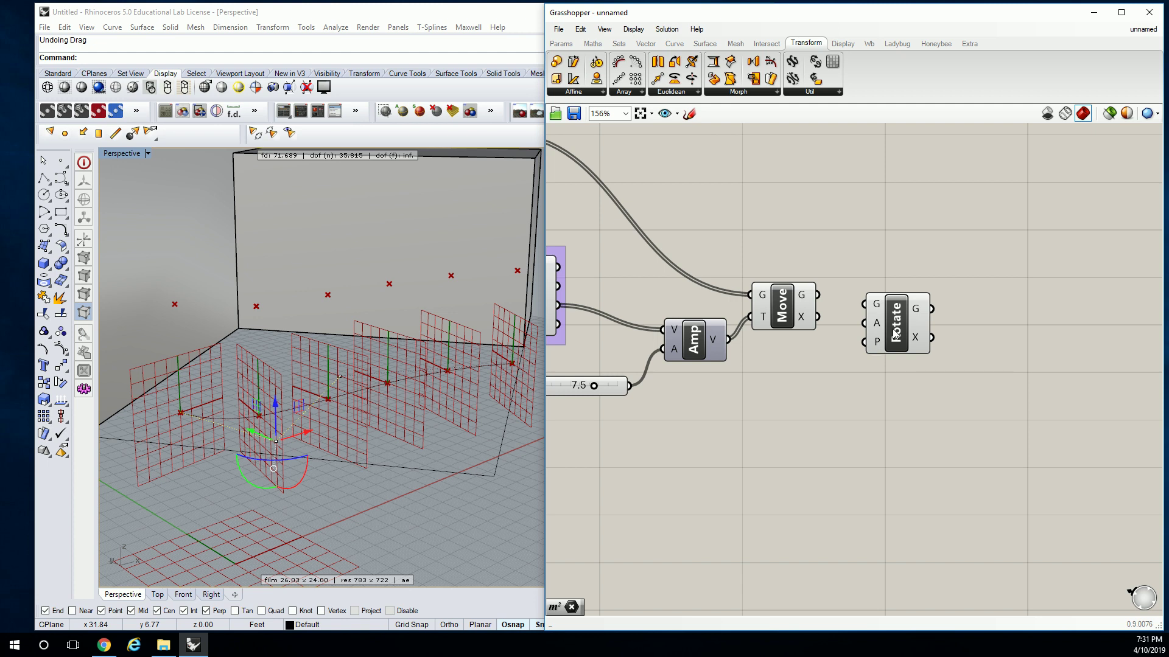
left_click_drag(894, 335, 901, 223)
Connect the F output of the PFrames component to the P (plane) input of Rotate
right_click_drag(767, 257, 1010, 294)
left_click(817, 316)
left_click_drag(767, 333, 807, 332)
left_click_drag(705, 329, 1122, 271)
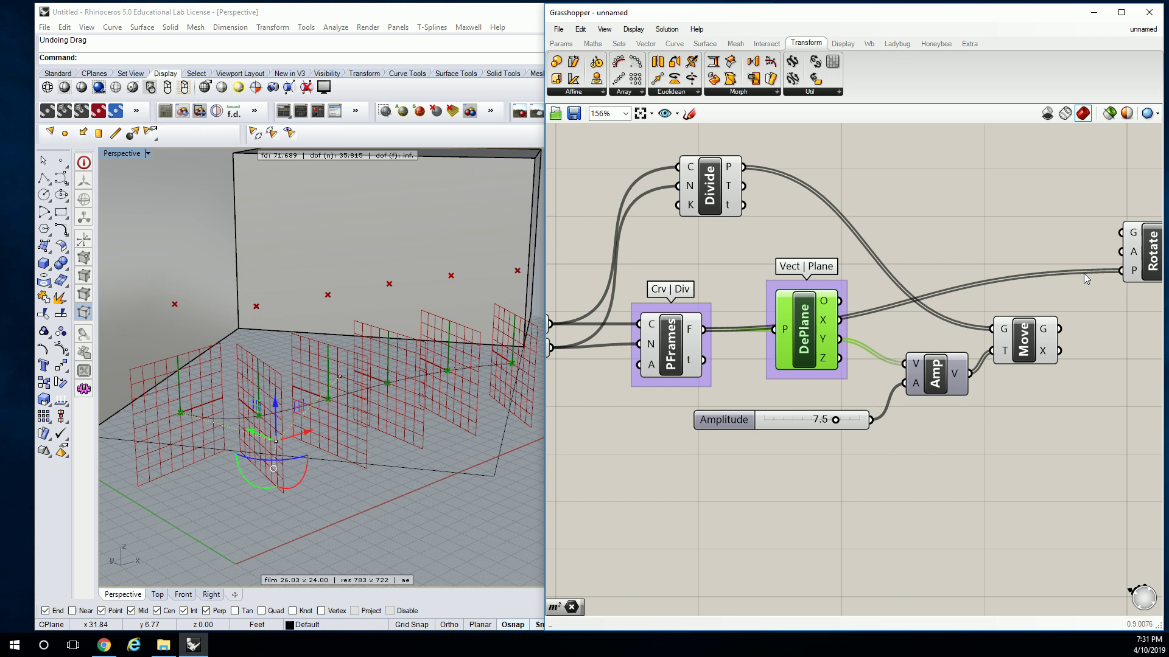
Connect the G output of Move to the G input of Rotate and inspect the rotated points in the perspective view
left_click(1035, 251)
right_click_drag(1041, 251, 894, 256)
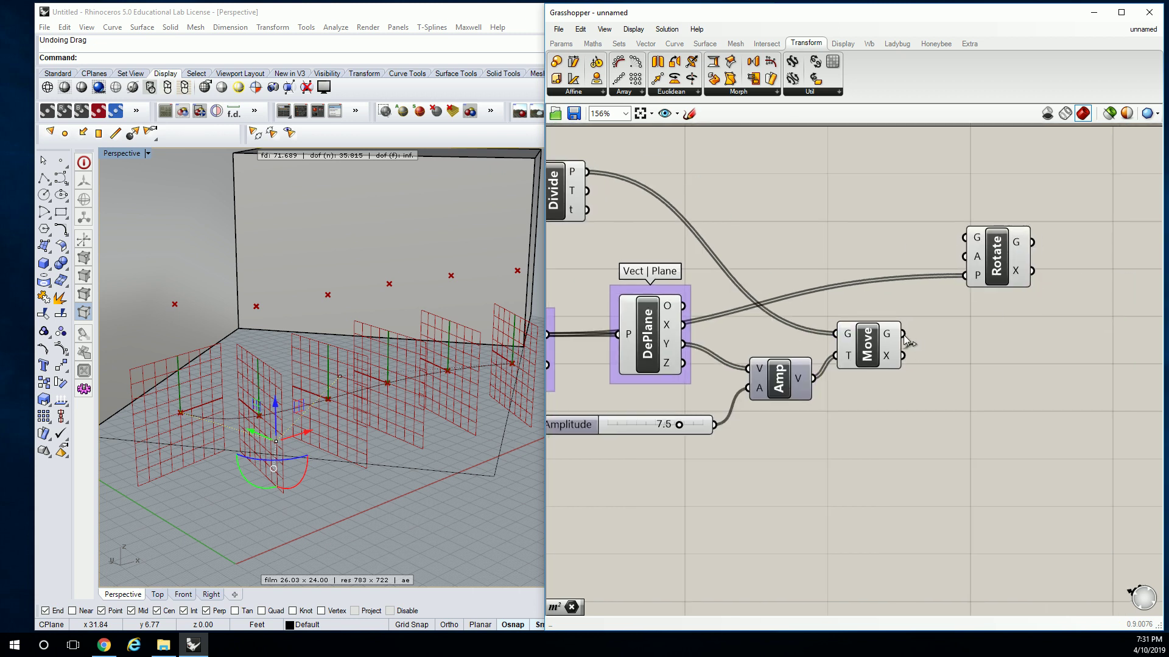
left_click_drag(903, 333, 963, 238)
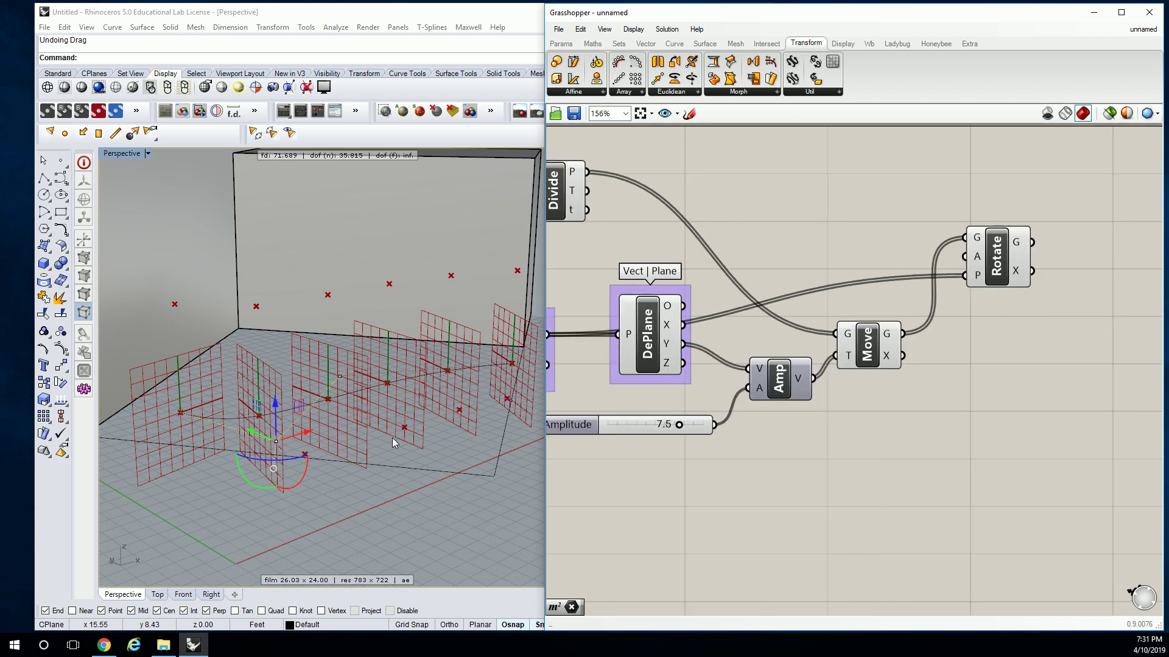
right_click_drag(341, 438, 298, 444)
right_click_drag(396, 436, 499, 341)
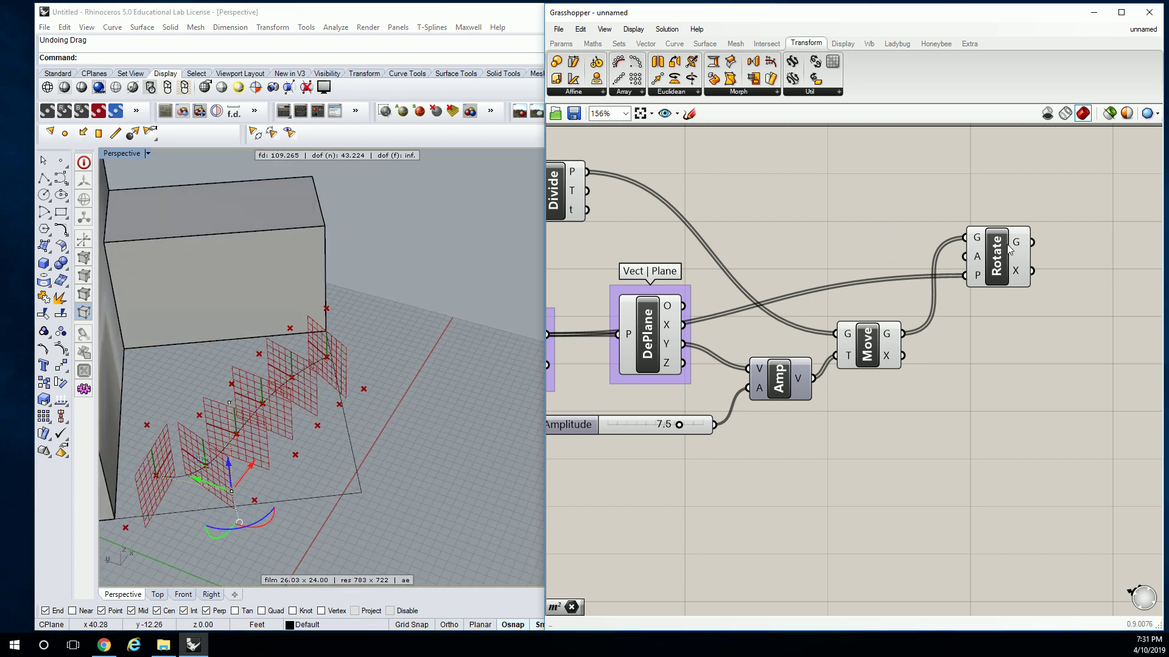
Rearrange the DePlane, Amp, Move and Rotate components so Rotate follows Move and the wires read clearly
left_click_drag(1007, 253, 1012, 258)
left_click_drag(633, 333, 639, 365)
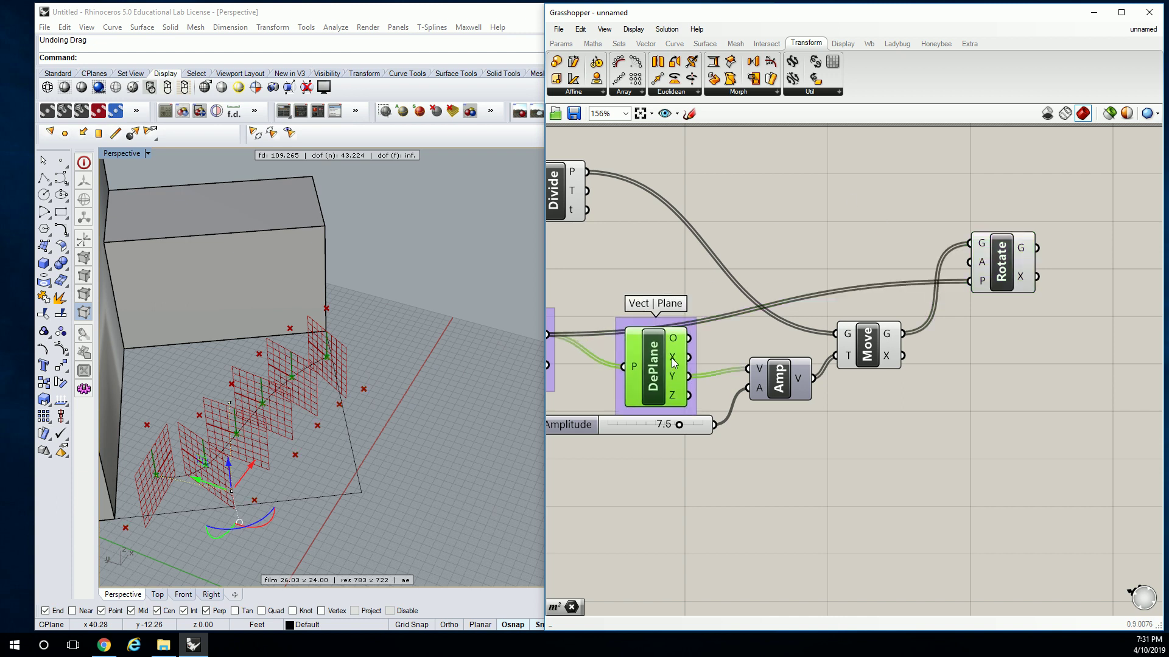
left_click_drag(1001, 274, 997, 244)
left_click_drag(871, 354, 879, 235)
left_click_drag(780, 390, 620, 379)
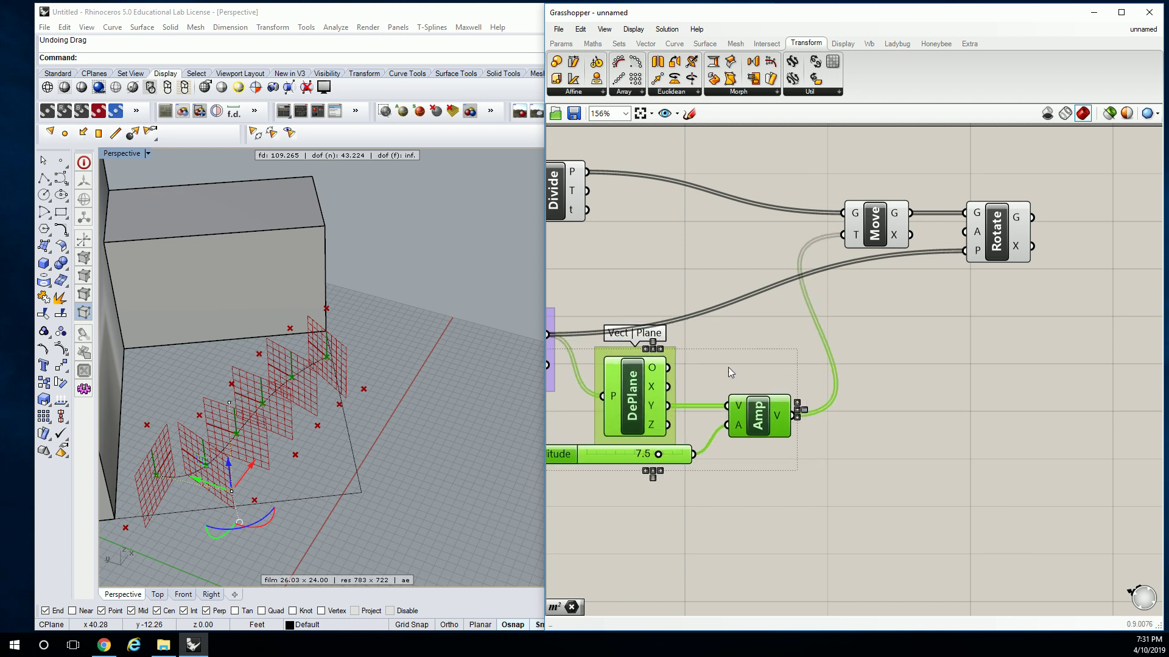
left_click(728, 367)
left_click_drag(875, 227, 842, 370)
left_click_drag(1001, 231, 959, 314)
left_click(837, 269)
scroll(837, 271, "down", 2)
scroll(814, 298, "up", 2)
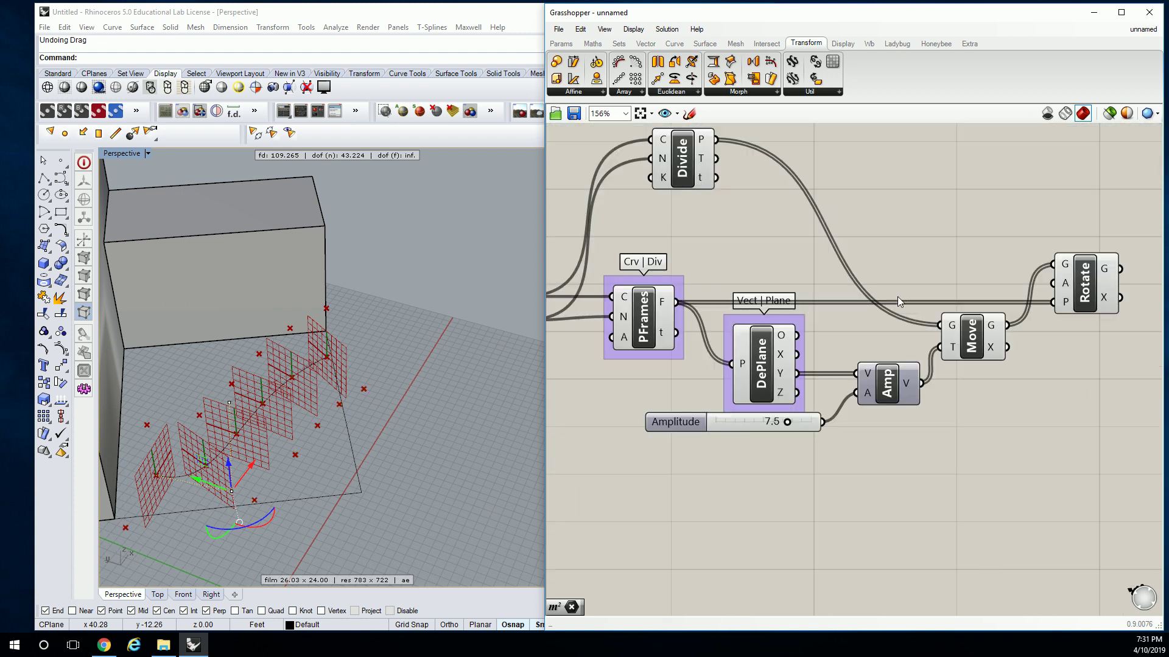
scroll(897, 297, "up", 2)
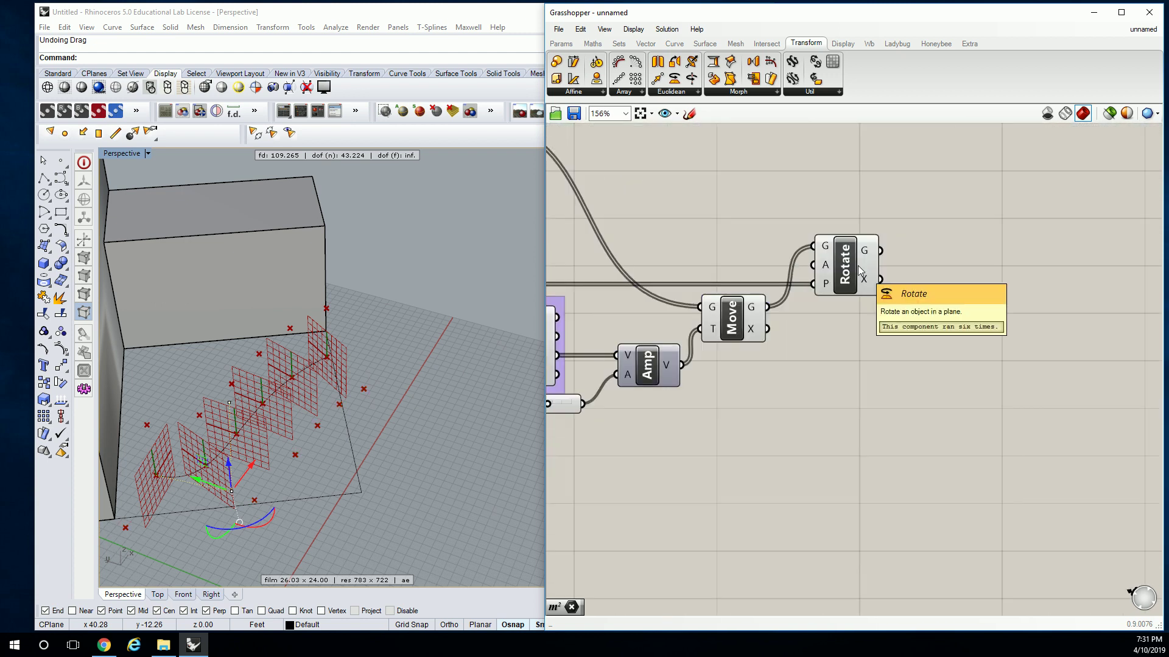
right_click_drag(762, 213, 921, 246)
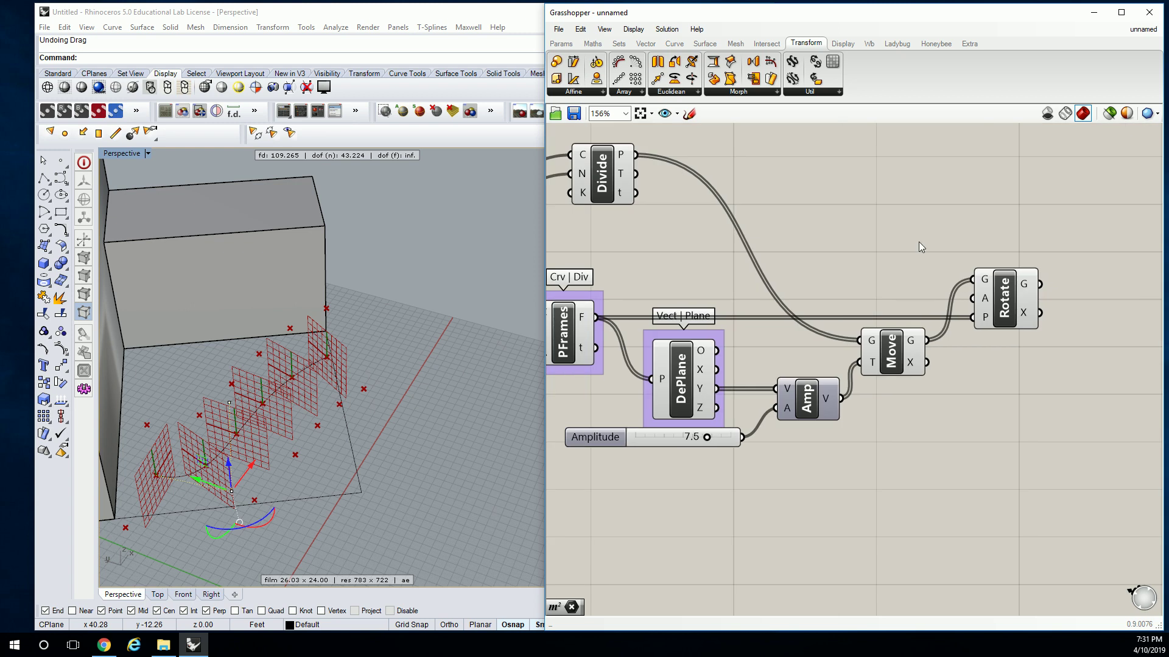
Add a Radians component above Rotate and connect its R output to the A (angle) input of Rotate
left_click(593, 44)
left_click(843, 93)
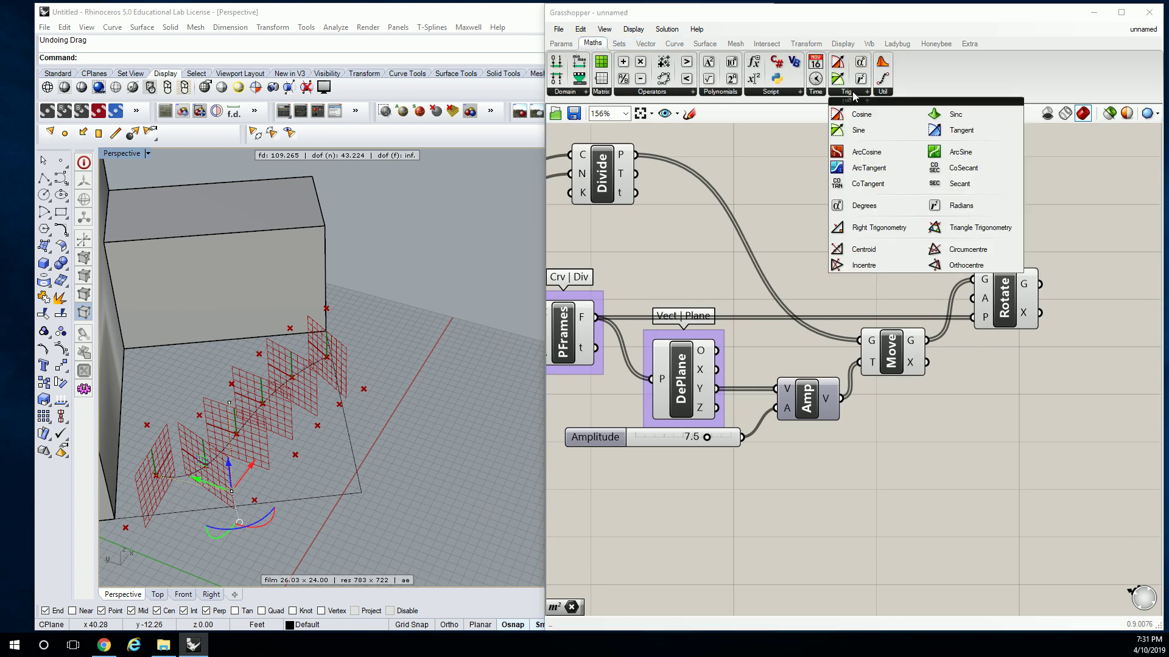
left_click_drag(954, 210, 963, 302)
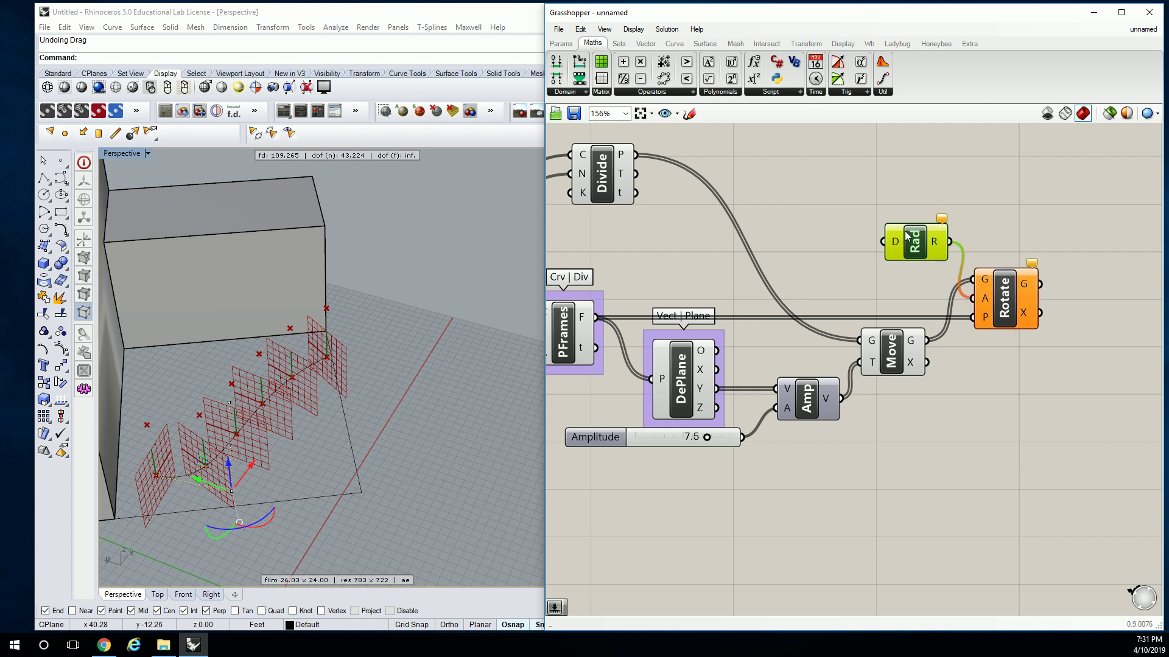
Create an integer number slider ranging from -90 to 90 and connect it to the D input of the Radians component
double_click(818, 177)
type("0")
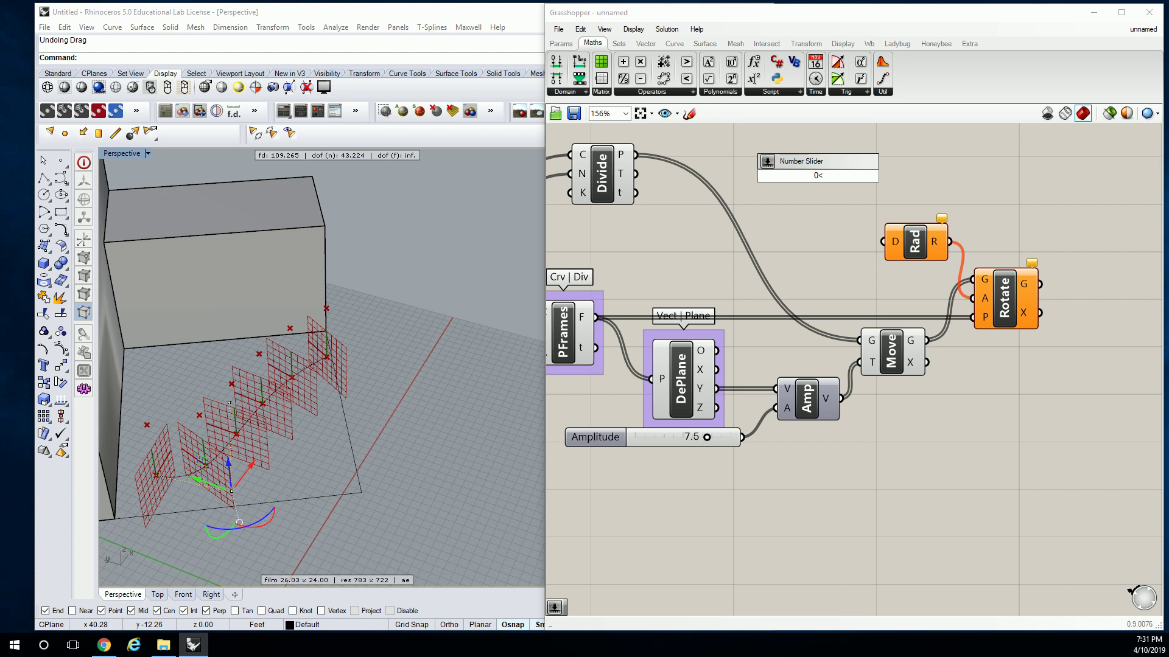
type("<")
key("BackSpace")
key("BackSpace")
type("-90 < 90")
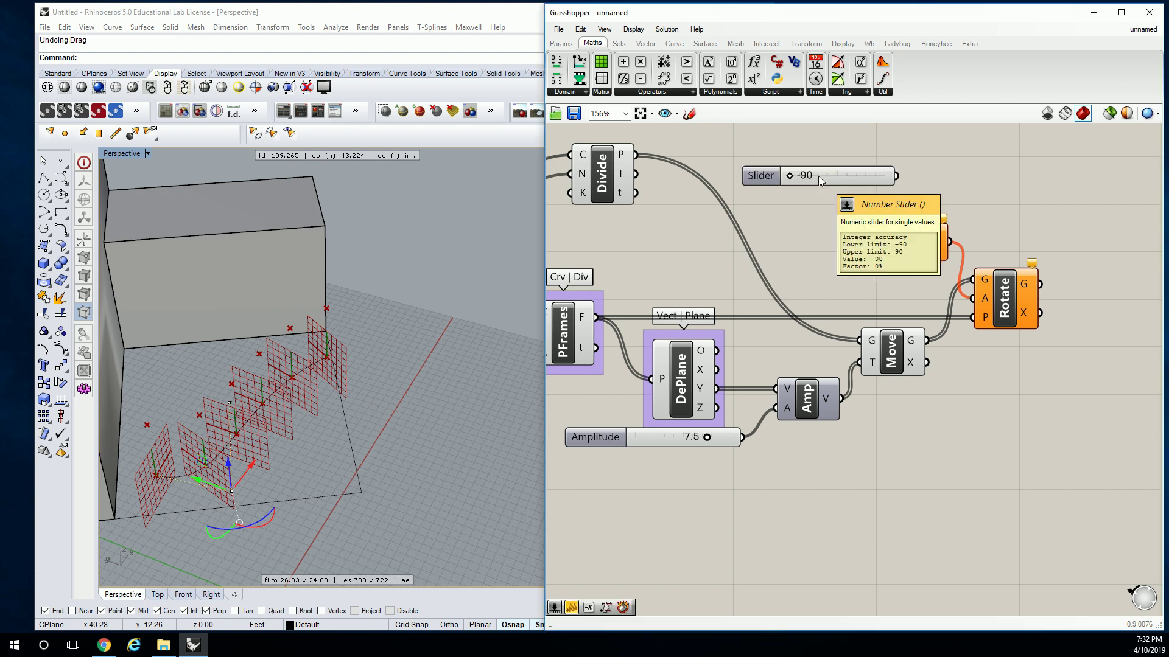
key("Return")
left_click_drag(846, 237, 883, 241)
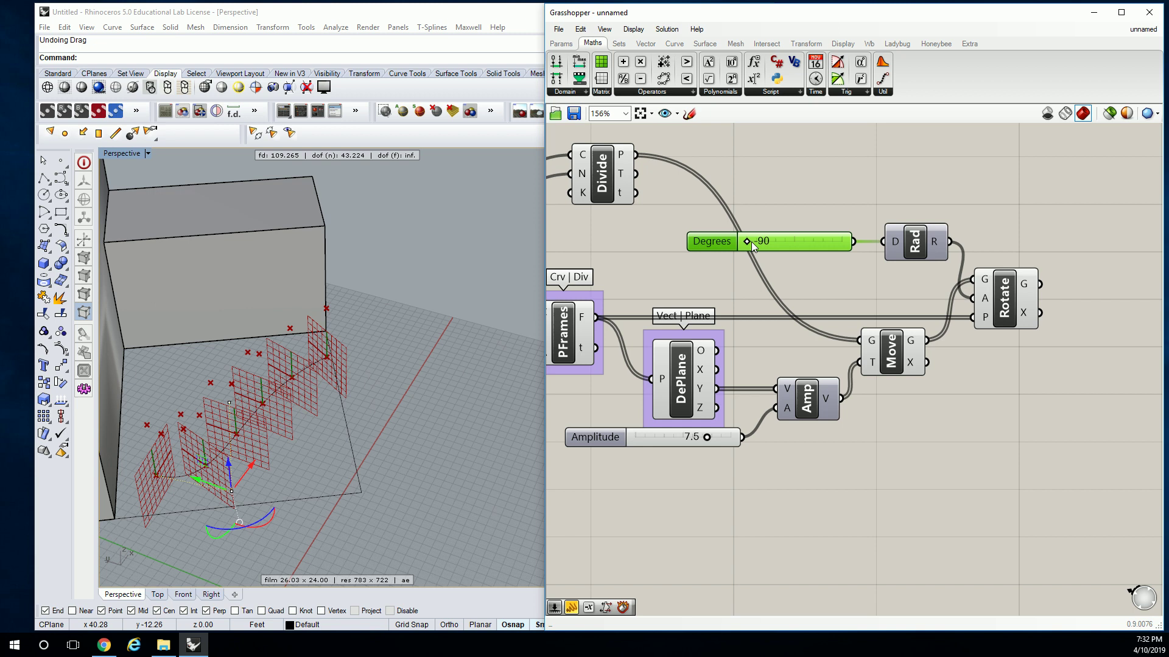
Set the Degrees slider to 34 after testing -64, -50 and 32, checking the rotated points in the perspective view
left_click_drag(746, 242, 762, 244)
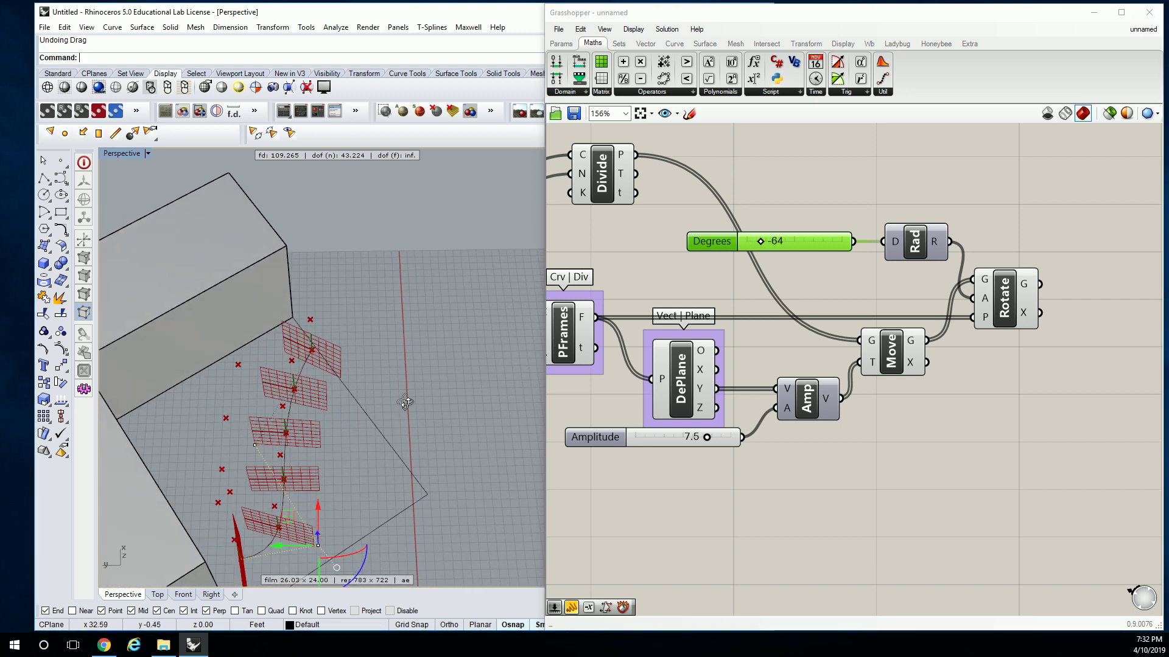
mouse_move(758, 236)
left_mouse_down()
mouse_move(740, 241)
mouse_move(795, 236)
mouse_move(856, 250)
mouse_move(769, 241)
left_mouse_up()
right_click_drag(512, 353, 279, 319)
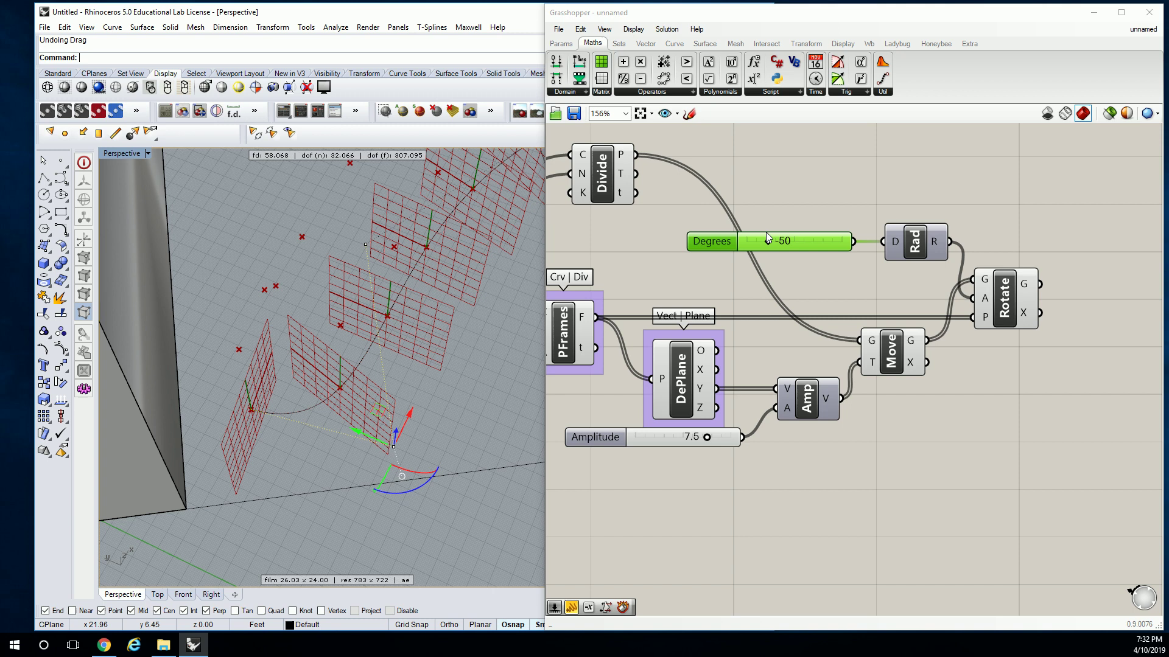
left_click_drag(768, 238, 812, 254)
scroll(437, 316, "down", 5)
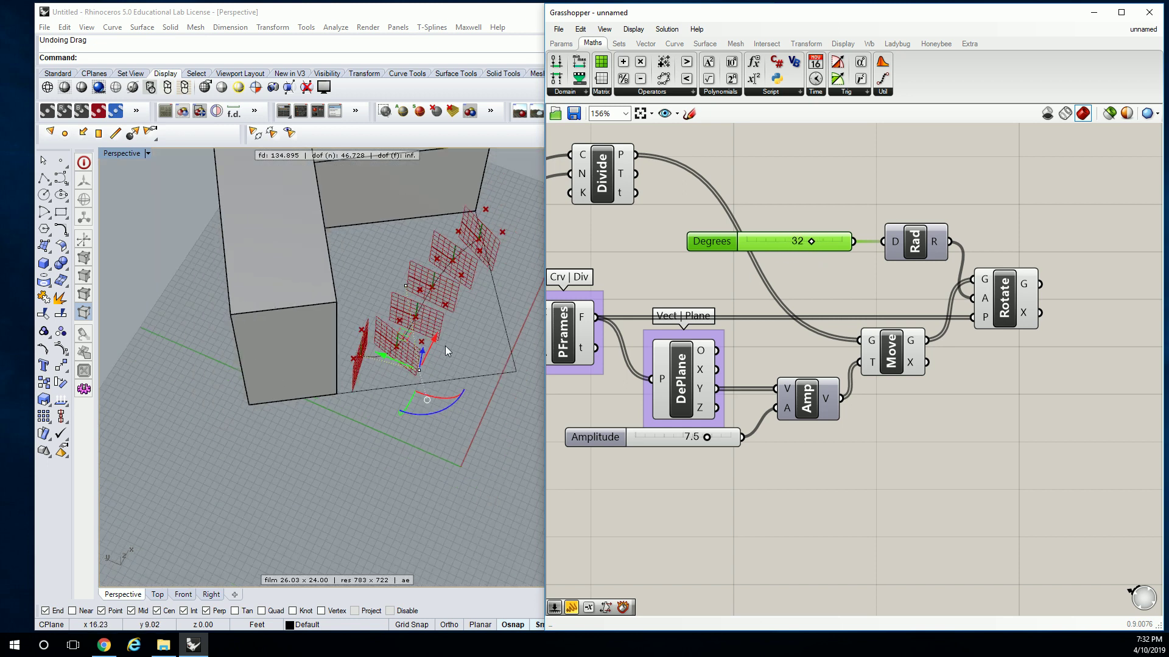
scroll(482, 319, "up", 3)
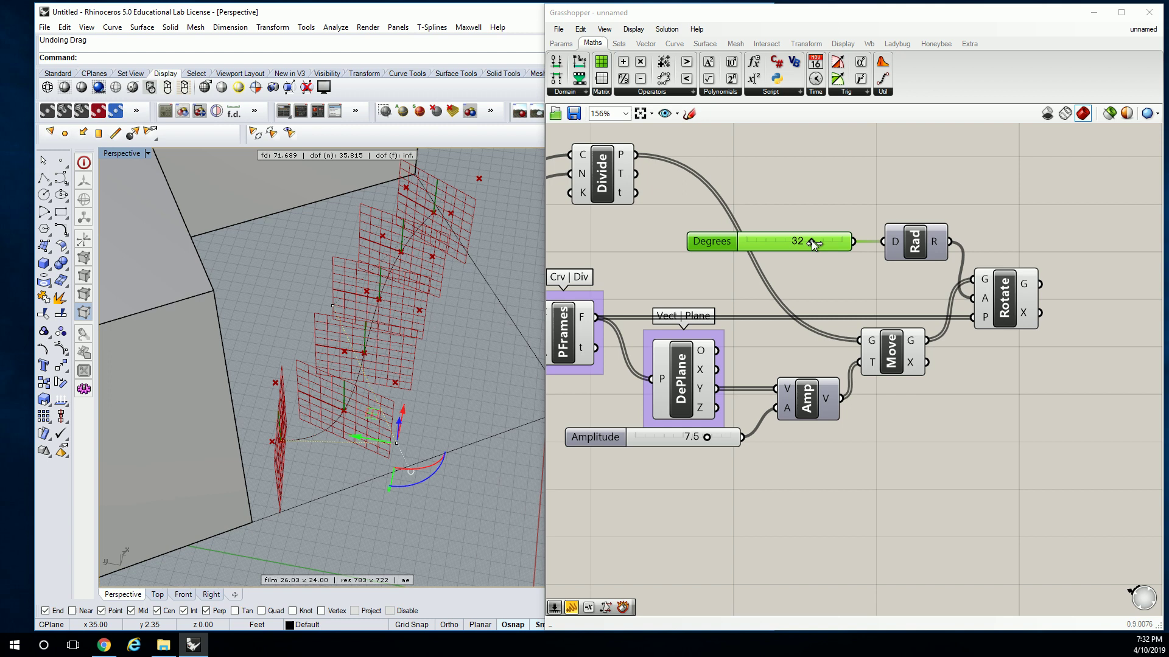
left_click_drag(813, 242, 812, 241)
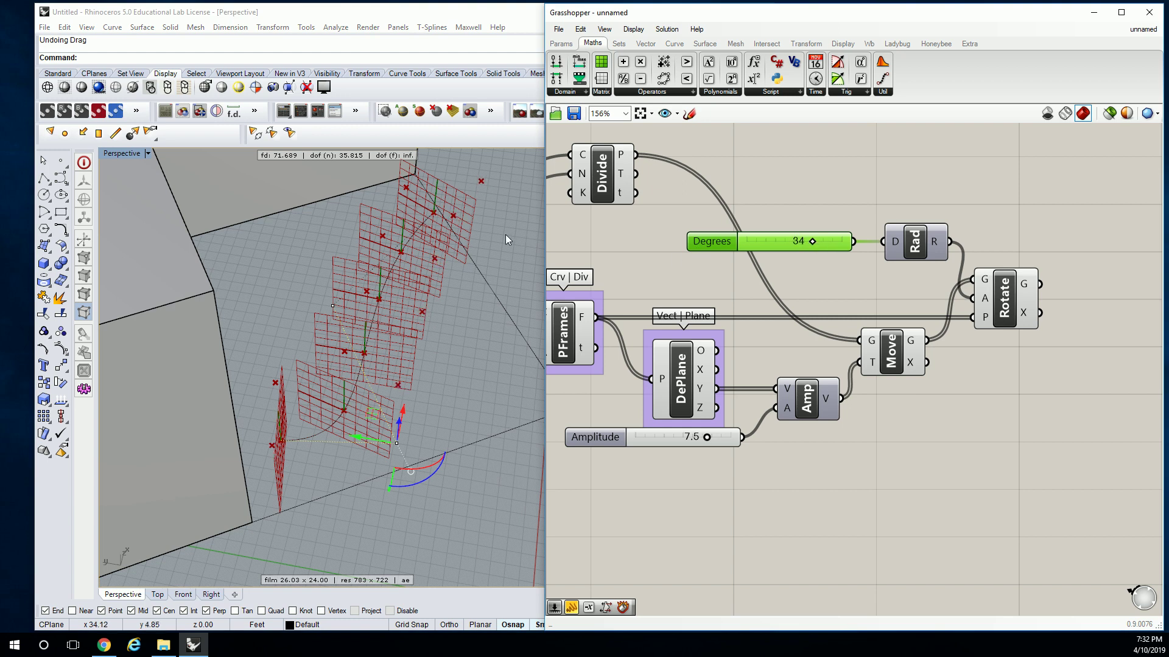
right_click_drag(505, 235, 437, 235)
left_click(1023, 210)
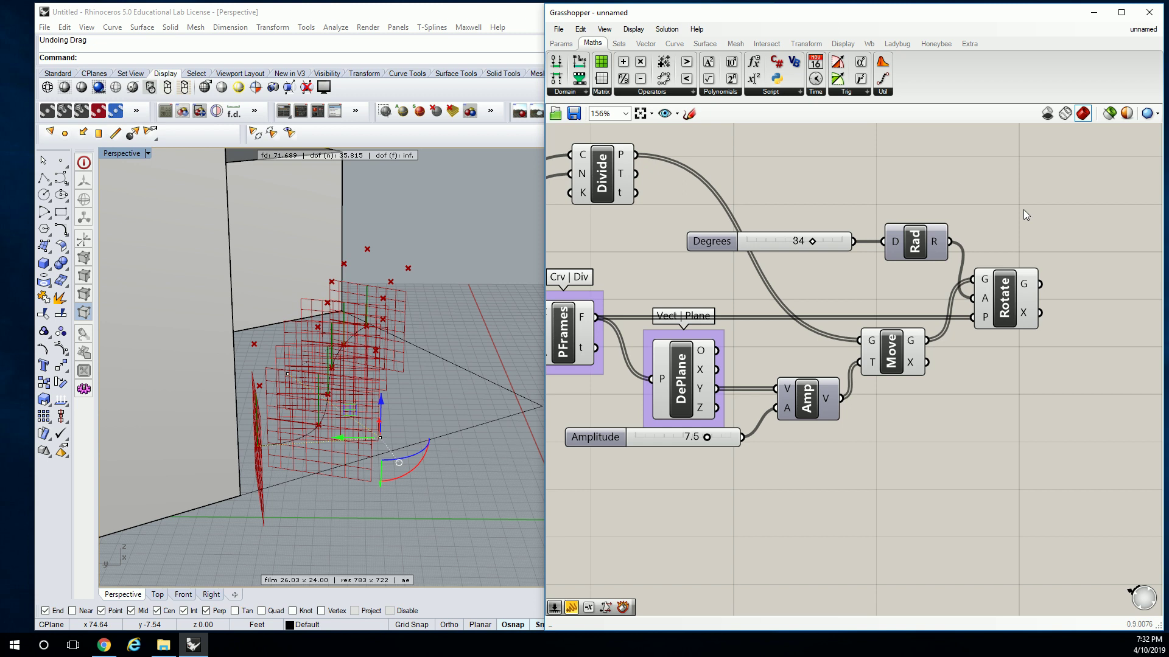
Add a Line component running from the P output of Divide to the G output of Rotate
scroll(968, 189, "down", 2)
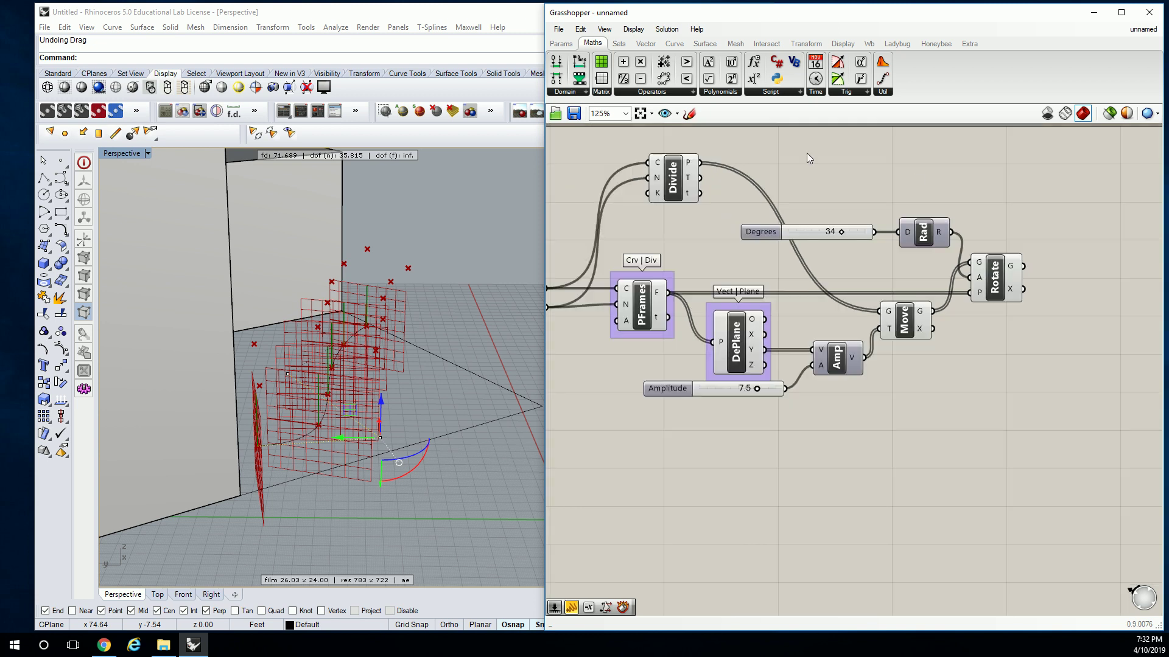
left_click(672, 44)
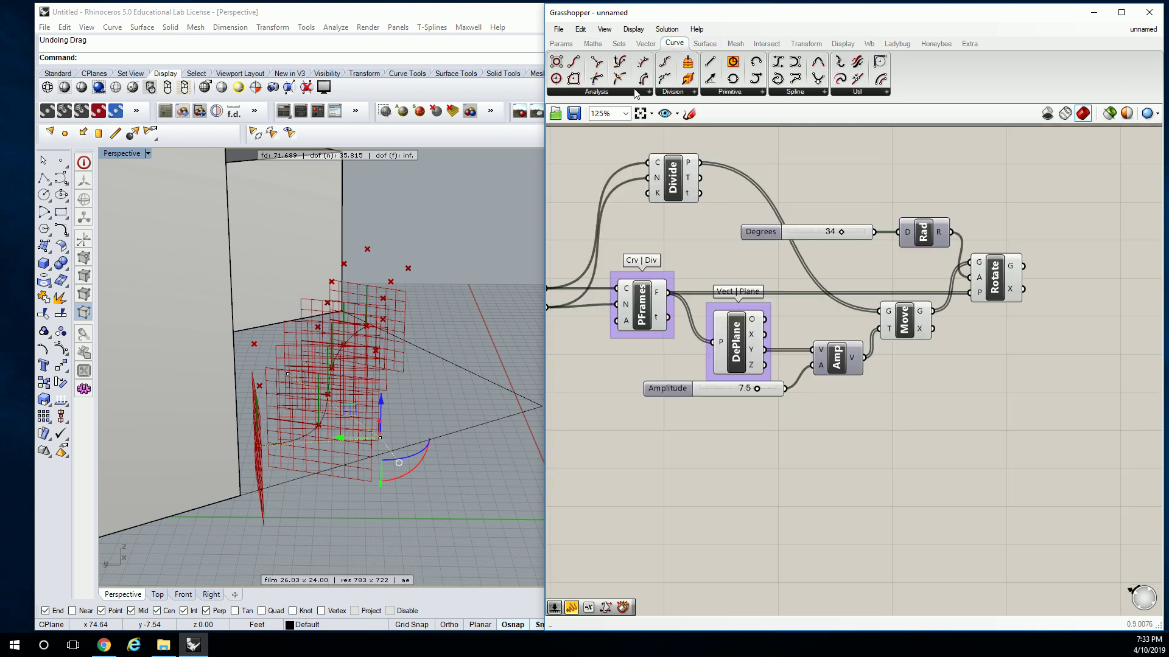
left_click(717, 93)
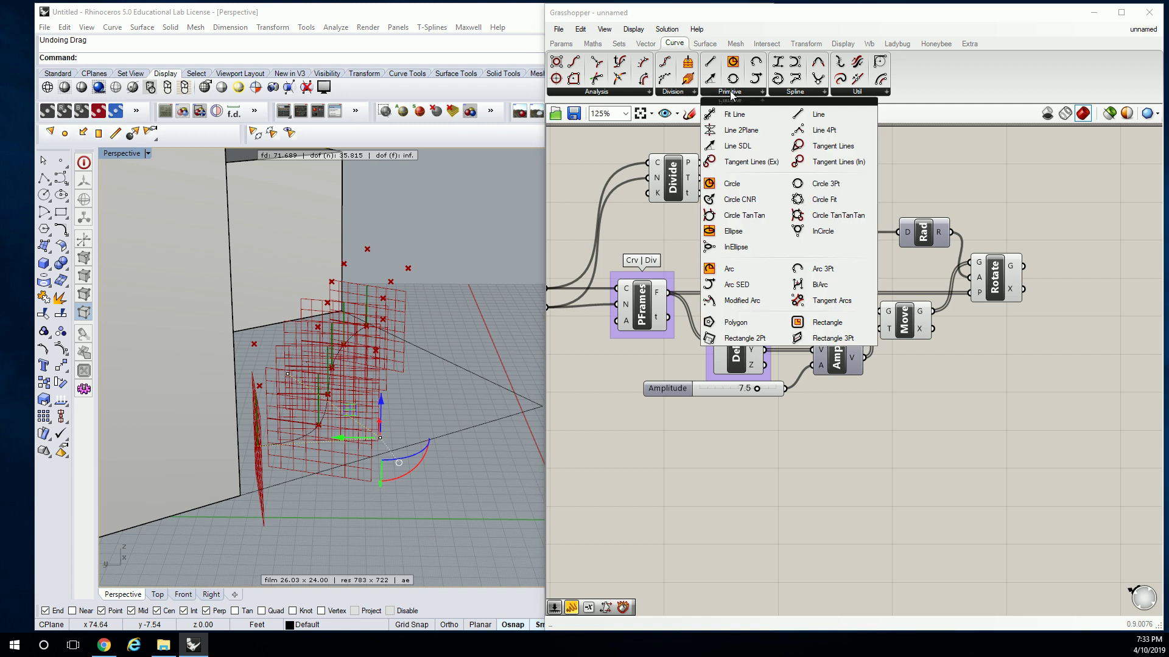
left_click(820, 116)
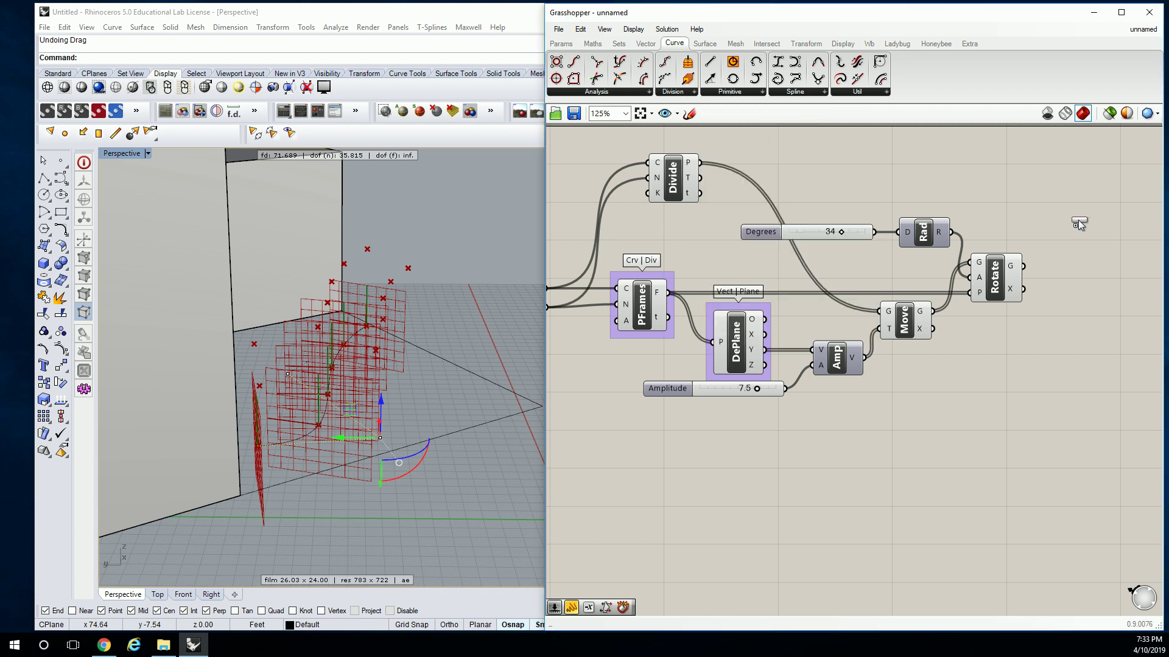
left_click(1077, 220)
right_click_drag(1047, 223, 1025, 211)
left_click_drag(733, 162, 1085, 212)
left_click_drag(1056, 266, 1113, 186)
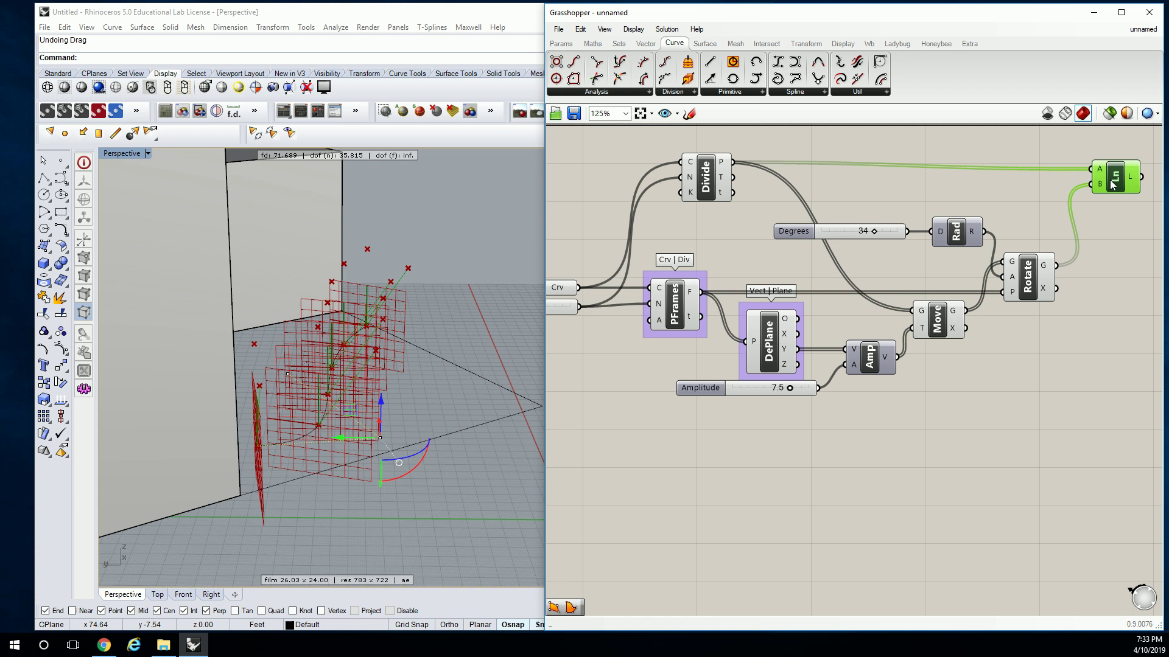
Turn off the preview of all components feeding the Line component, leaving only the lines displayed in the perspective view
left_click(966, 255)
scroll(952, 270, "down", 3)
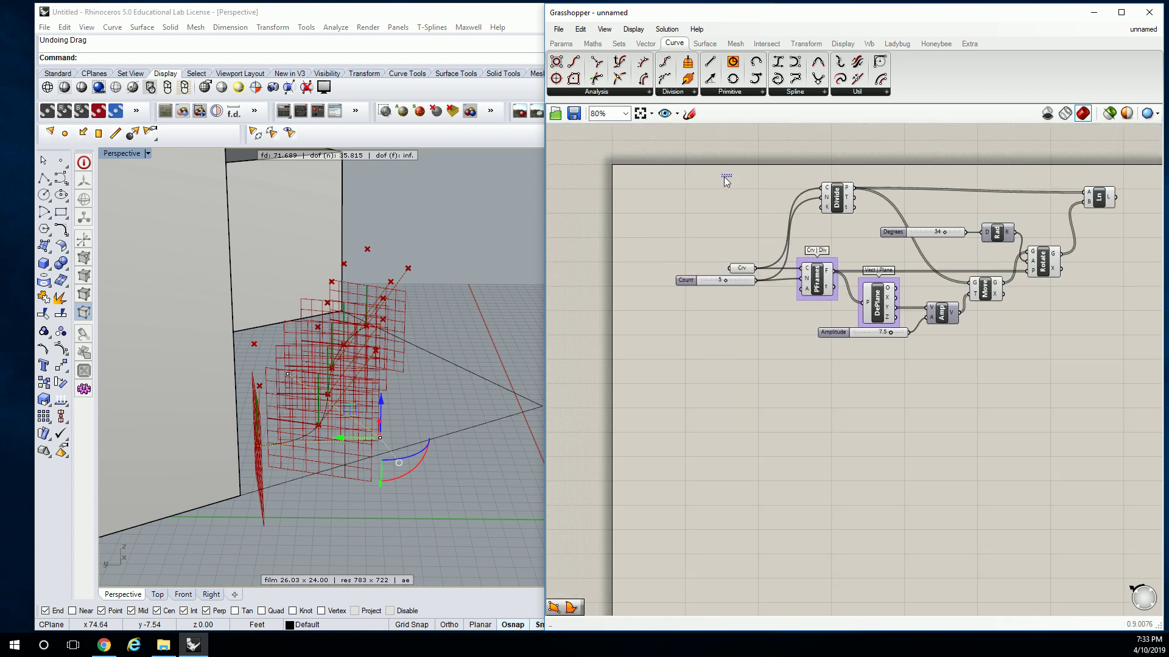
left_click_drag(693, 169, 1071, 403)
middle_click(978, 272)
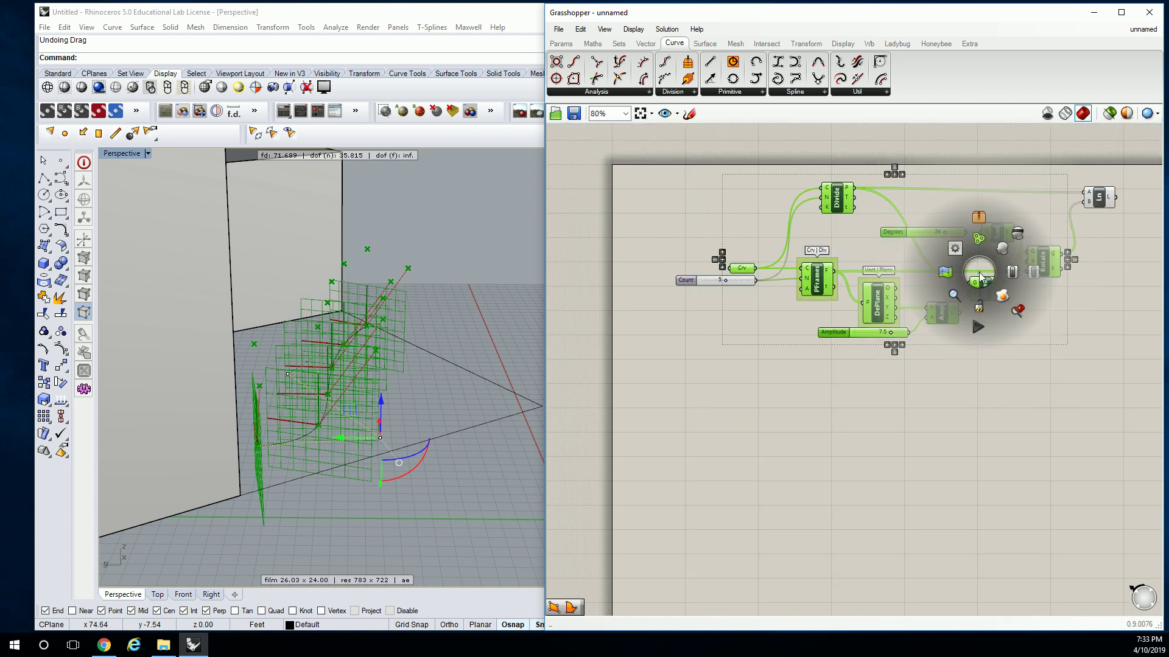
left_click(1018, 236)
right_click_drag(341, 396, 401, 342)
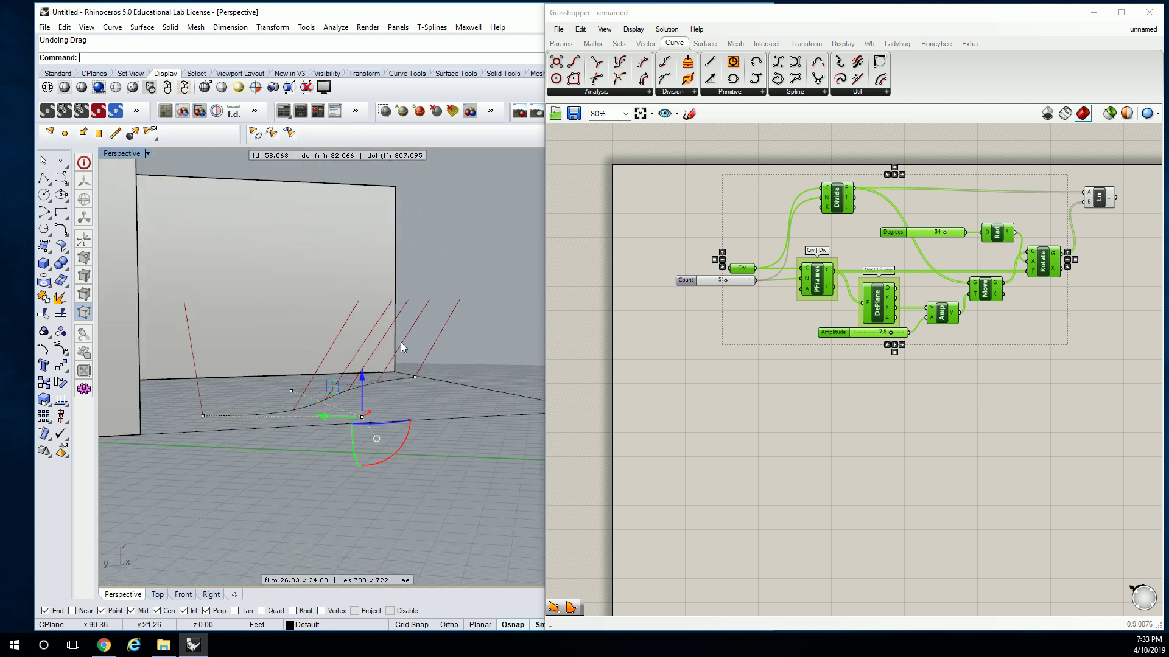
Set the Degrees slider to 25 and check the tilted lines in the perspective view
left_click(998, 178)
scroll(979, 212, "up", 4)
mouse_move(910, 253)
left_mouse_down()
mouse_move(870, 254)
mouse_move(905, 258)
left_mouse_up()
right_click_drag(426, 304, 390, 340)
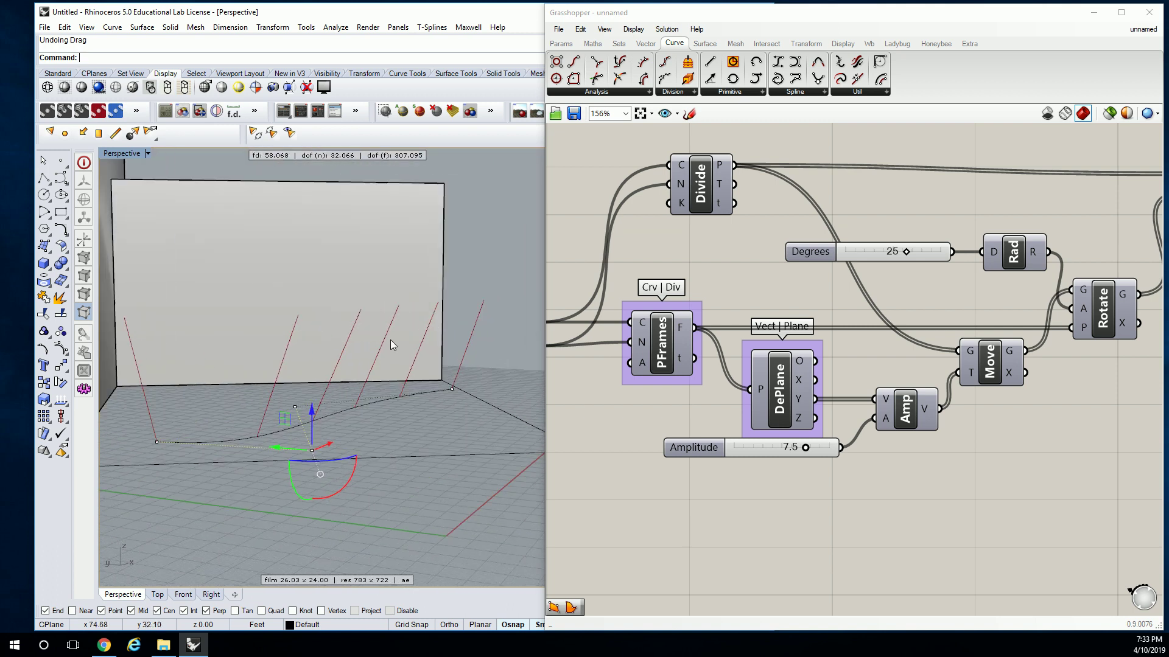
left_click(914, 197)
scroll(914, 197, "down", 3)
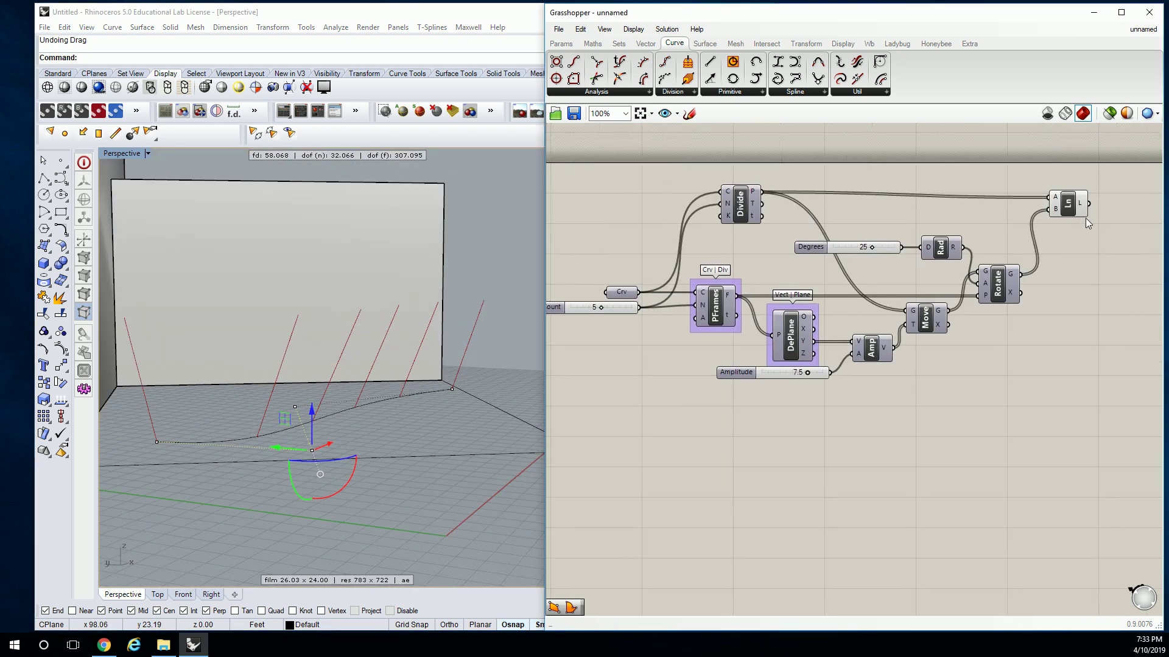
left_click(1075, 201)
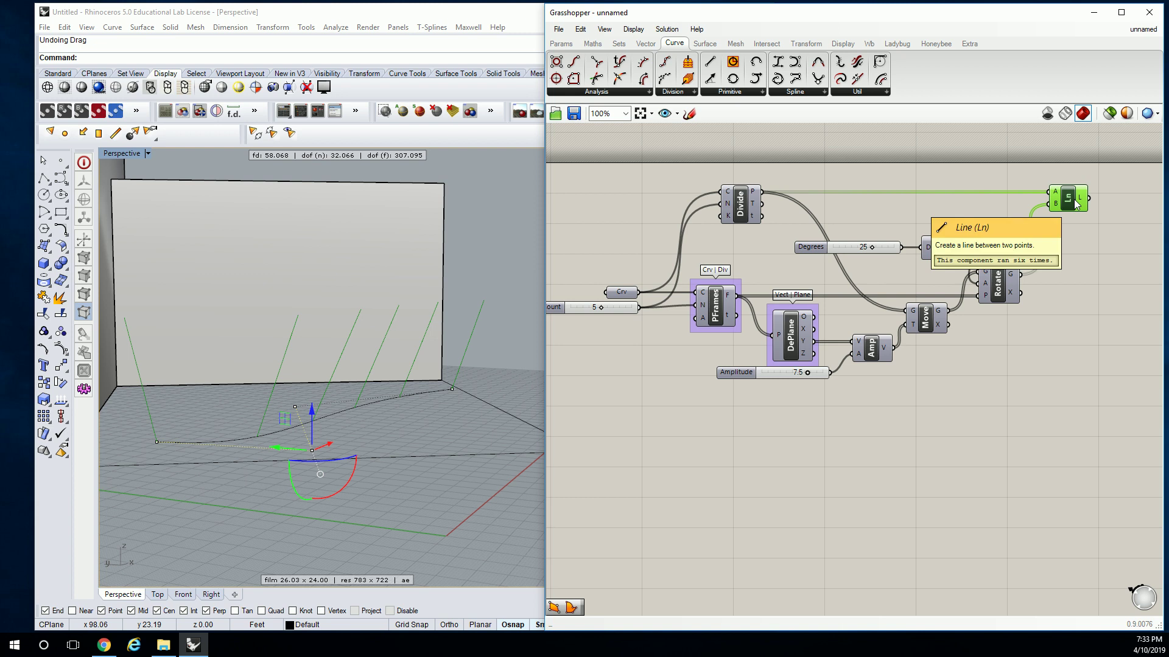
left_click(1108, 246)
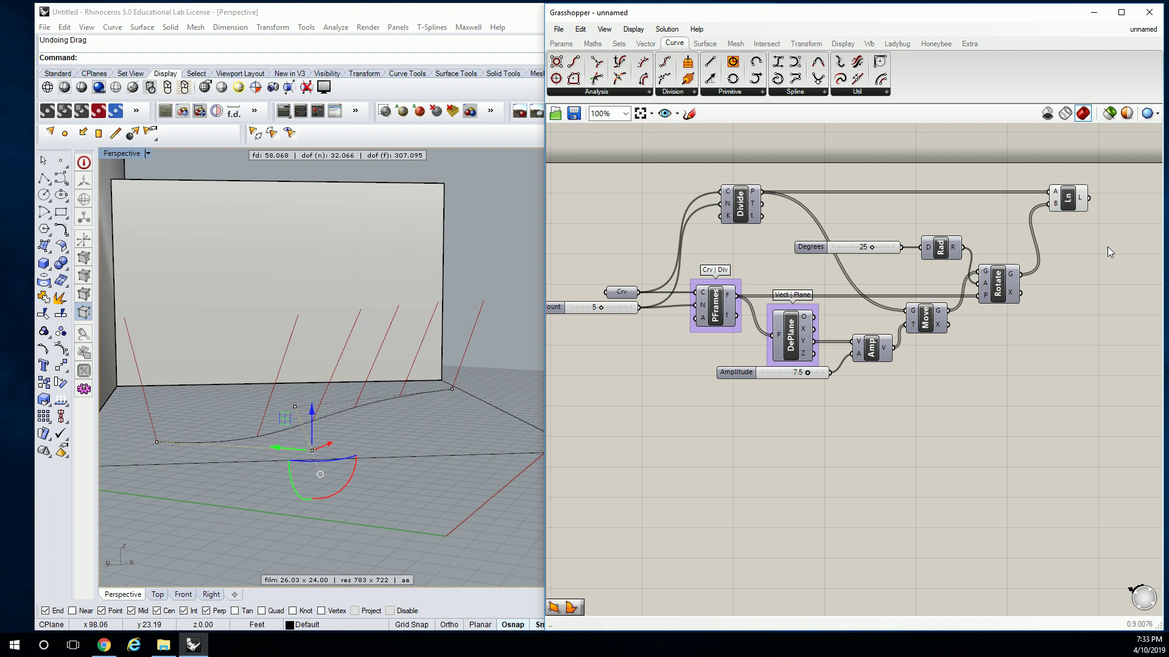
Add a Perp Frame component beside the Line component and connect Line's L output to its C input
right_click_drag(1108, 247, 948, 275)
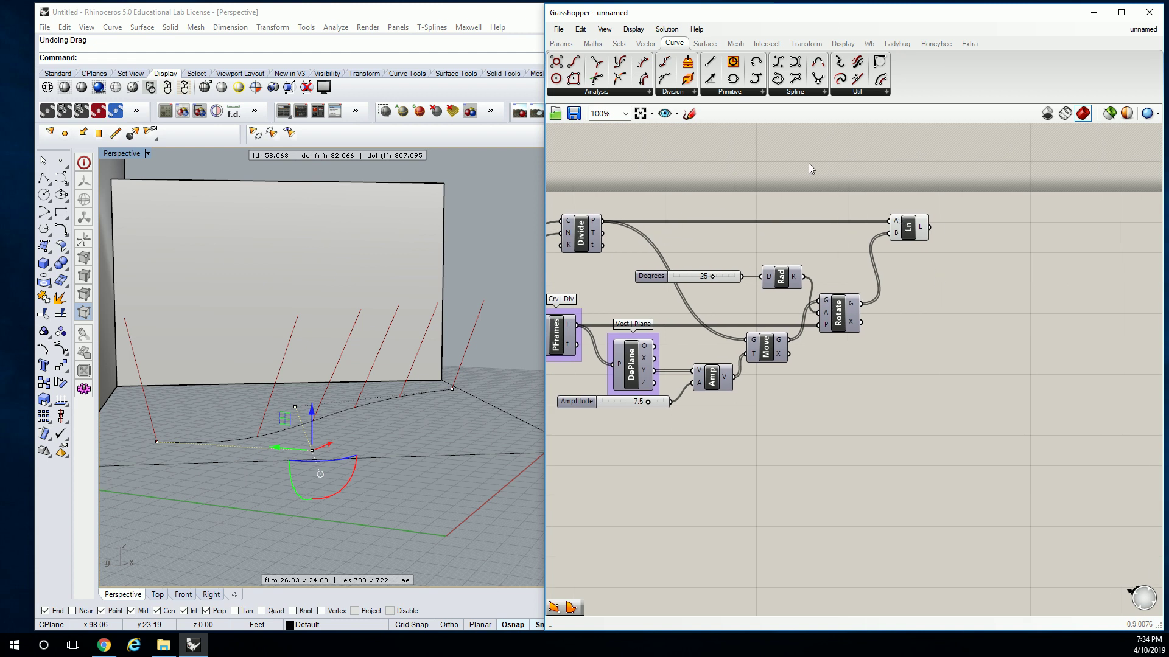
left_click(622, 95)
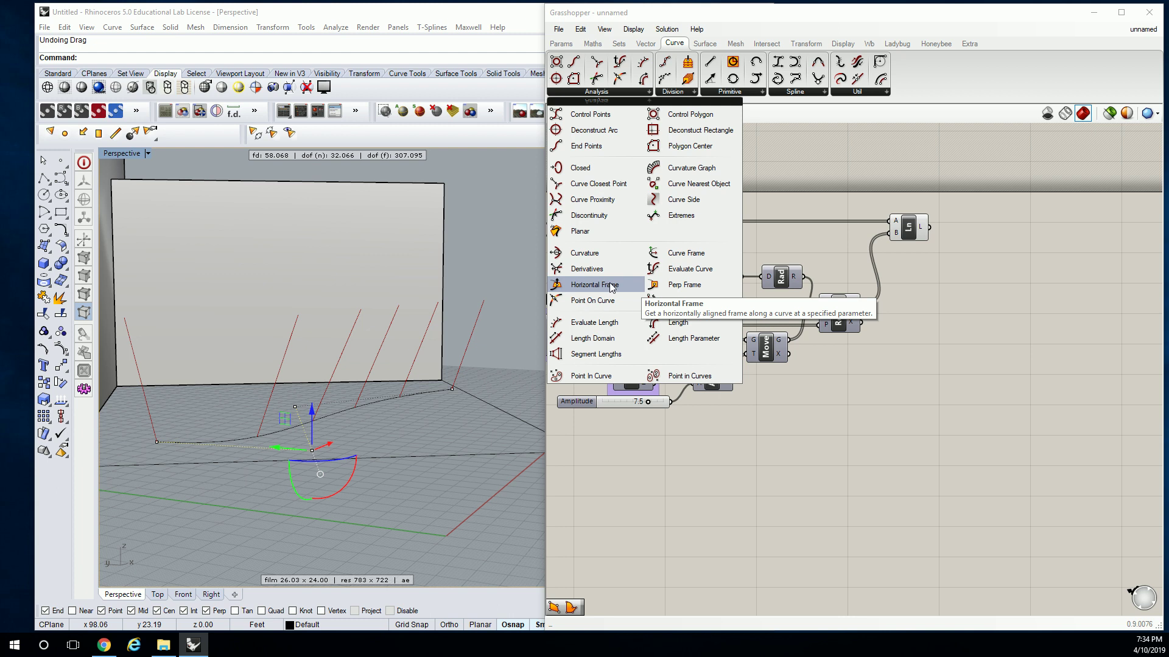
left_click(682, 284)
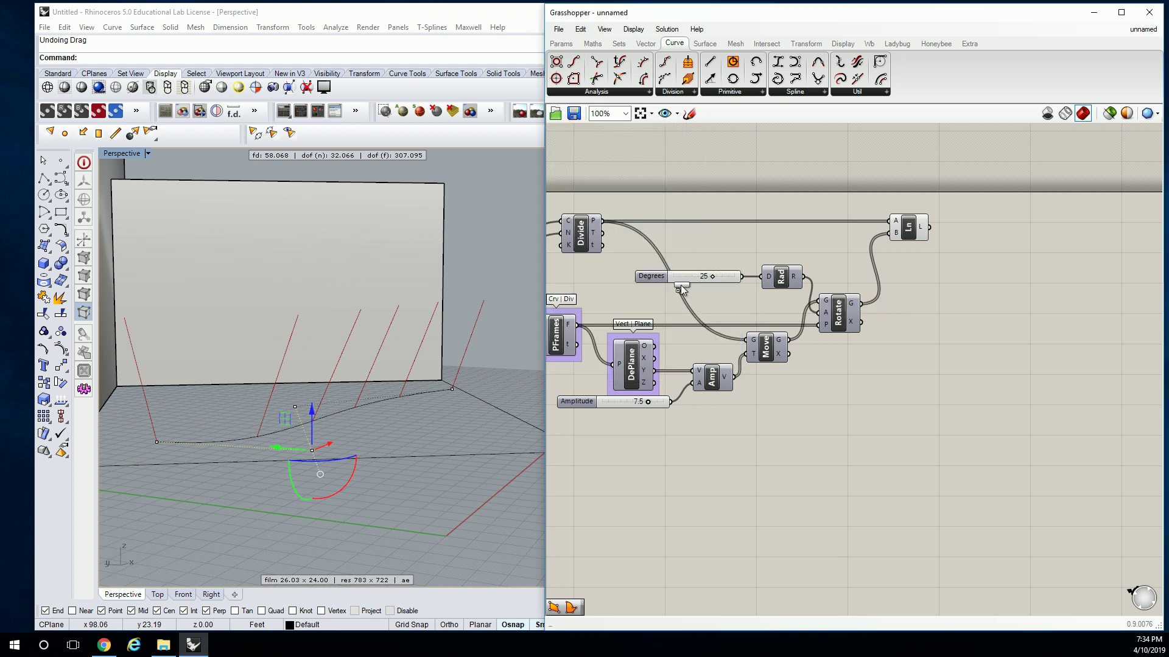
left_click(940, 285)
scroll(945, 286, "up", 3)
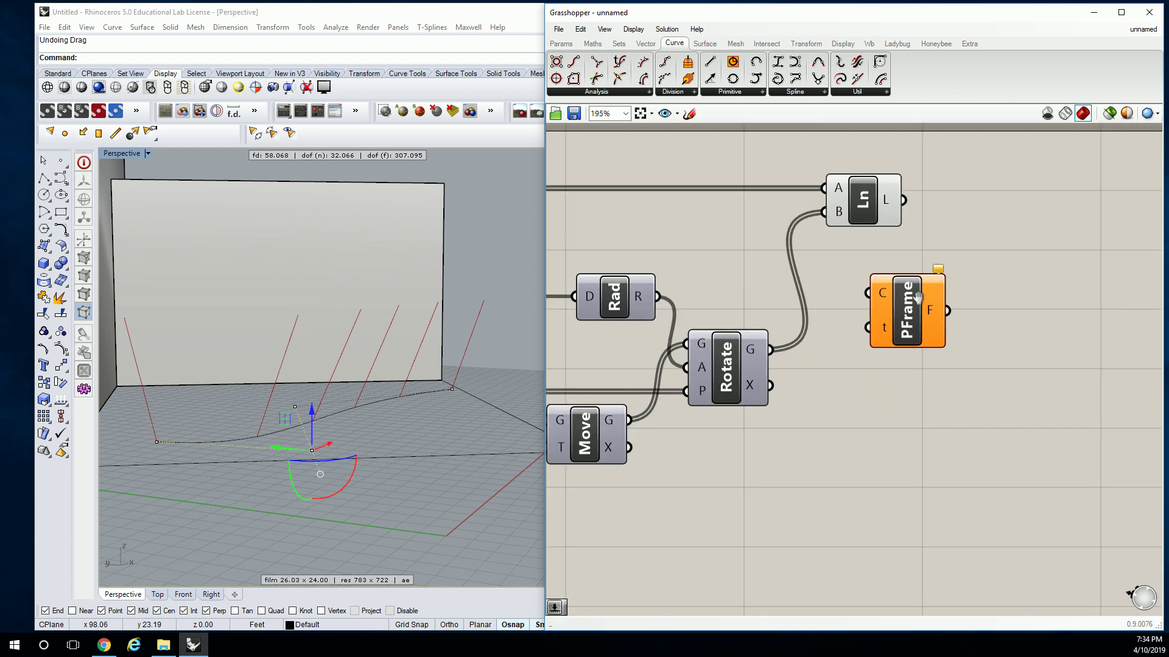
left_click(946, 304)
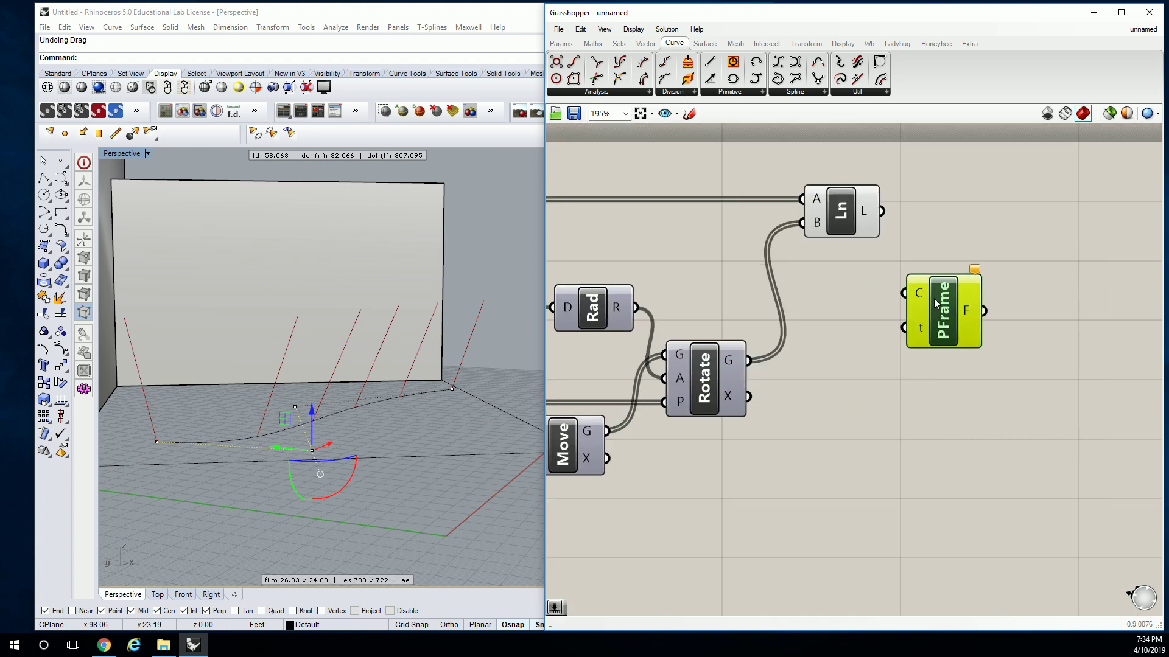
left_click(922, 244)
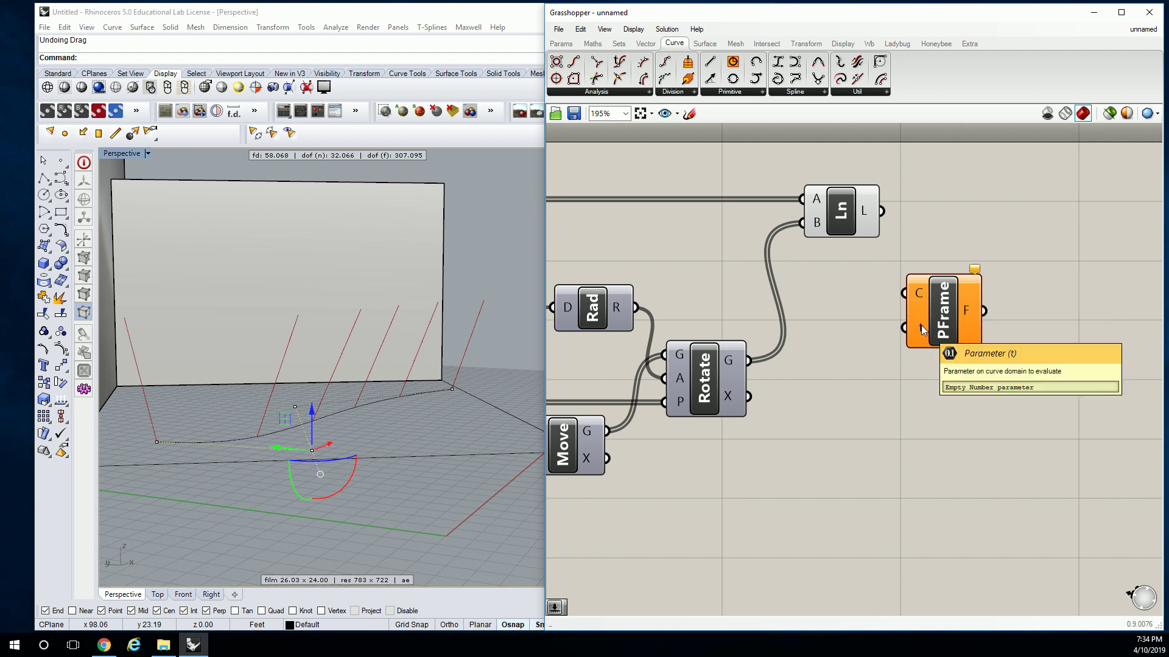
left_click_drag(921, 326, 951, 279)
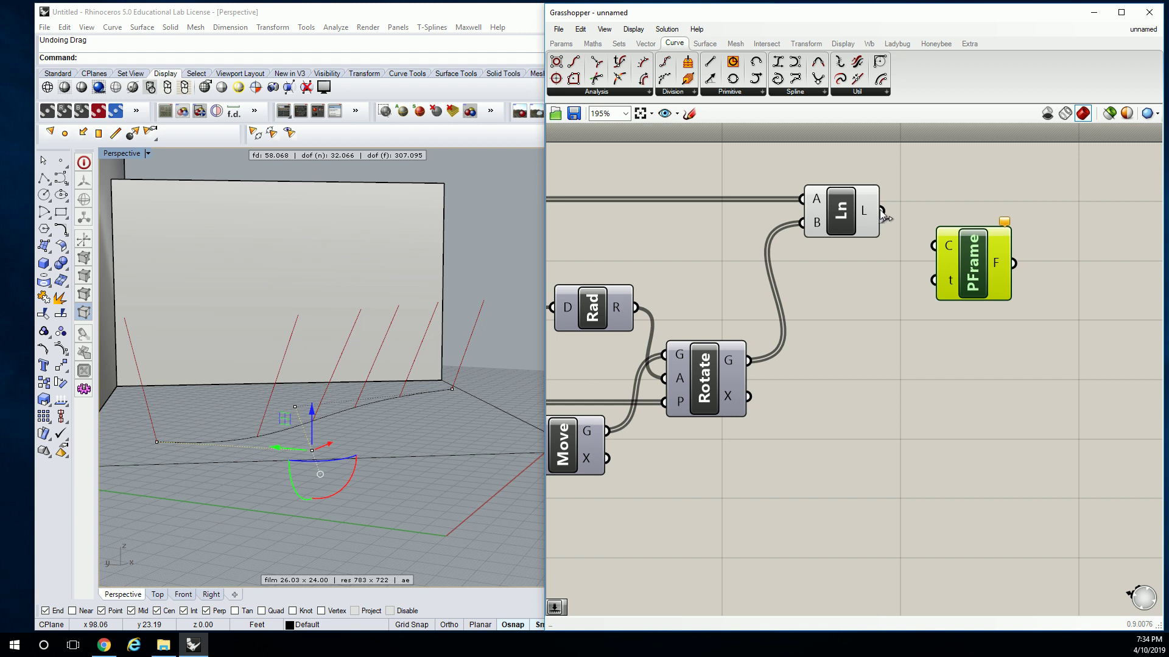
left_click_drag(882, 211, 1067, 244)
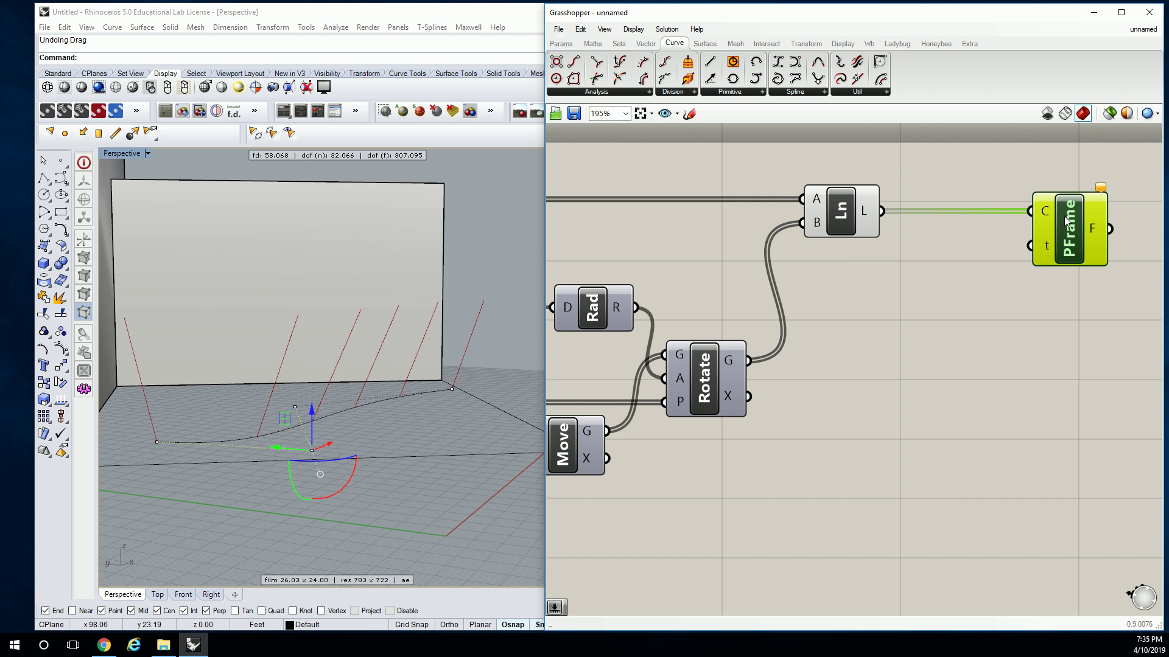
Group the Perp Frame component and label the group "Crv | Analysis"
key("ctrl+g")
right_click(1087, 195)
type("Crv")
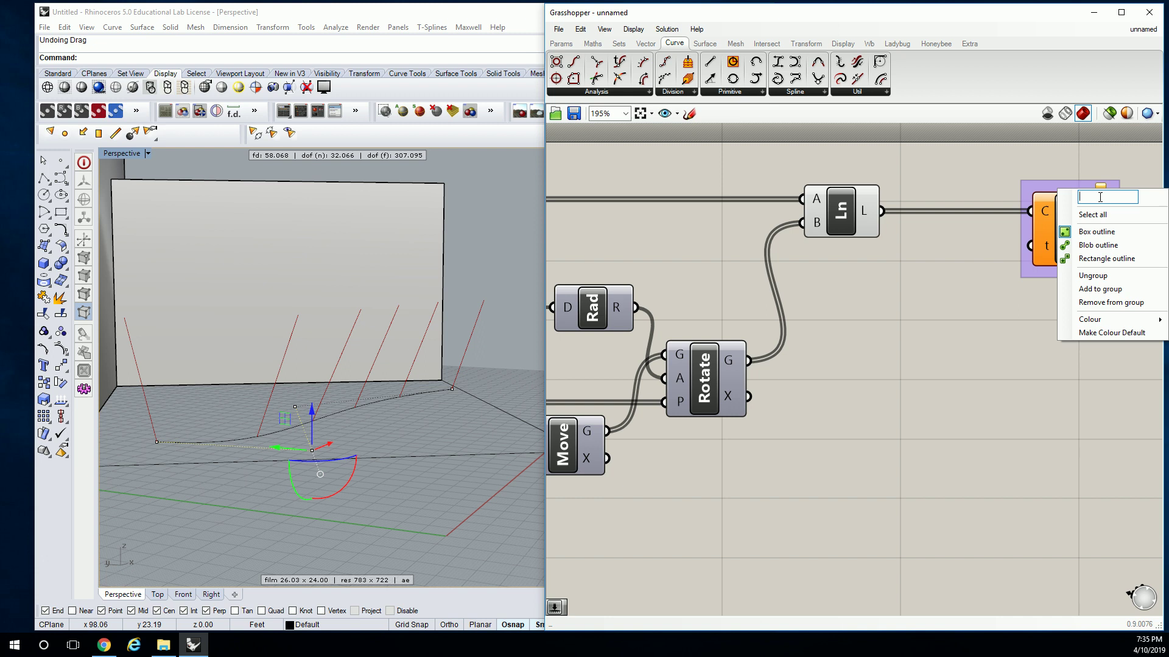
key("BackSpace")
type("| Analysis")
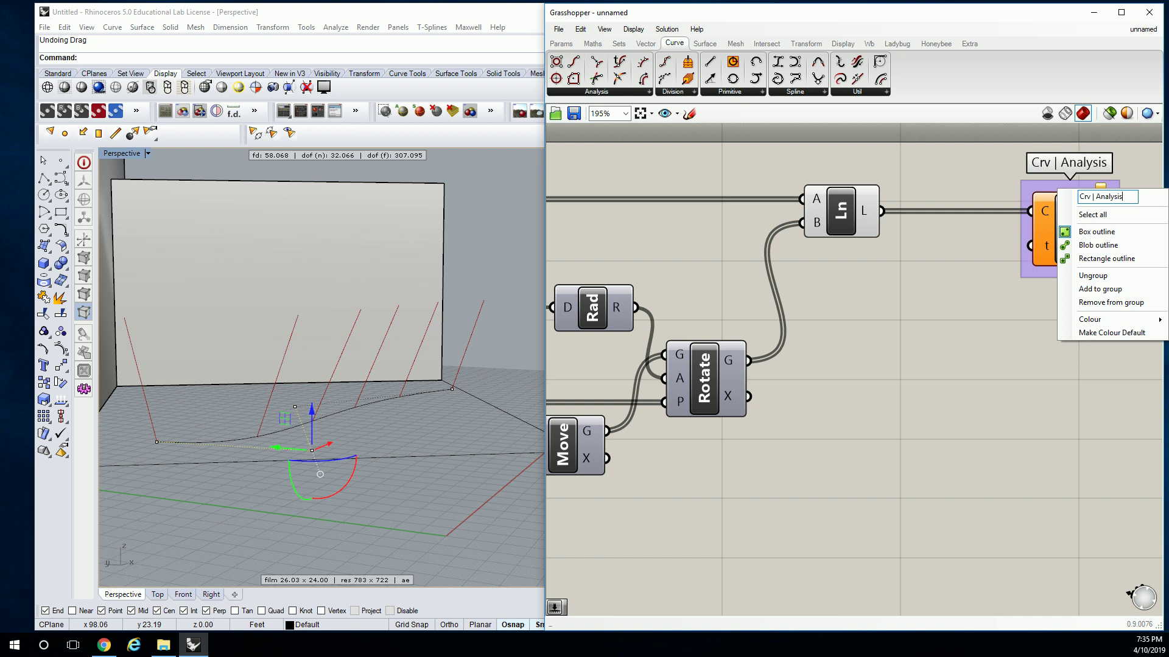
left_click(928, 301)
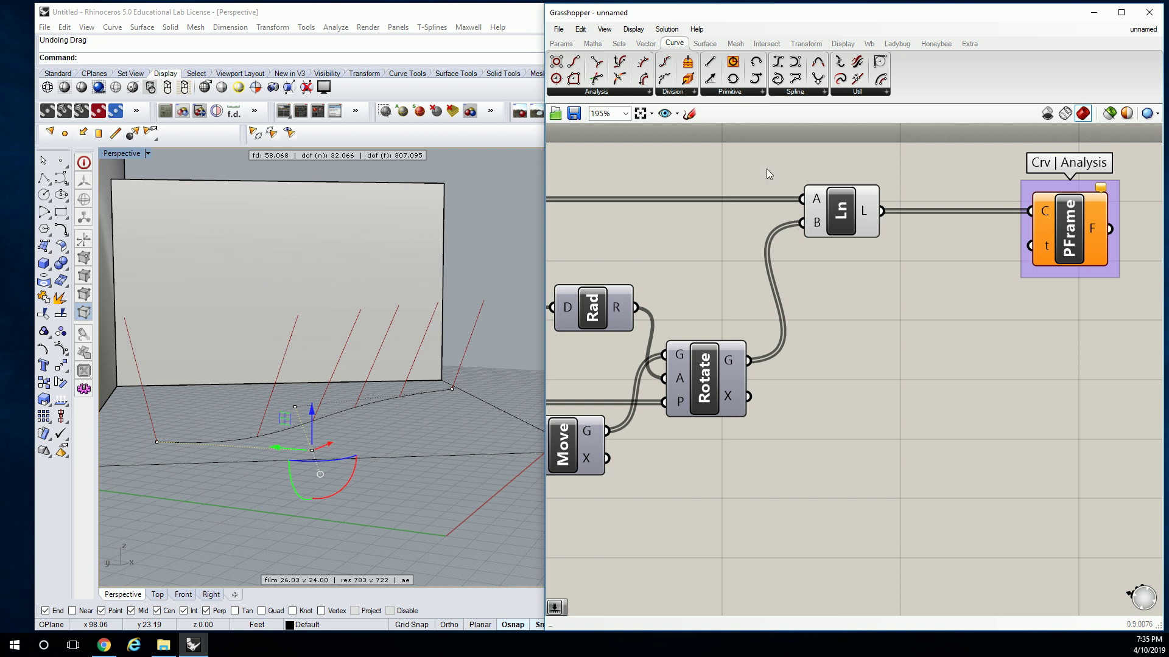
Search the components for "param", place a Length Parameter component, and delete it from the canvas
left_click(639, 93)
left_click(560, 44)
left_click(787, 94)
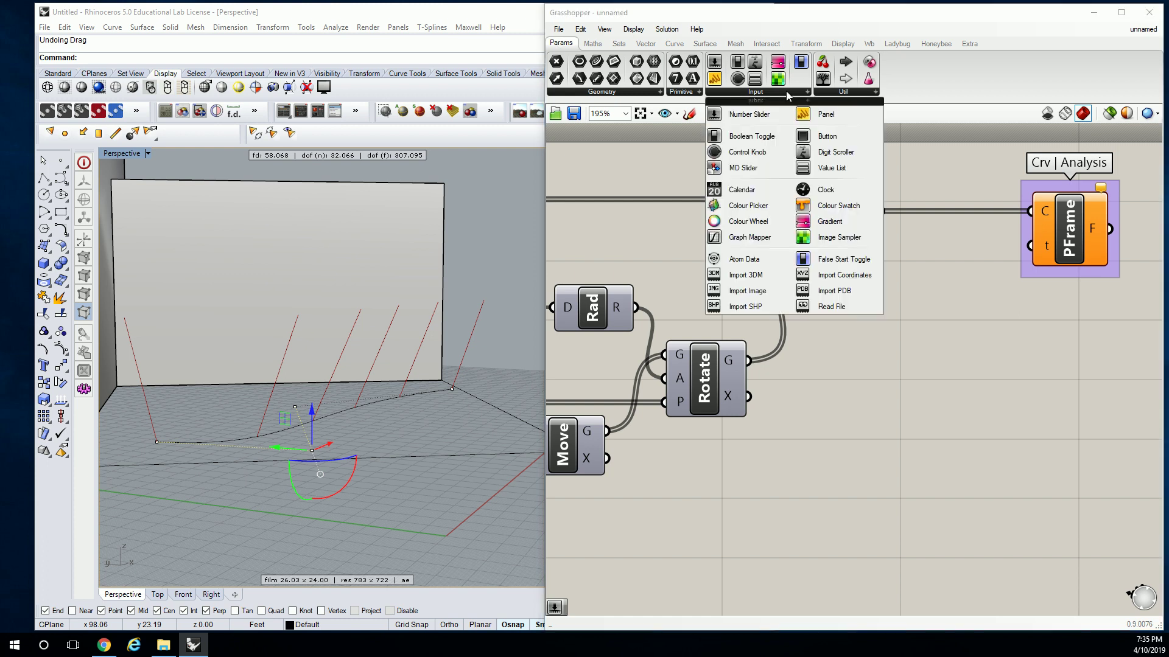
left_click(847, 92)
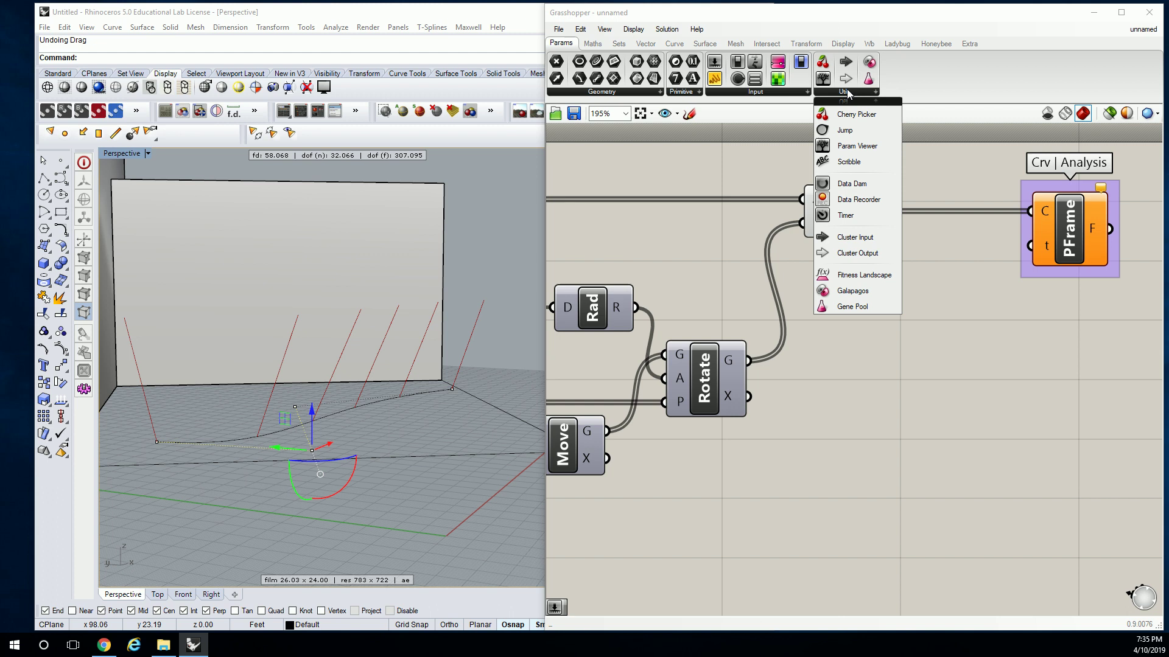
double_click(915, 329)
type("param")
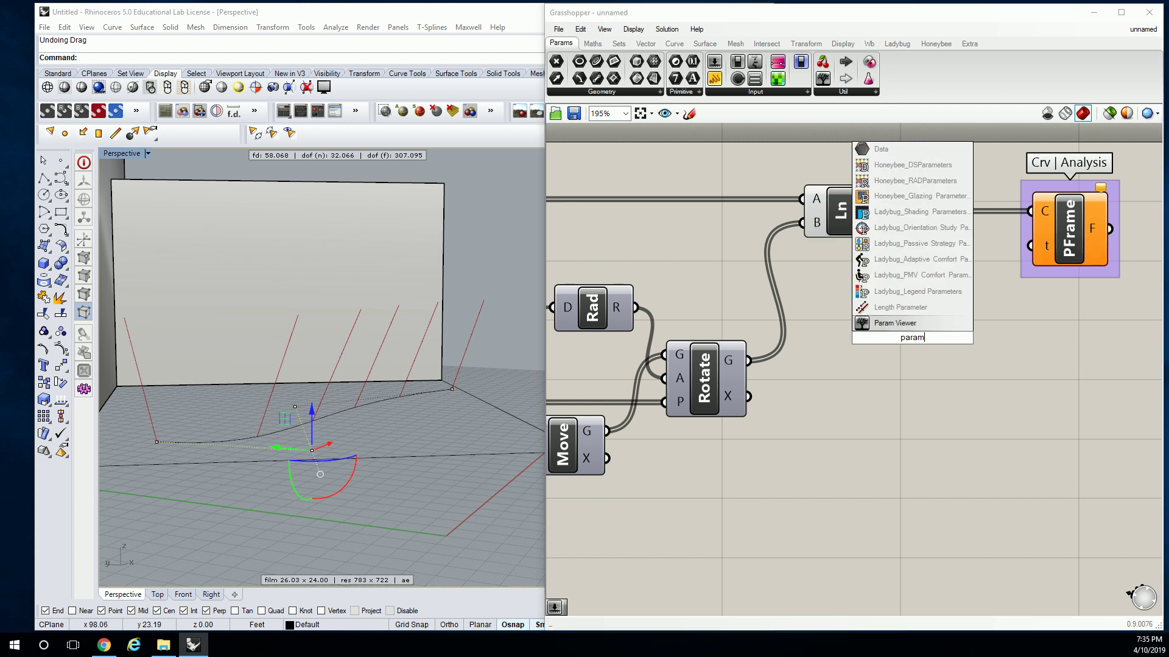
left_click(894, 308)
left_click(927, 327)
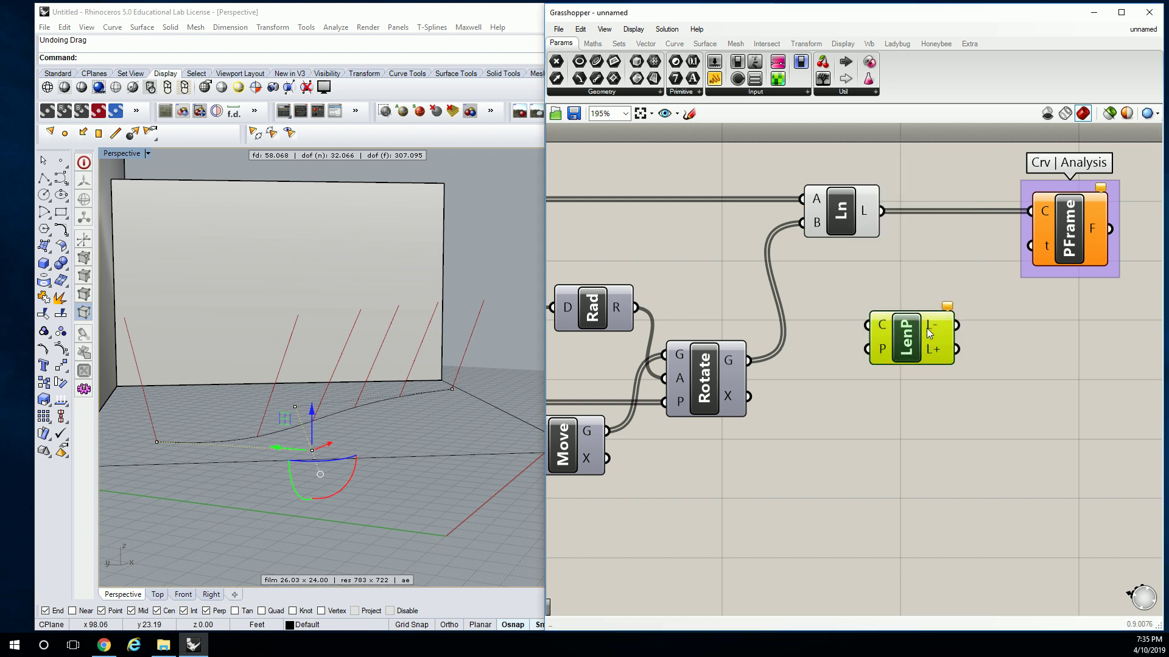
key("Delete")
left_click(749, 94)
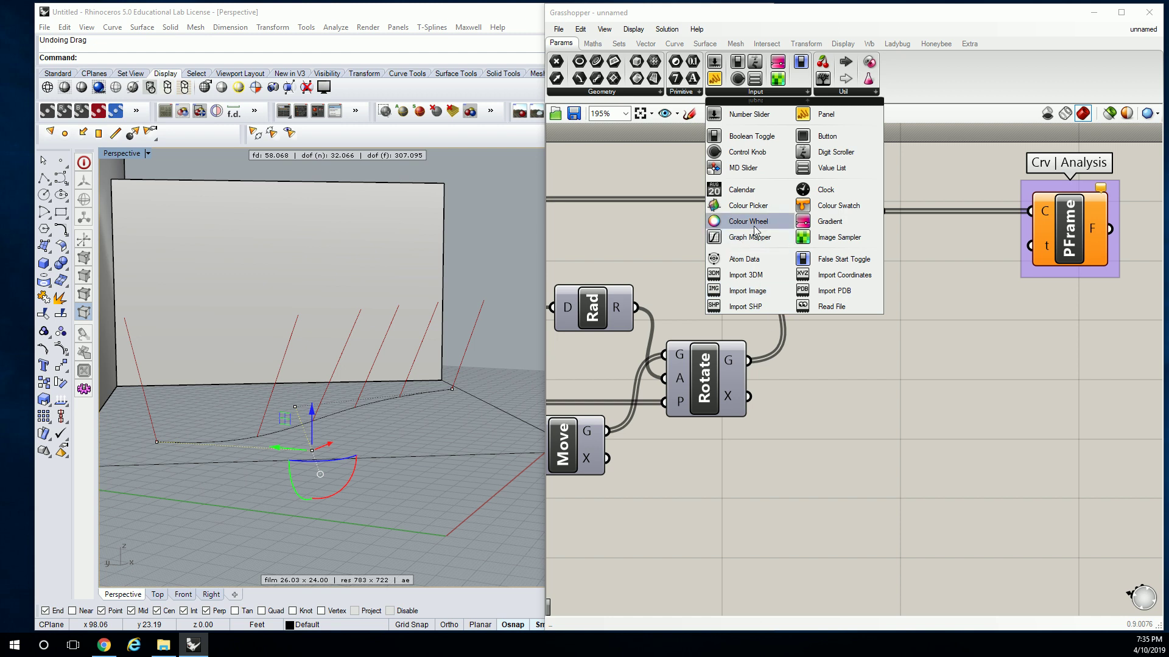
left_click(835, 93)
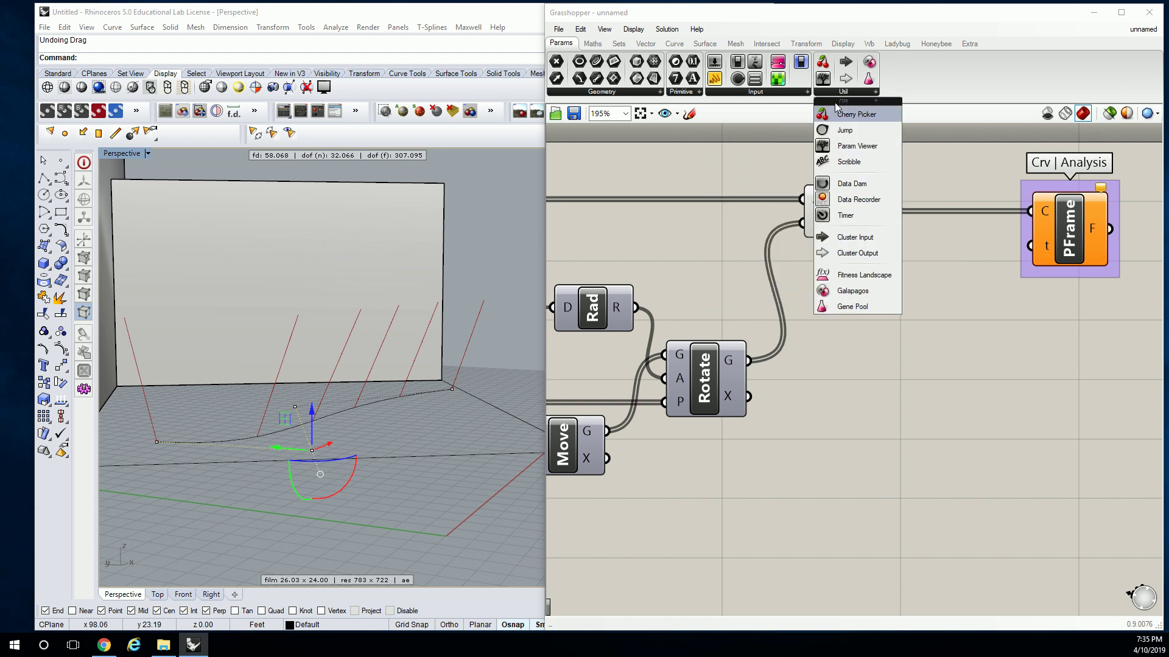
left_click(681, 92)
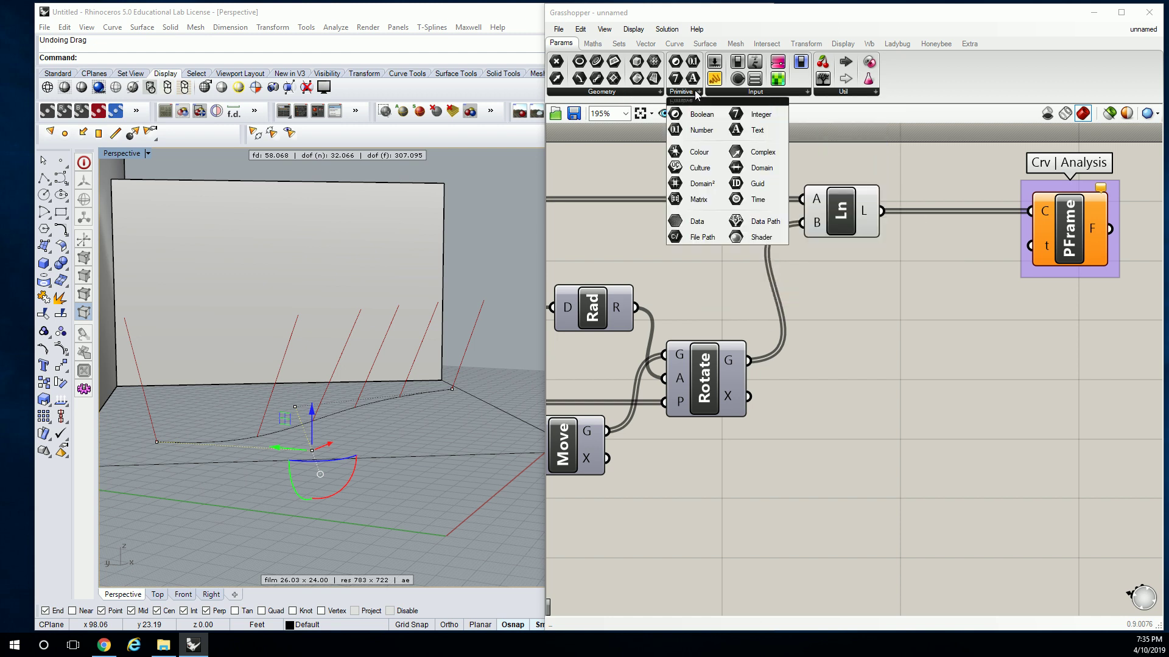
left_click(657, 92)
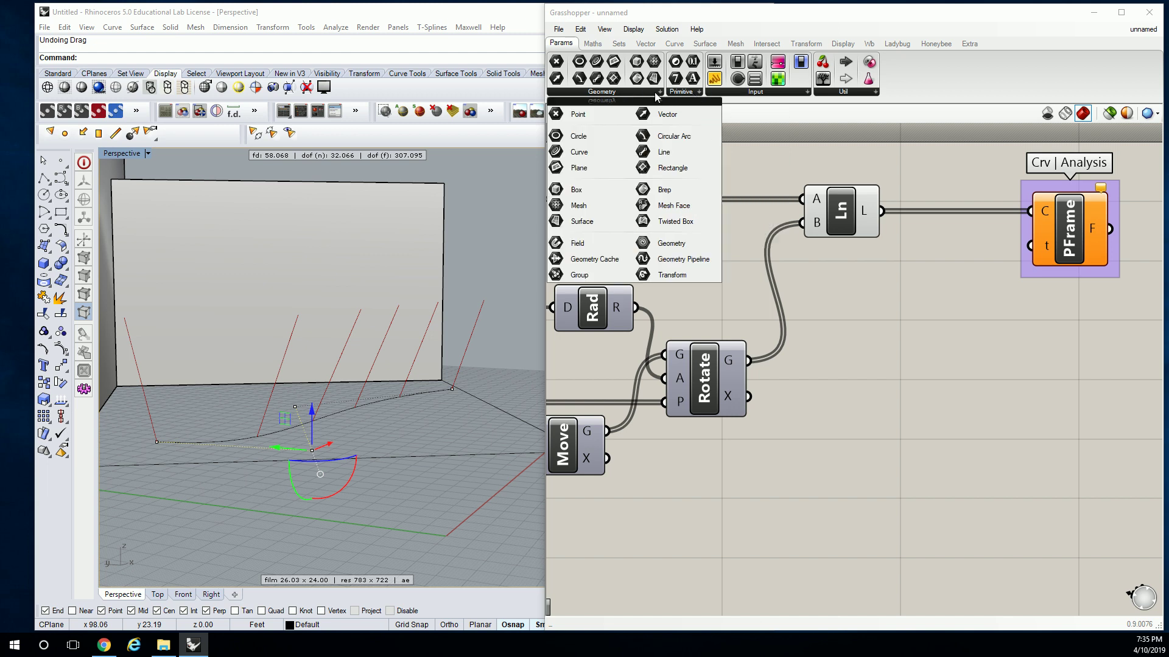
left_click(732, 93)
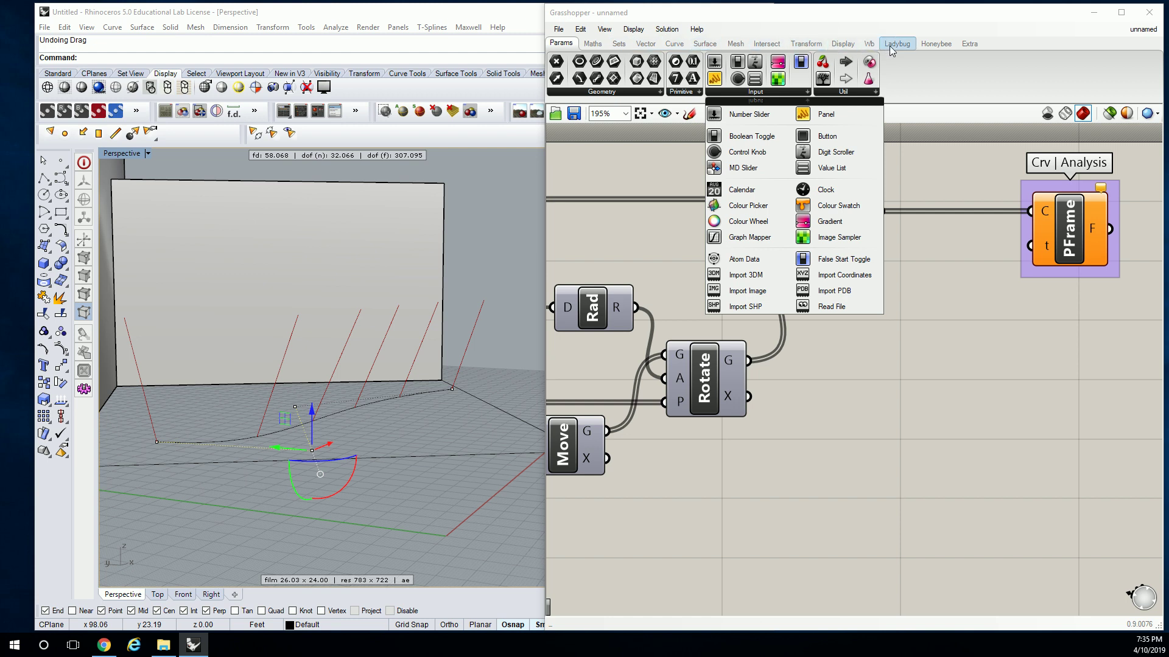
double_click(929, 309)
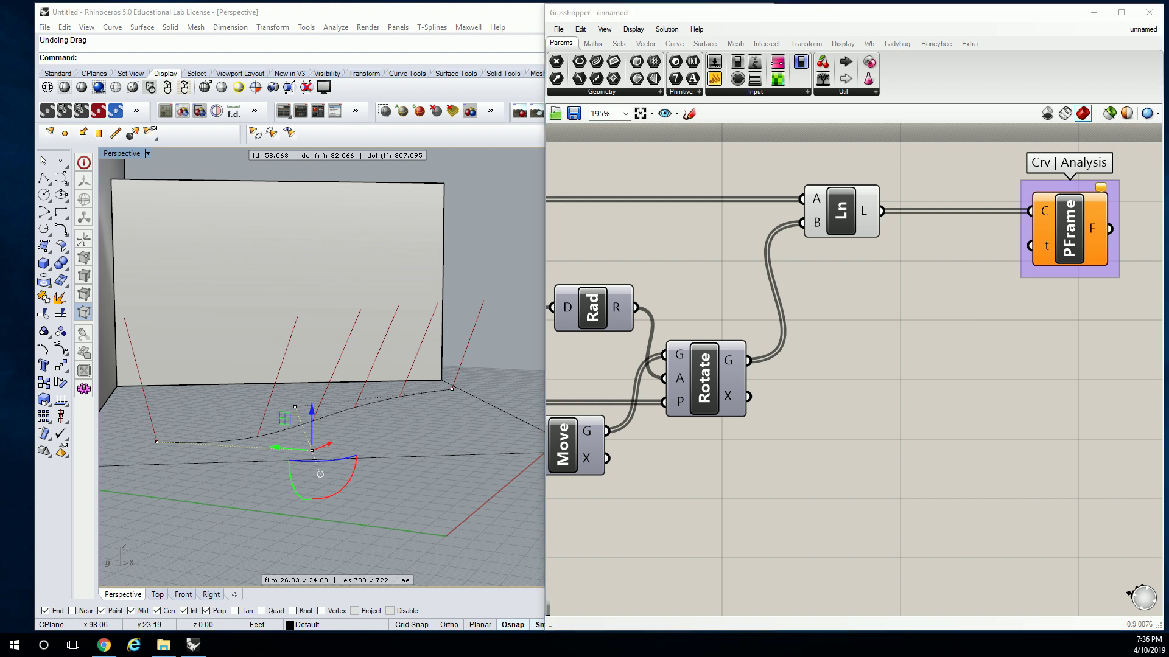
left_click(674, 44)
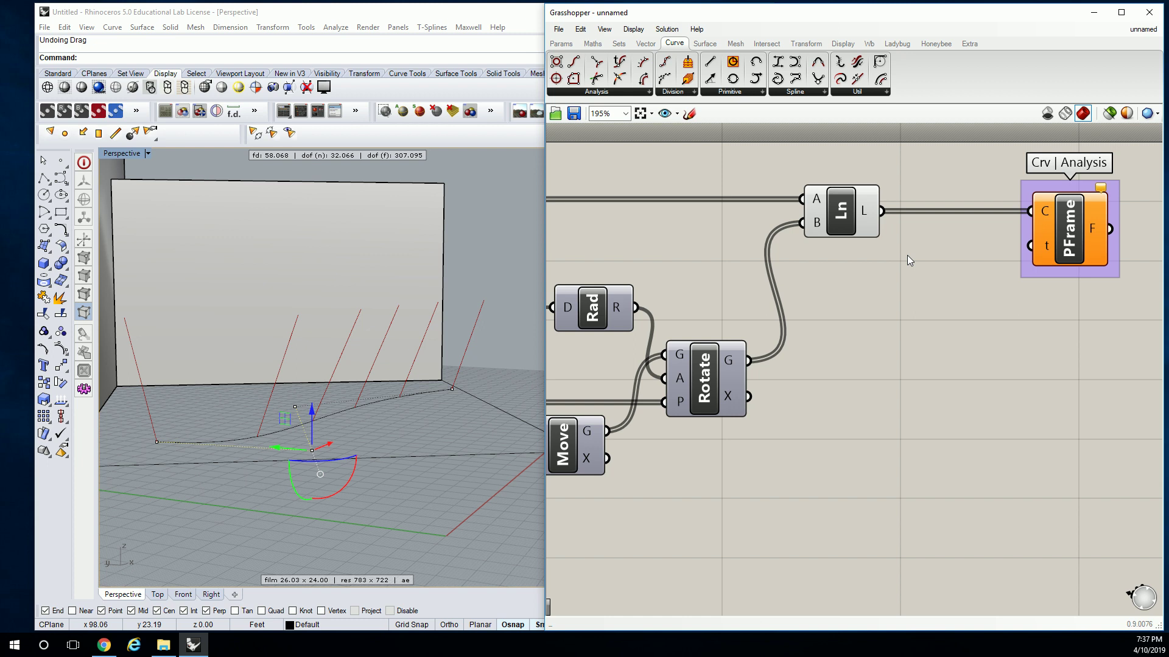
Create a two-decimal number slider ranging from 0 to 1.00 and connect it to the Perp Frame's t input
double_click(903, 284)
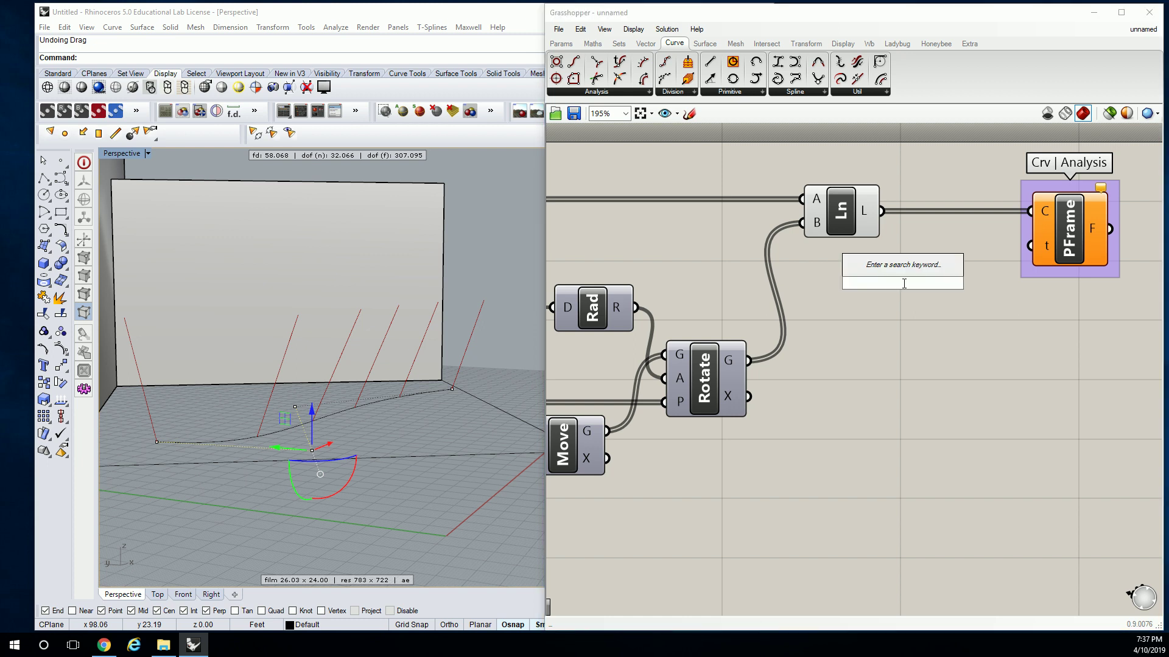
type("0<")
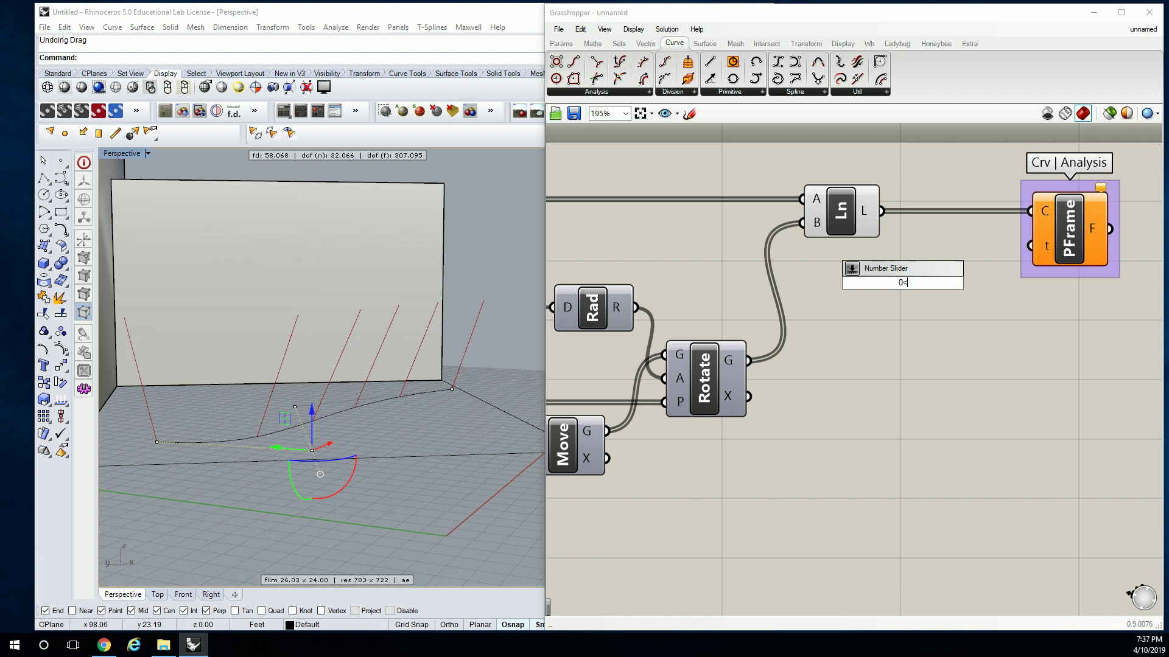
type("1.00")
key("Return")
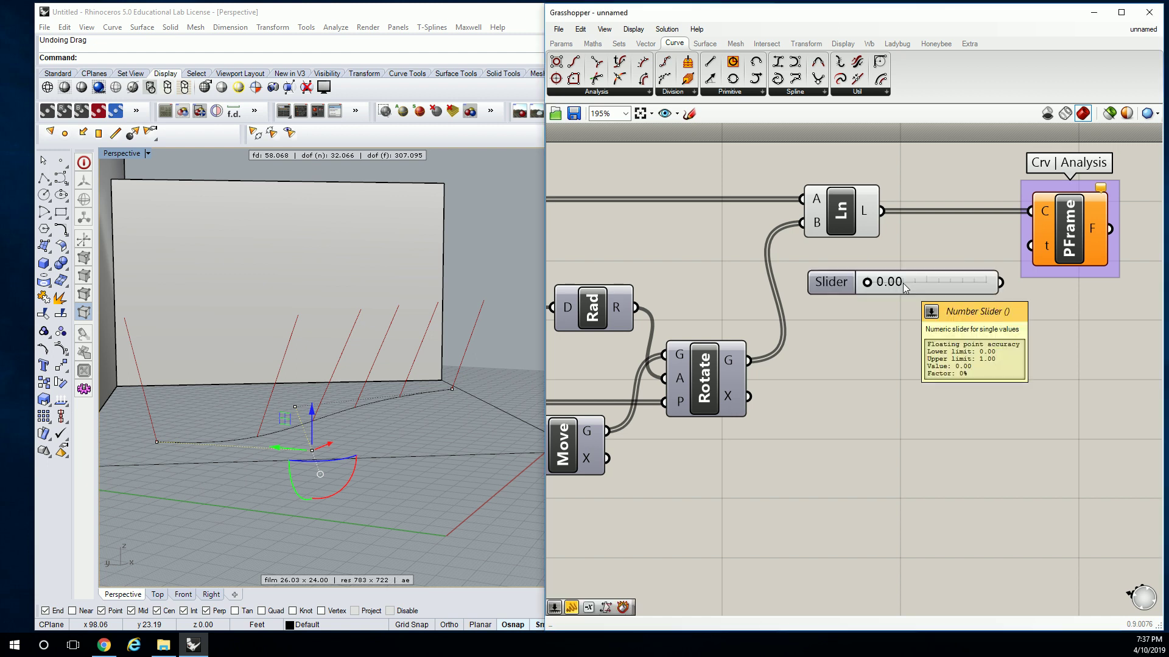
left_click(944, 282)
left_click_drag(999, 279, 1030, 245)
left_click_drag(964, 279, 945, 283)
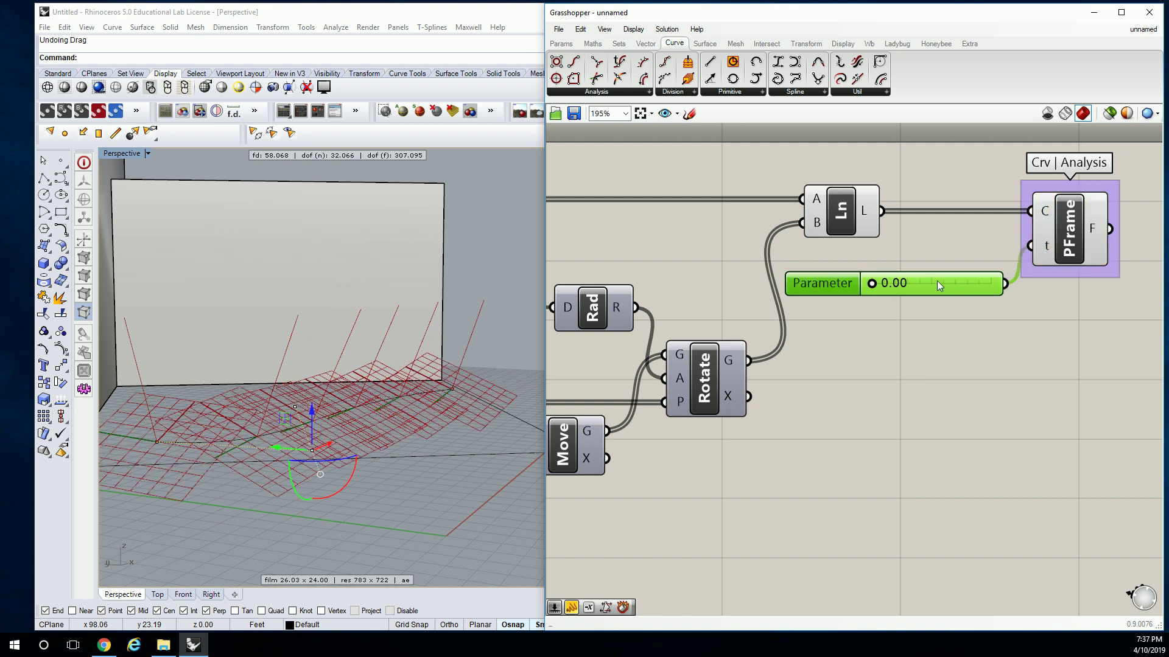
Set the Parameter slider to 1.00, examining the frames along the lines in the perspective view, and inspect the t input
right_click_drag(219, 364, 369, 397)
scroll(210, 445, "up", 3)
key("Home")
key("Home")
key("Home")
key("Home")
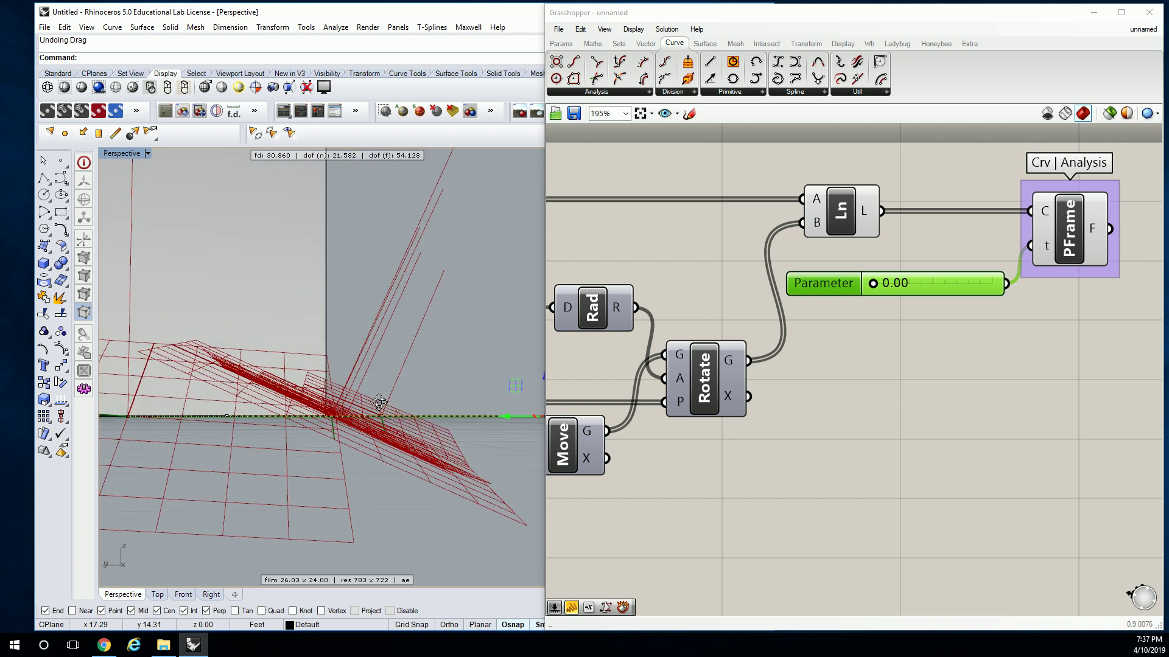
key("Home")
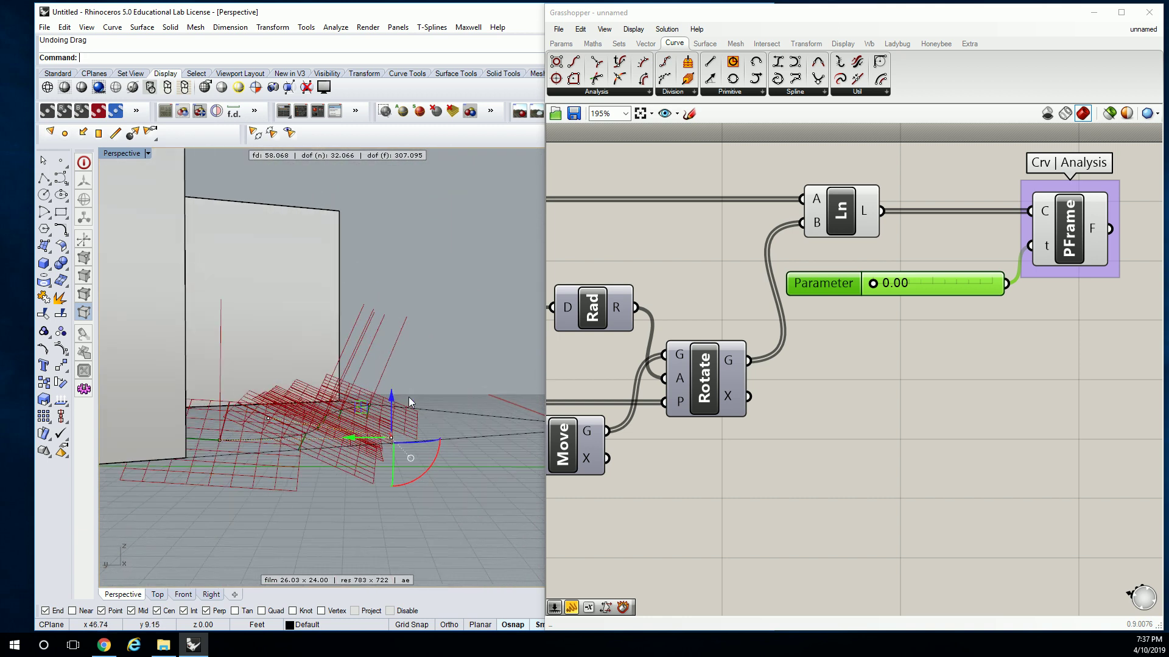
left_click_drag(874, 286, 993, 286)
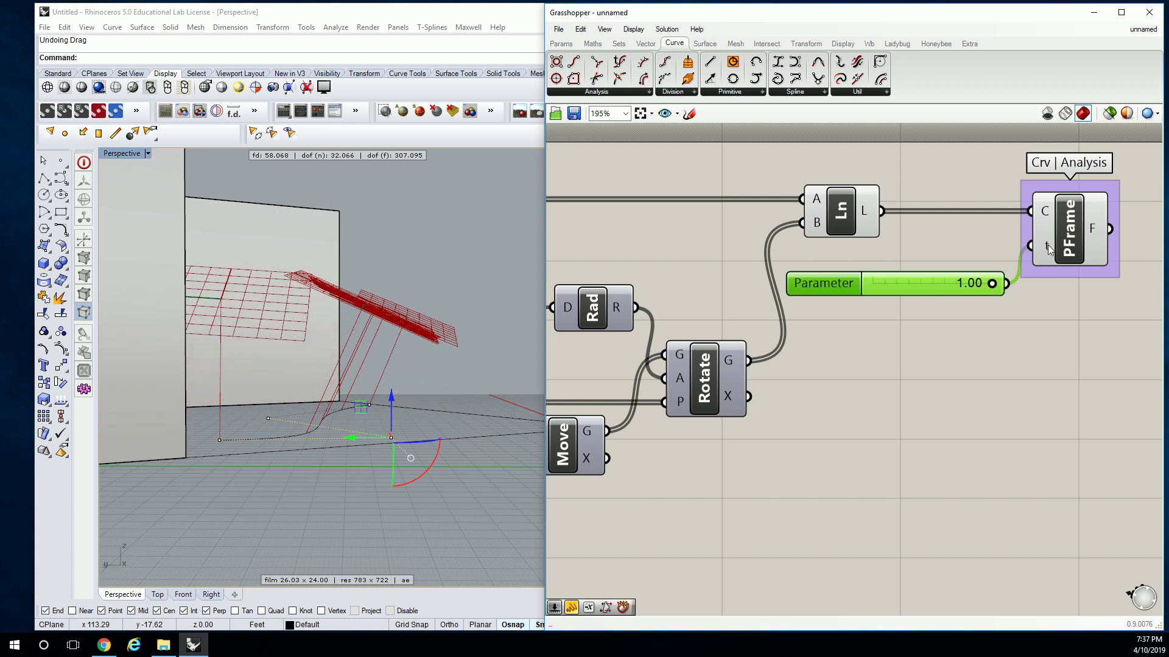
right_click(1047, 246)
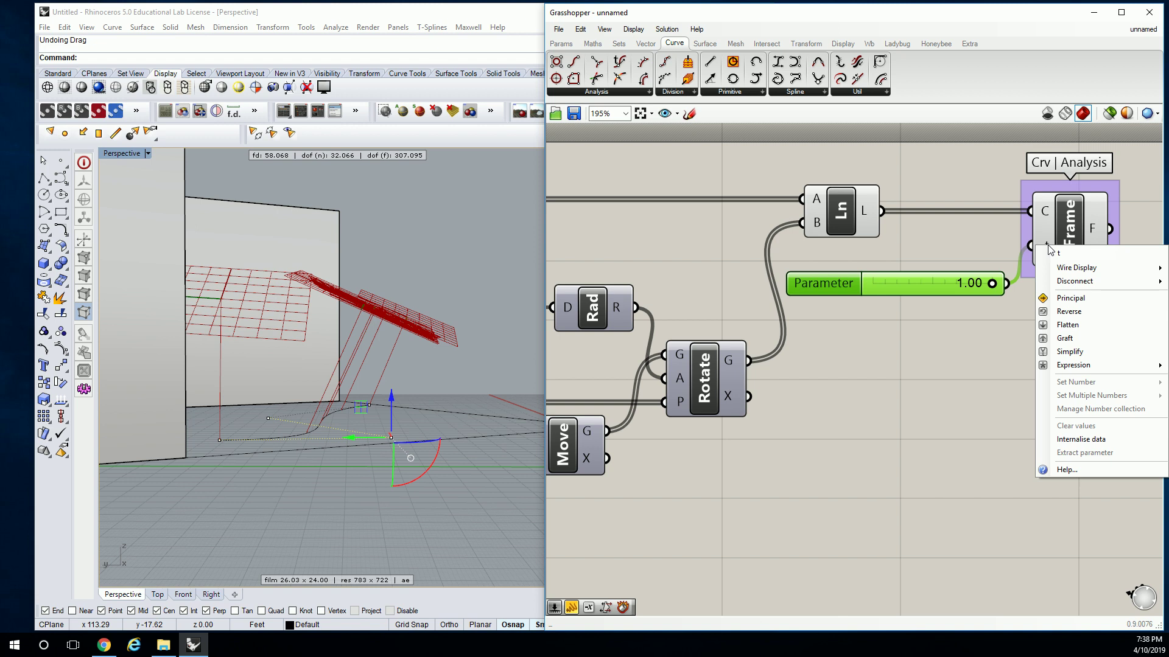
left_click(1052, 246)
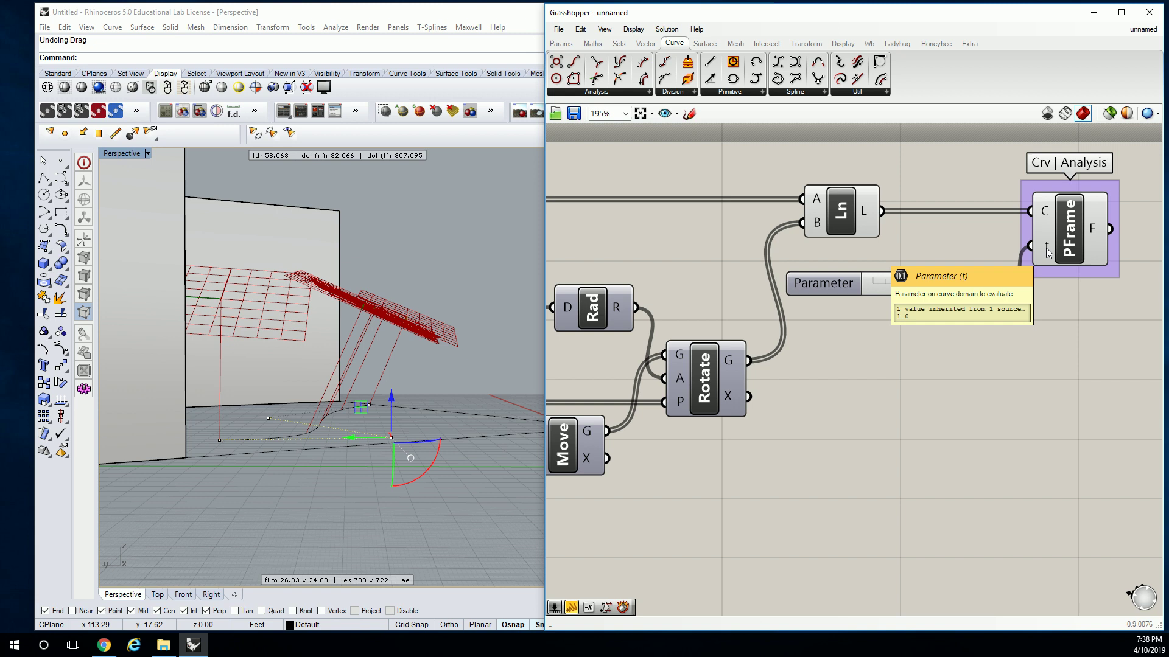
Place an Evaluate Curve component, feed it the Ln output and a duplicated Parameter slider, and set that slider to 0.66
left_click(639, 92)
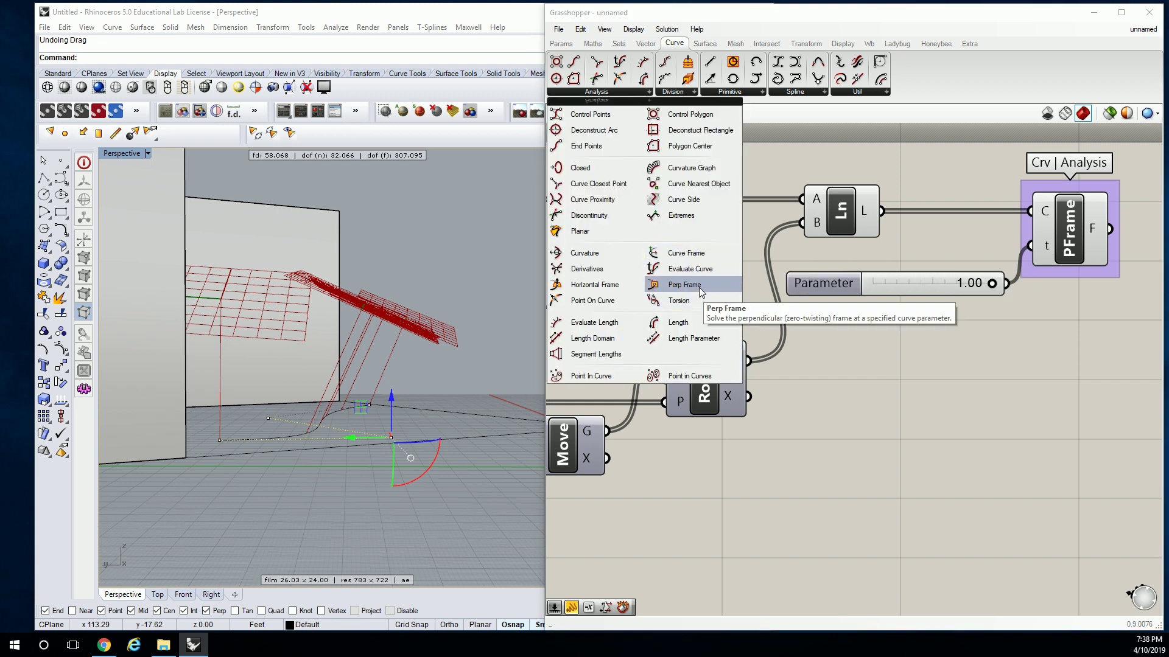
left_click_drag(689, 269, 872, 373)
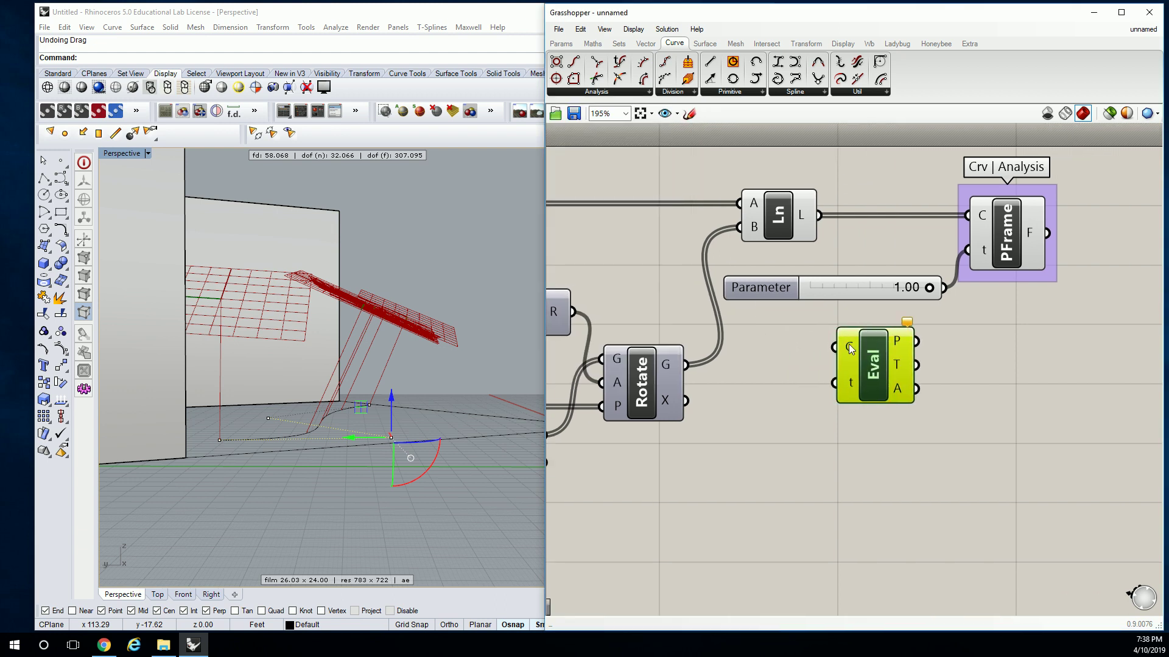
left_click_drag(820, 217, 835, 346)
left_click(867, 285)
left_click_drag(867, 285, 834, 382)
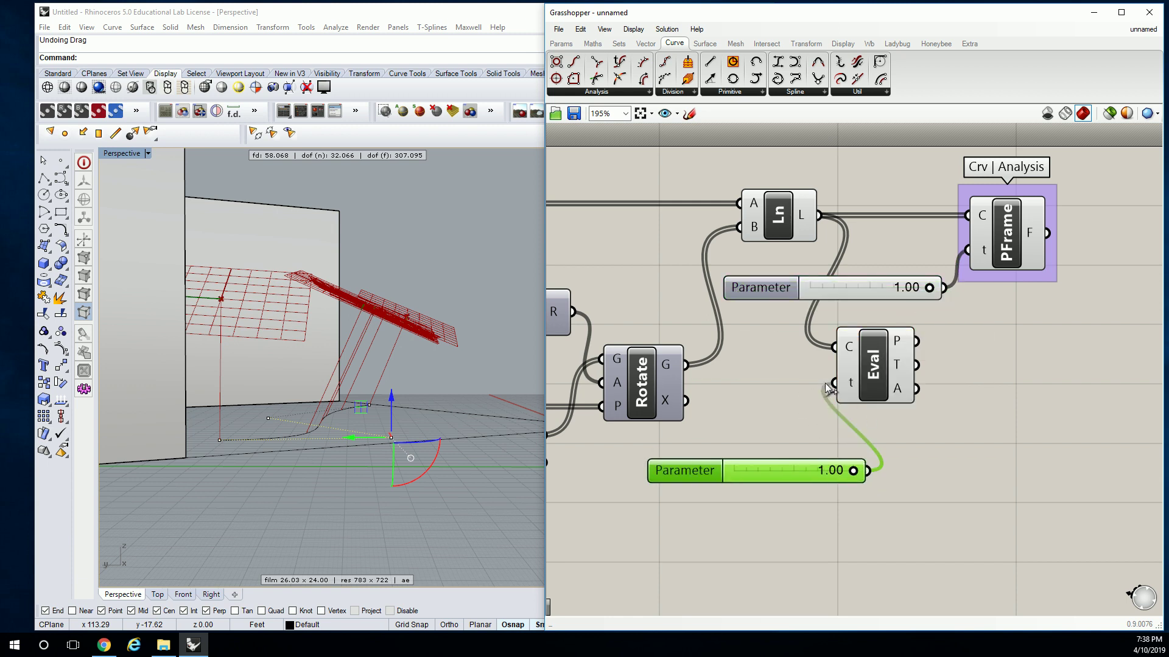
left_click_drag(852, 471, 821, 473)
Turn reparameterization of the Evaluate Curve's C input on and back off
right_click(849, 347)
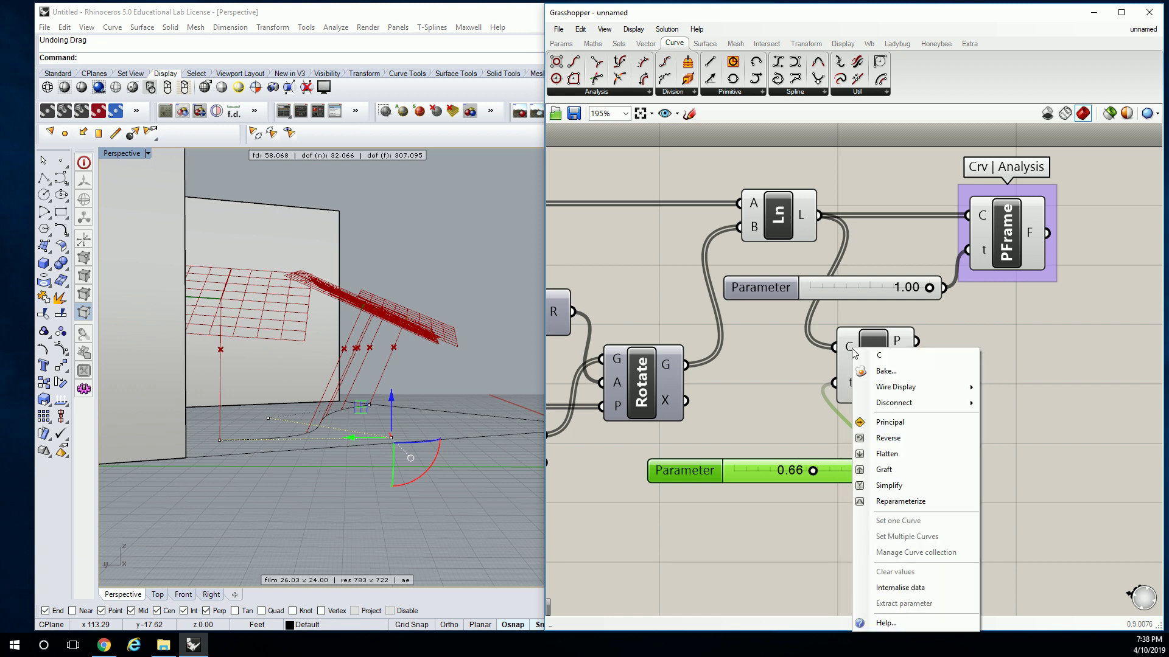
left_click(883, 486)
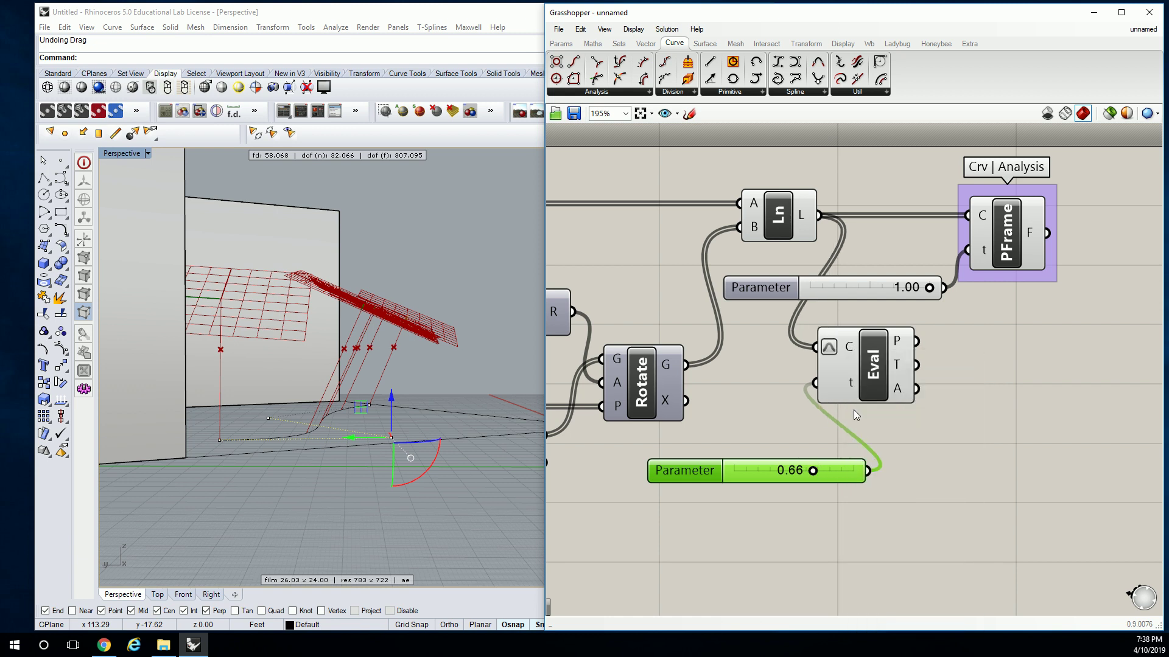
right_click(852, 350)
left_click(882, 494)
Delete the Evaluate Curve component and its duplicated Parameter slider
left_click(874, 364)
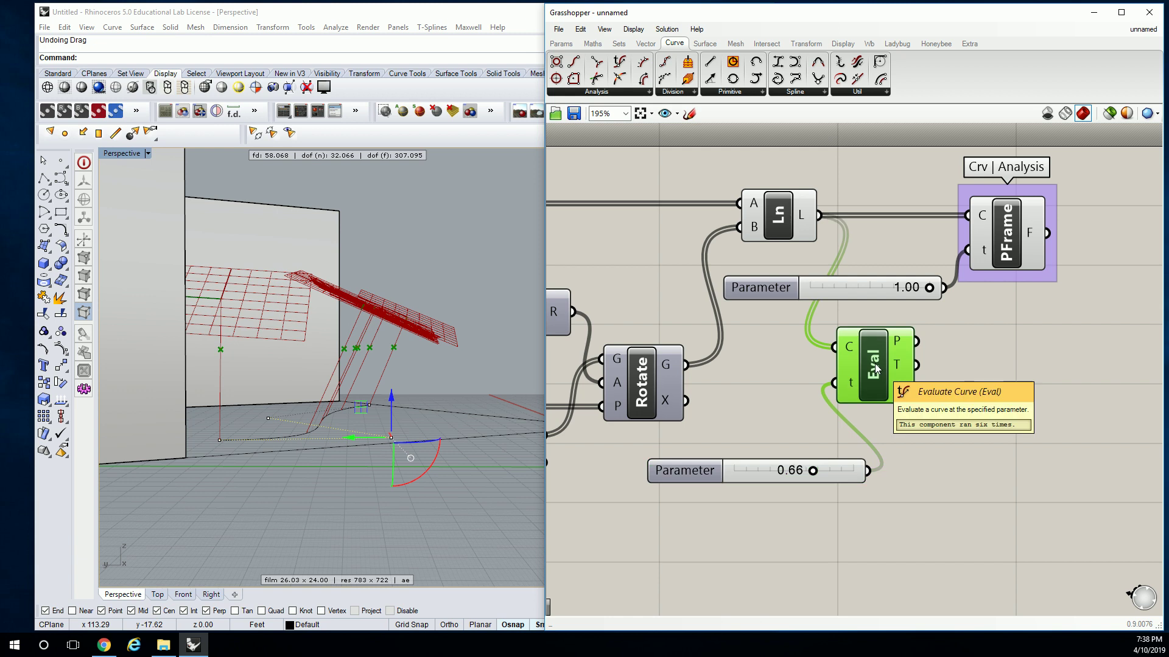
key("Delete")
left_click(826, 480)
key("Delete")
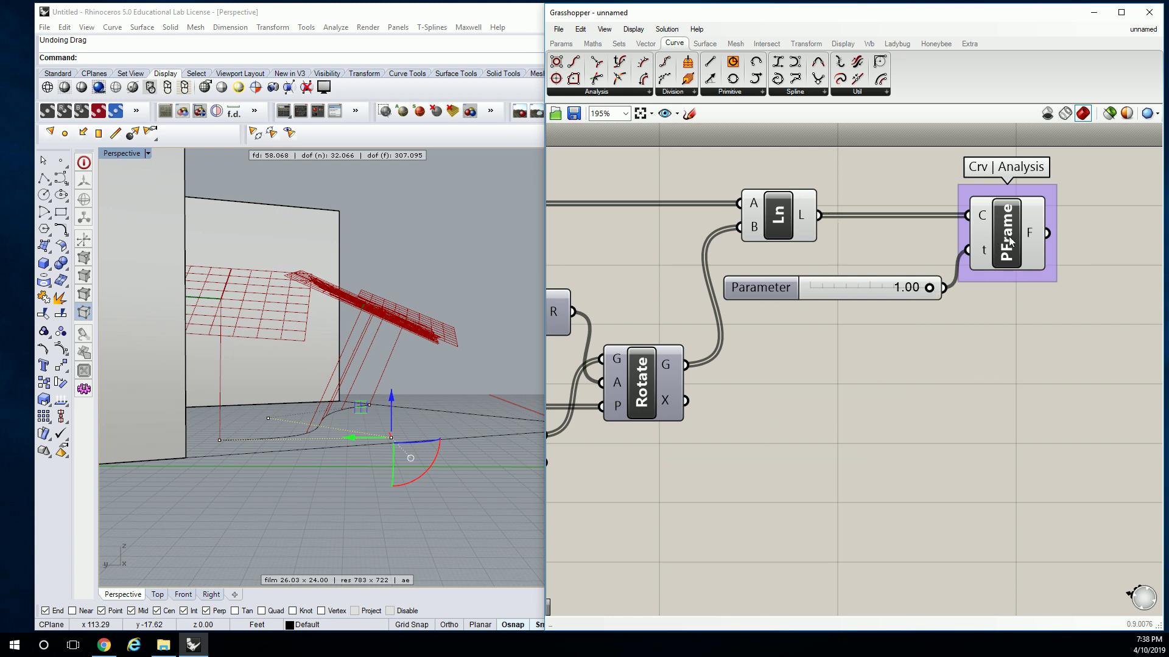
Tidy the spacing of the Perp Frame and its Parameter slider, and set the slider to 0.32
left_click_drag(1009, 238, 1028, 239)
left_click_drag(853, 286, 865, 264)
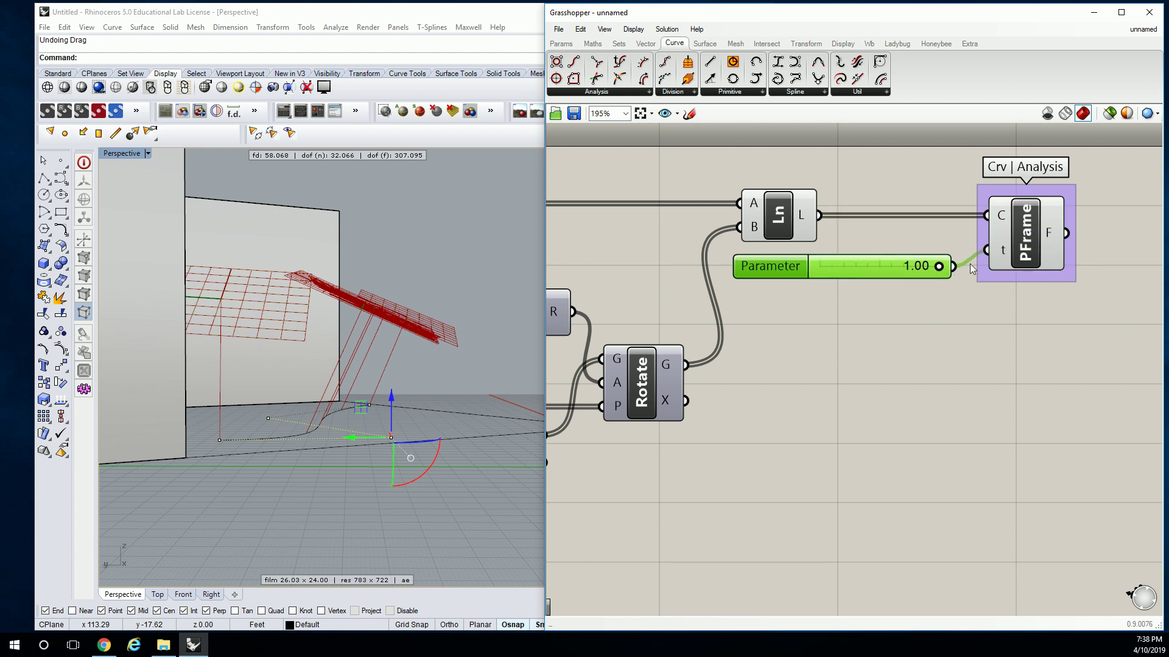
left_click_drag(939, 266, 852, 279)
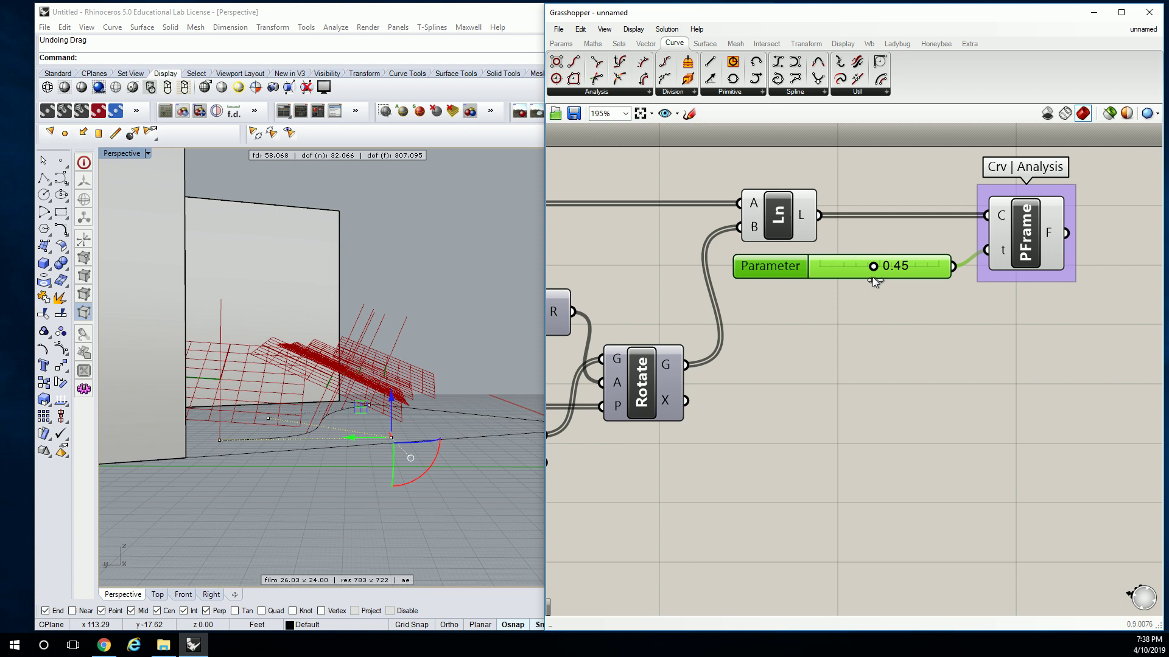
left_click_drag(872, 276, 857, 280)
right_click_drag(426, 438, 348, 411)
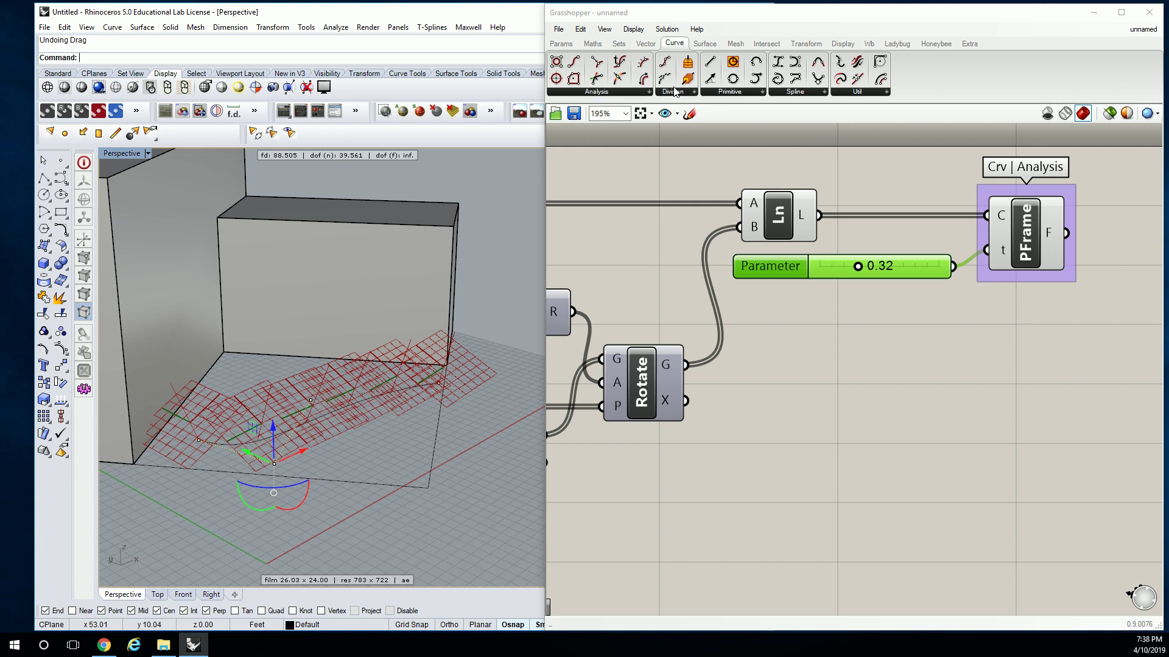
Place a default number slider on the canvas and delete it again
left_click(618, 91)
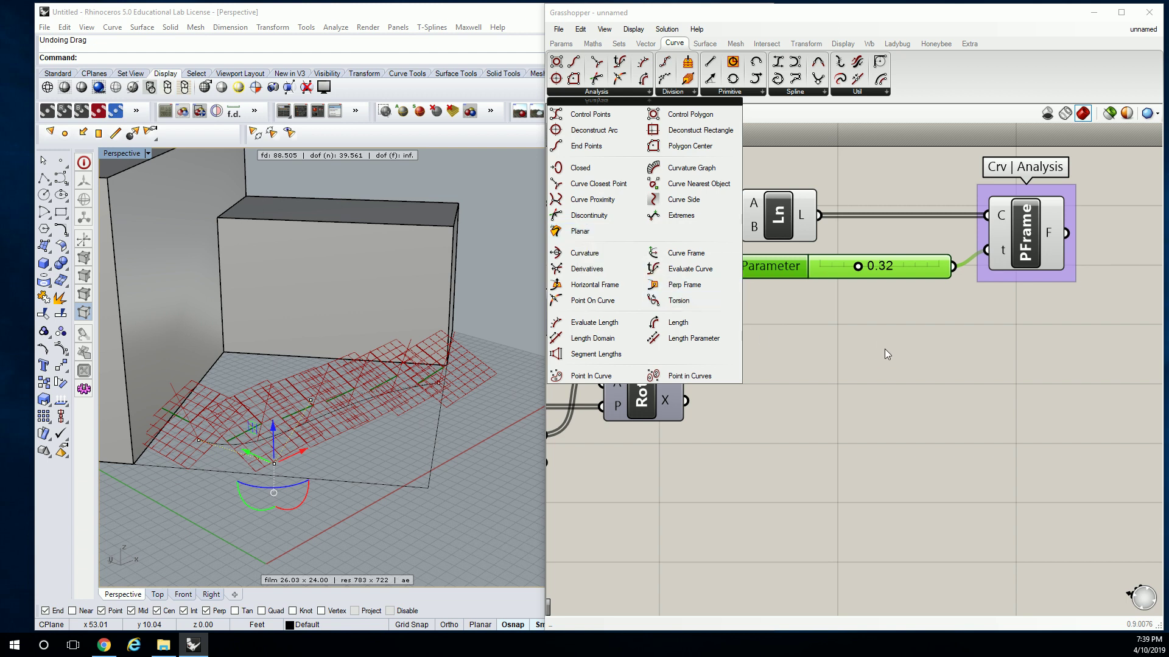
left_click(560, 43)
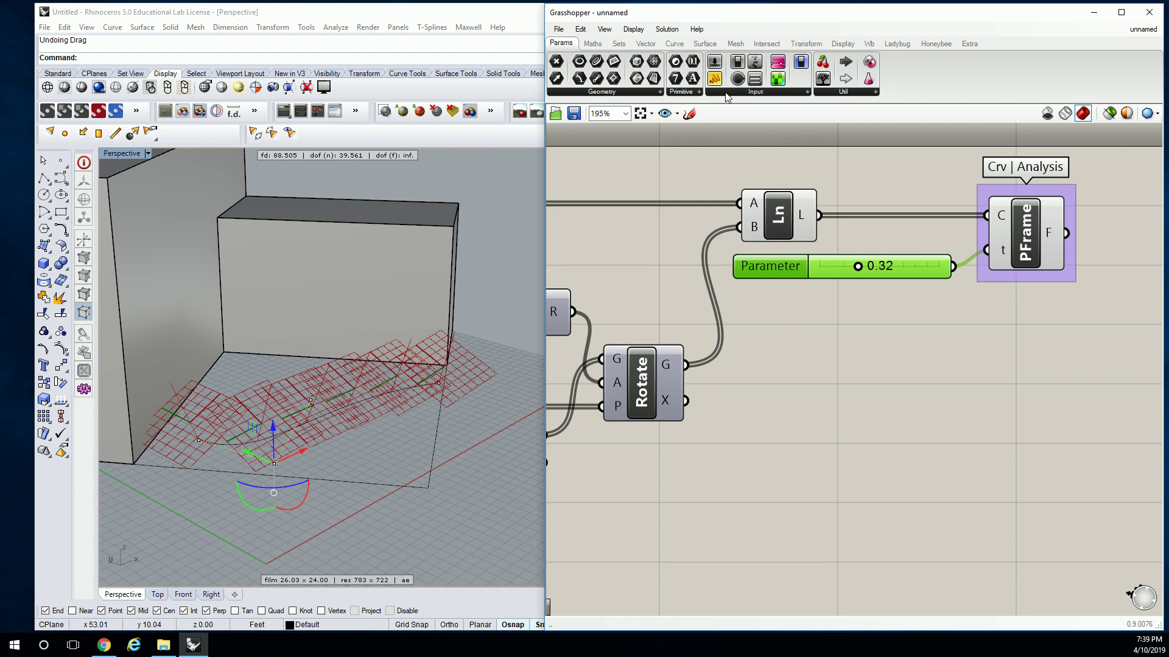
left_click(733, 92)
left_click_drag(748, 114, 888, 359)
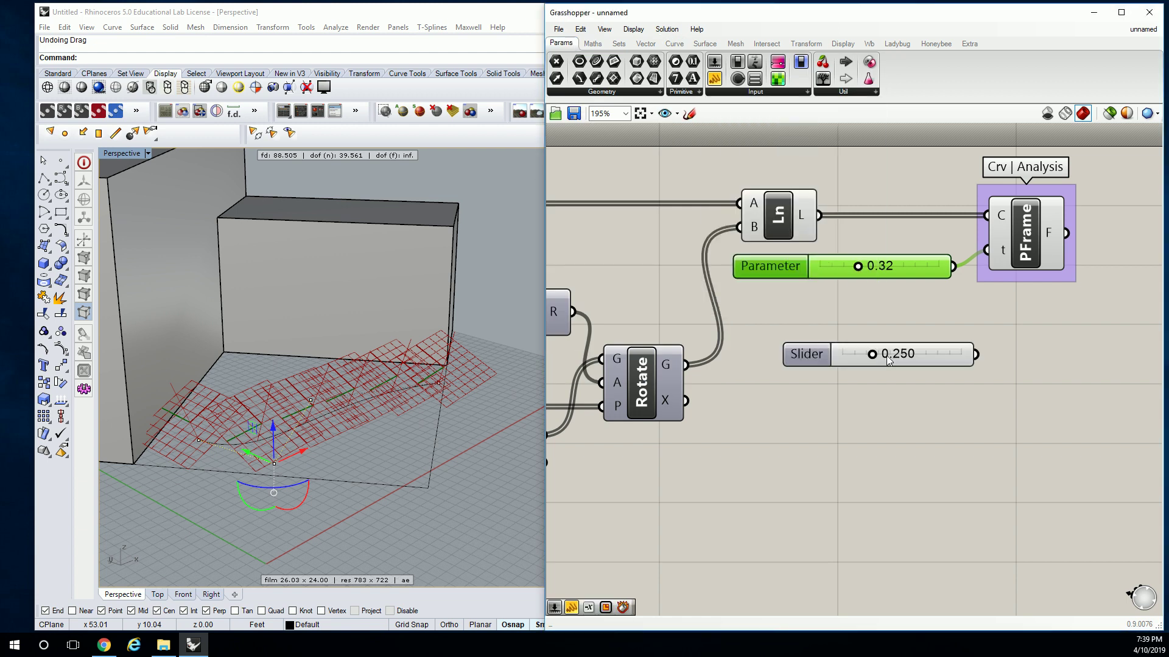
left_click(946, 358)
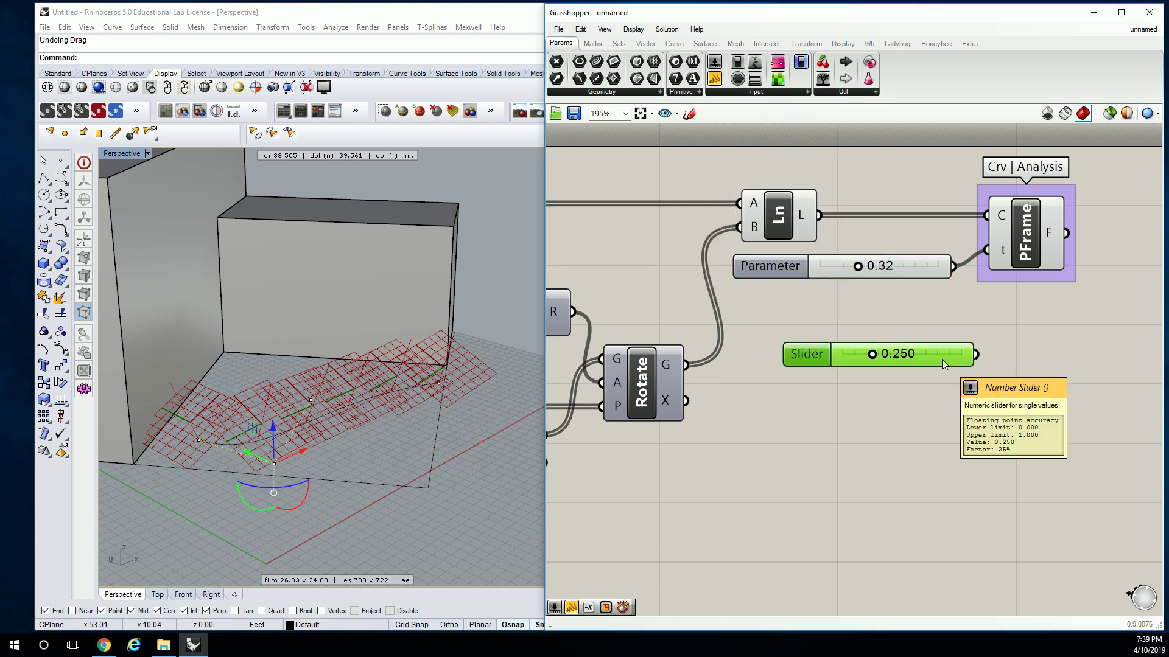
key("Delete")
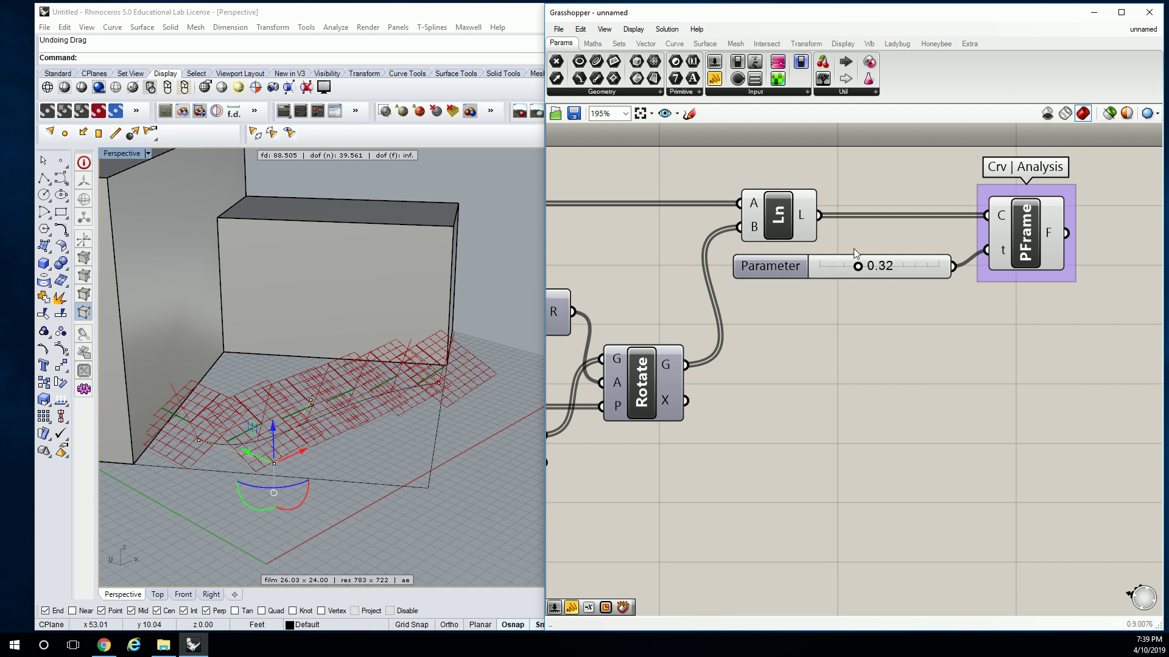
left_click(743, 92)
Examine the perpendicular frames along the tilted lines from several angles in the perspective view
right_click_drag(366, 377, 312, 395)
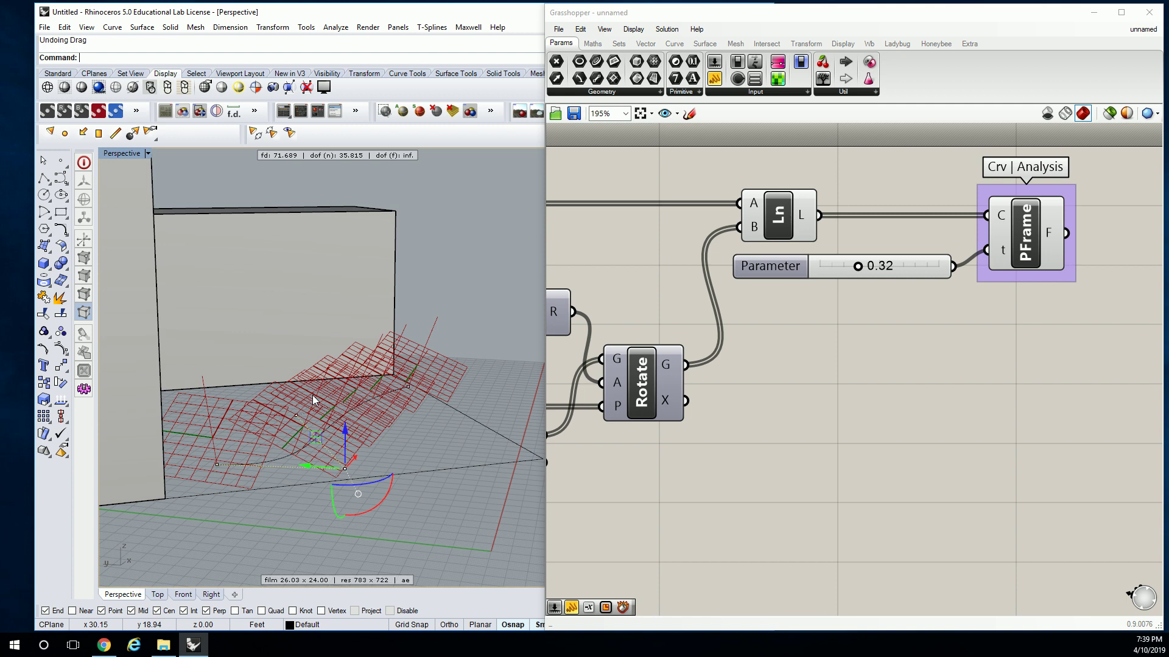
right_click_drag(323, 398, 301, 414)
scroll(302, 414, "up", 2)
left_click(802, 347)
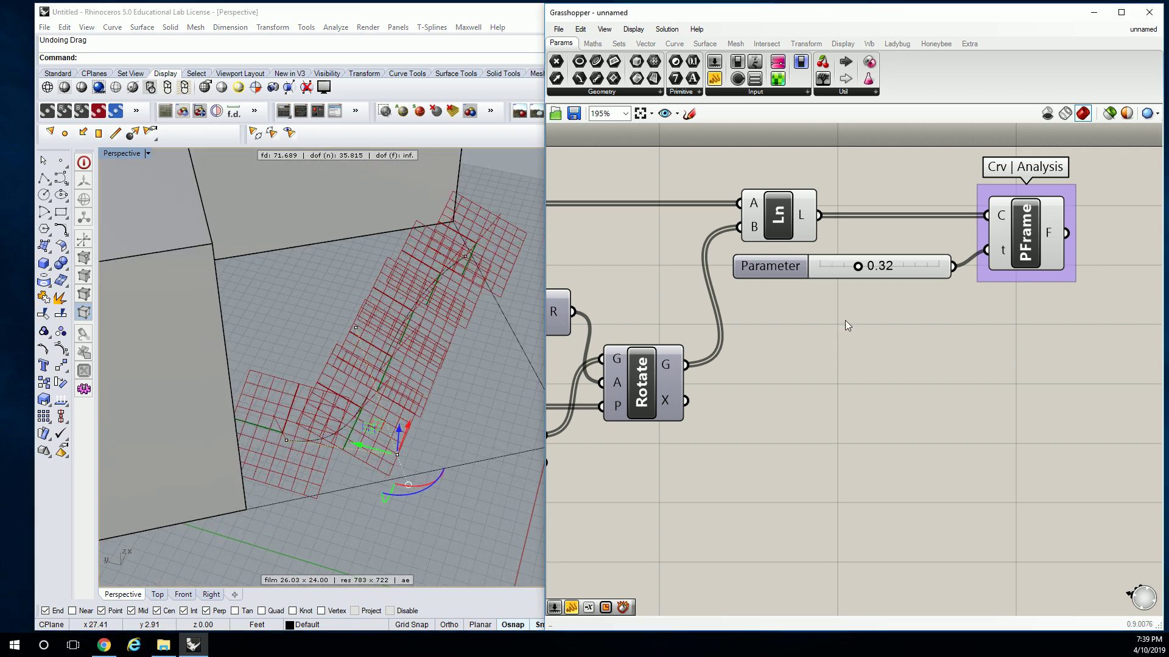
right_click_drag(452, 393, 436, 374)
right_click_drag(984, 352, 904, 317)
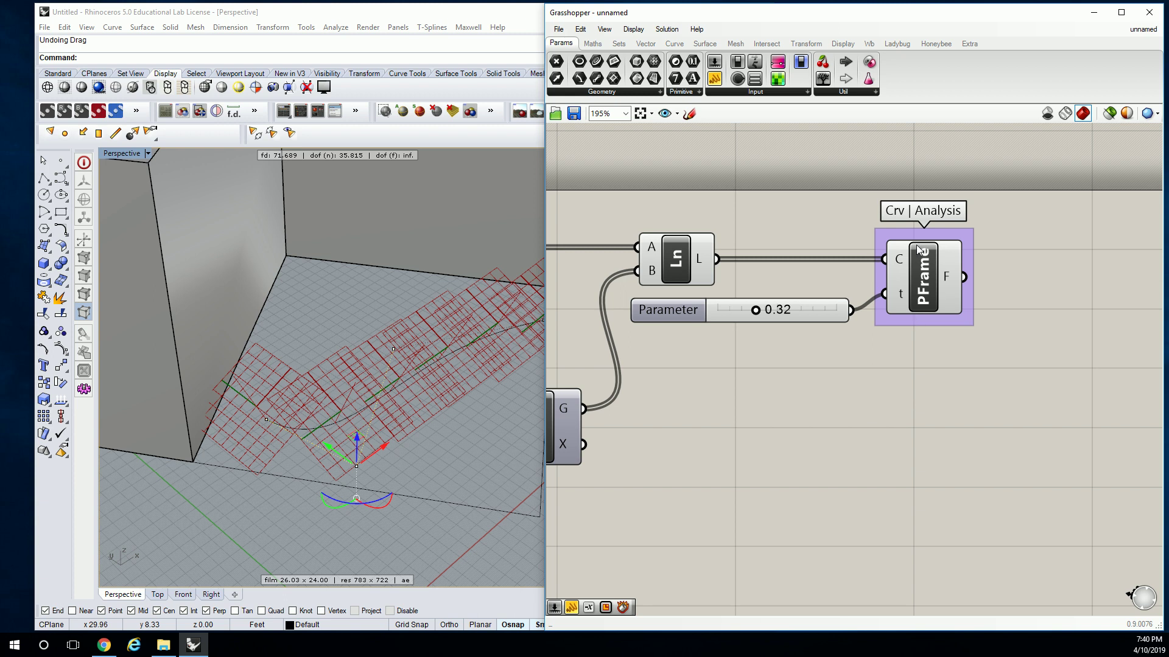
Replace the Perp Frame component with an Evaluate Curve component beside the Ln component
left_click(674, 43)
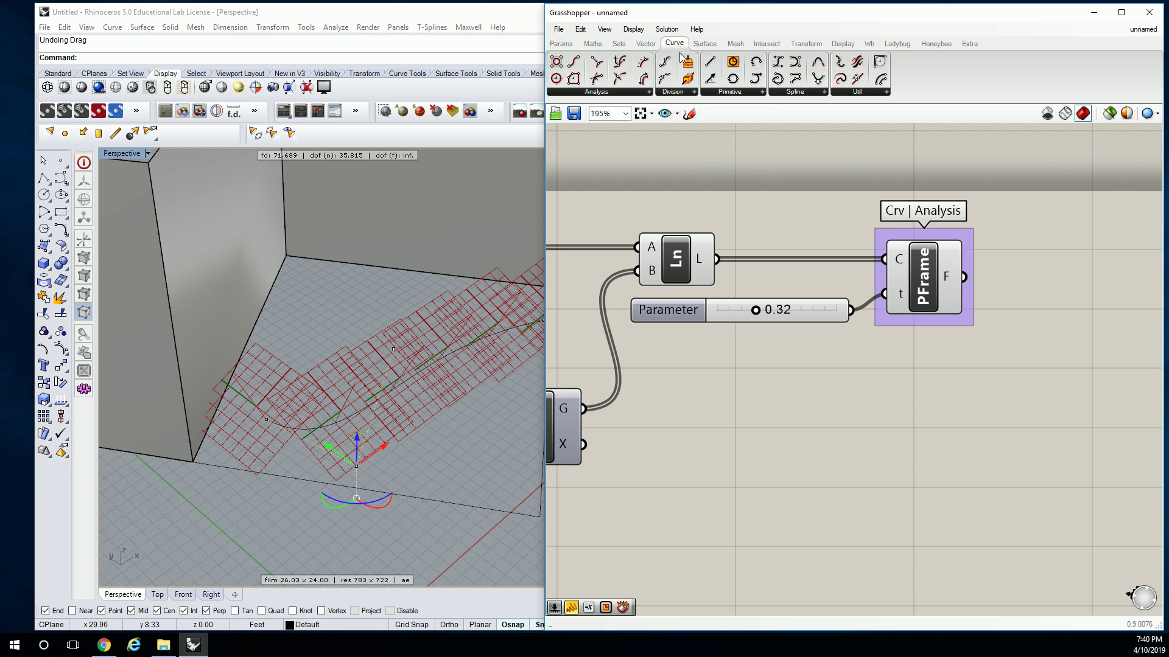
left_click(632, 92)
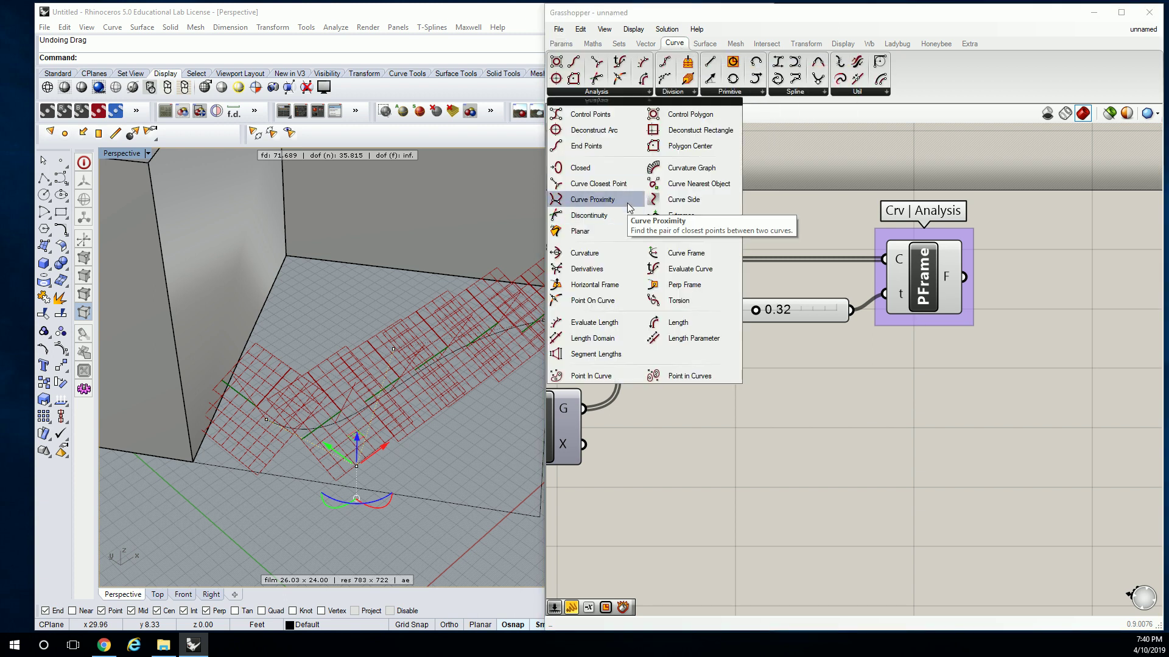
left_click(700, 269)
left_click(953, 365)
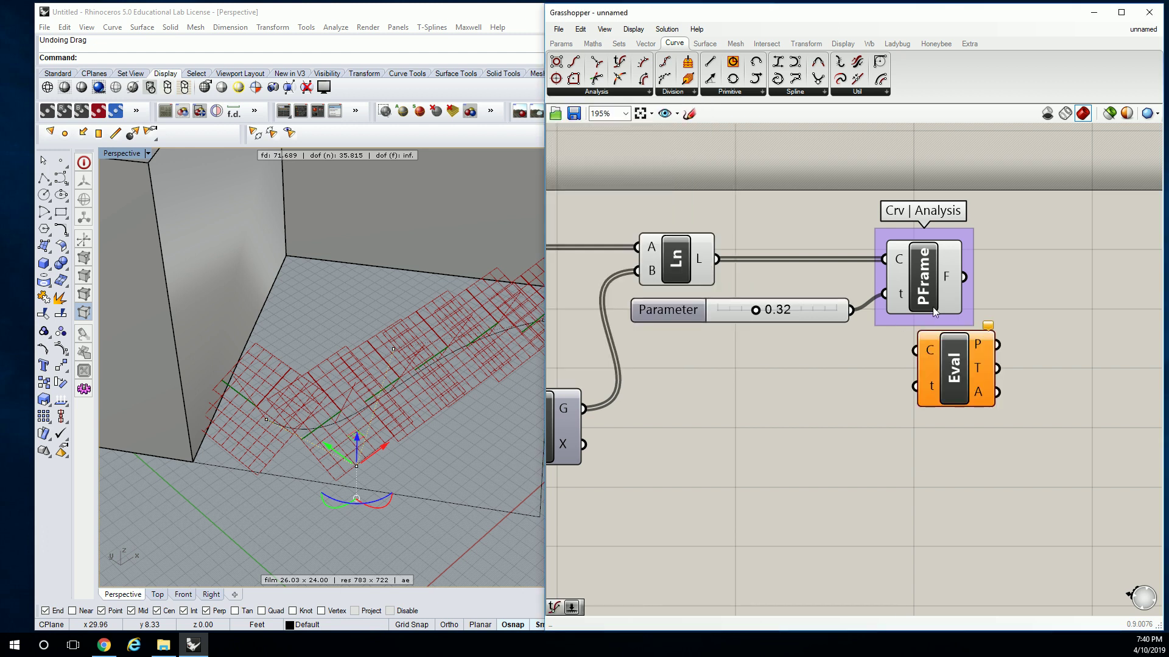
left_click_drag(931, 285, 971, 280)
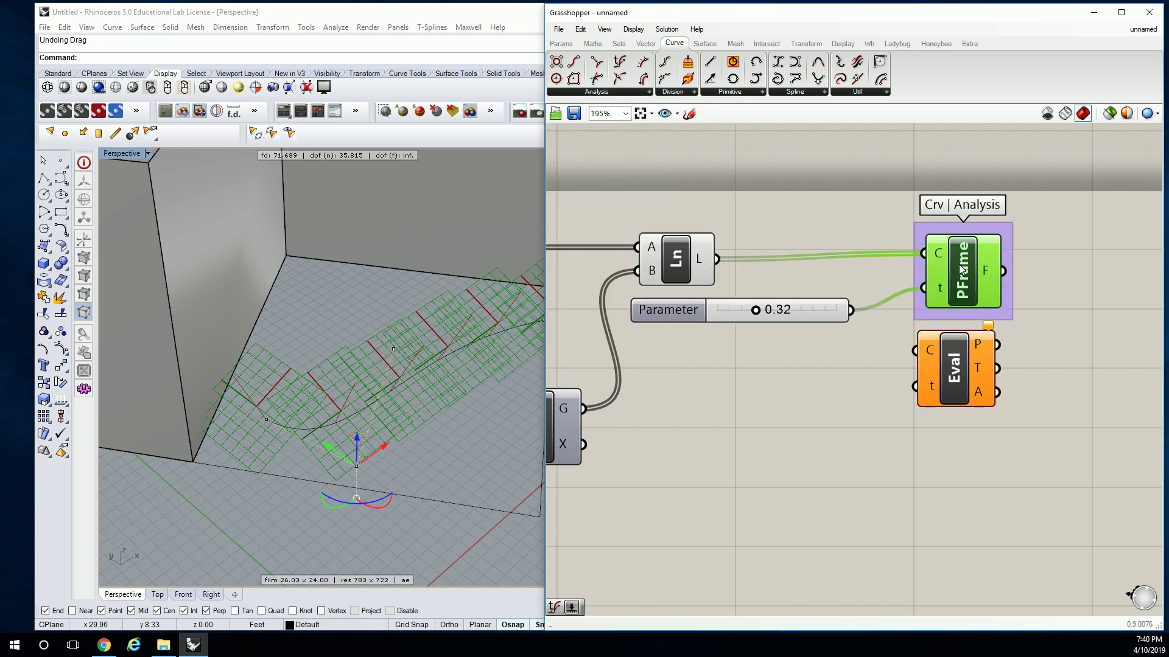
key("Delete")
left_click_drag(956, 368, 935, 270)
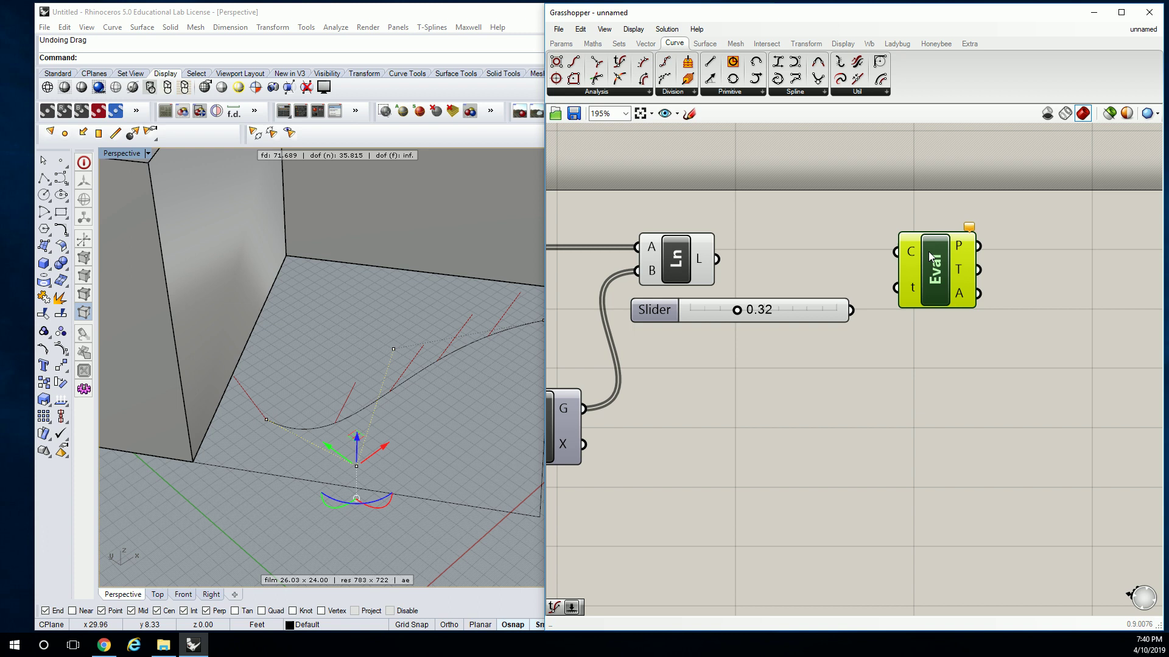
Group the Evaluate Curve component and label the group "Crv | Analysis"
left_click(925, 203)
right_click(933, 224)
type("C")
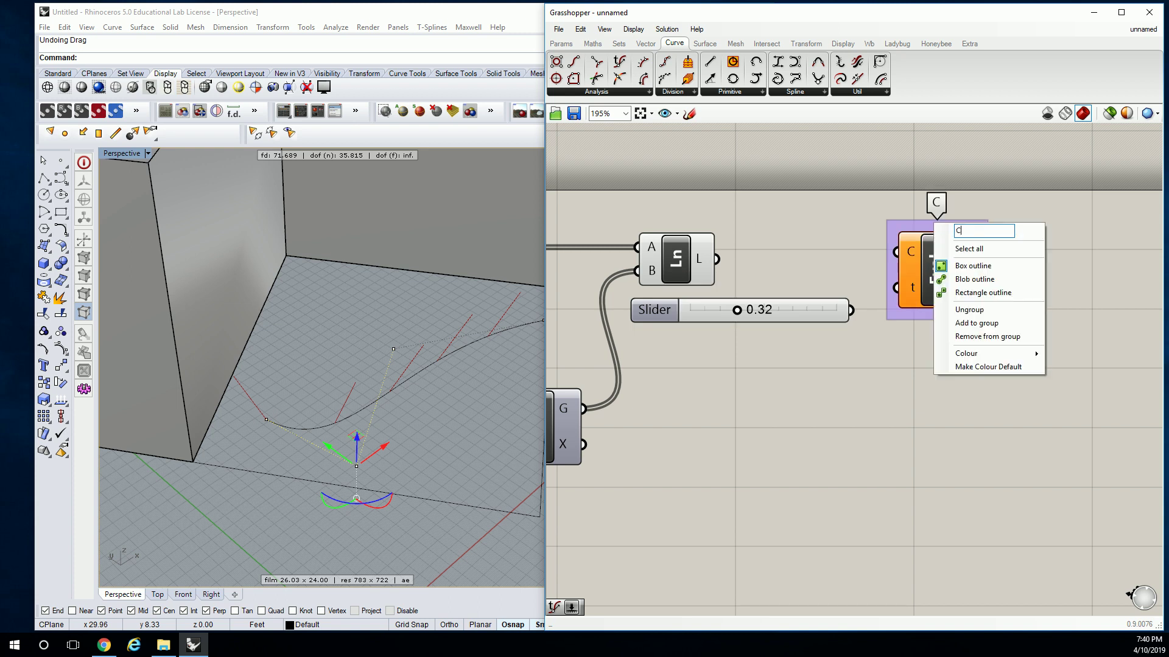
type("rv | Analysis")
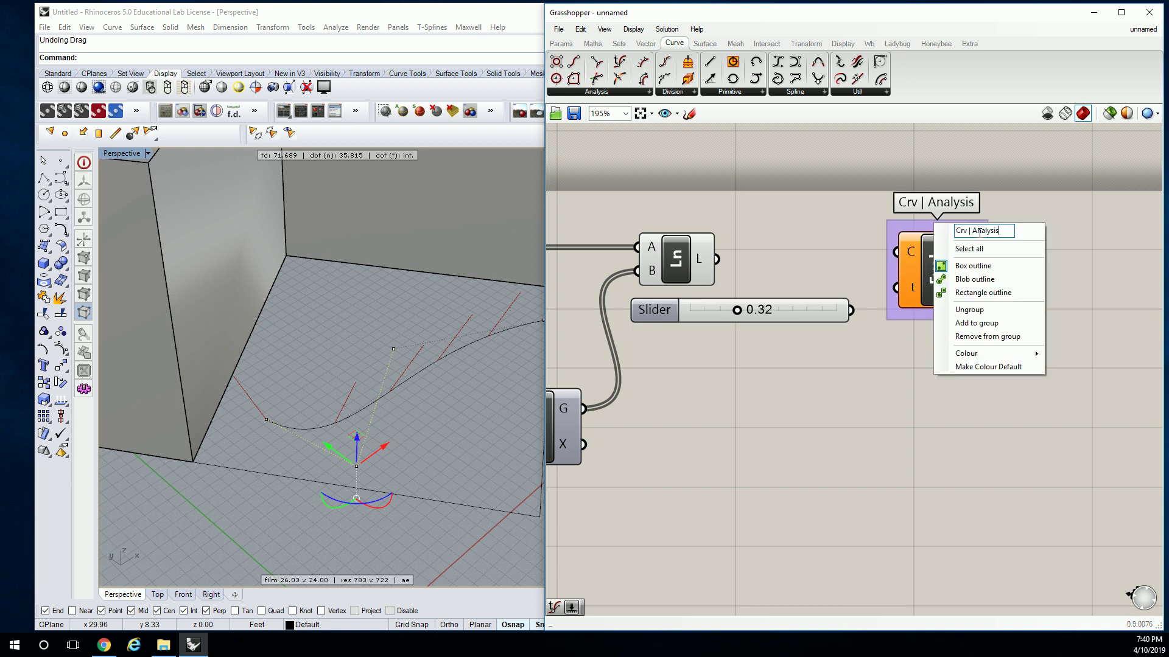
left_click(772, 236)
Connect the Ln output to Evaluate Curve's C input and the Parameter slider to t, align the component, and set the slider to 0.40
left_click_drag(717, 259, 896, 252)
left_click_drag(851, 310, 896, 288)
right_click_drag(157, 390, 465, 379)
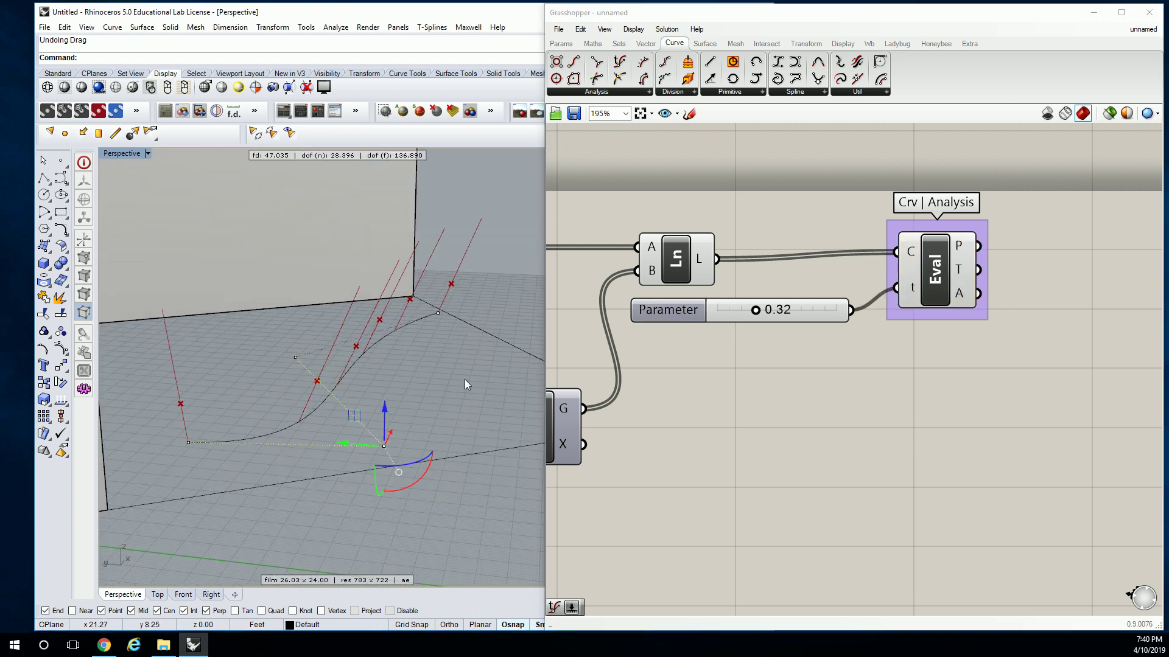
left_click_drag(933, 294, 929, 300)
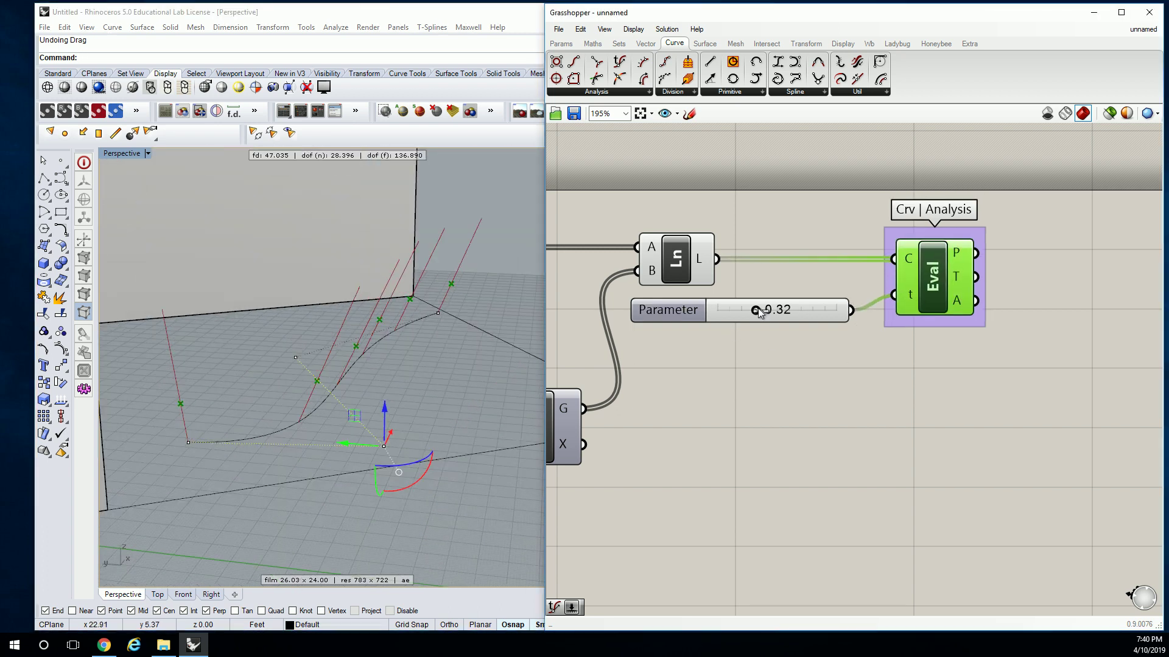
left_click_drag(755, 310, 769, 312)
left_click(790, 388)
Turn on the preview of the PFrames component in the "Crv | Div" group and examine its frames in the perspective view
scroll(801, 338, "down", 3)
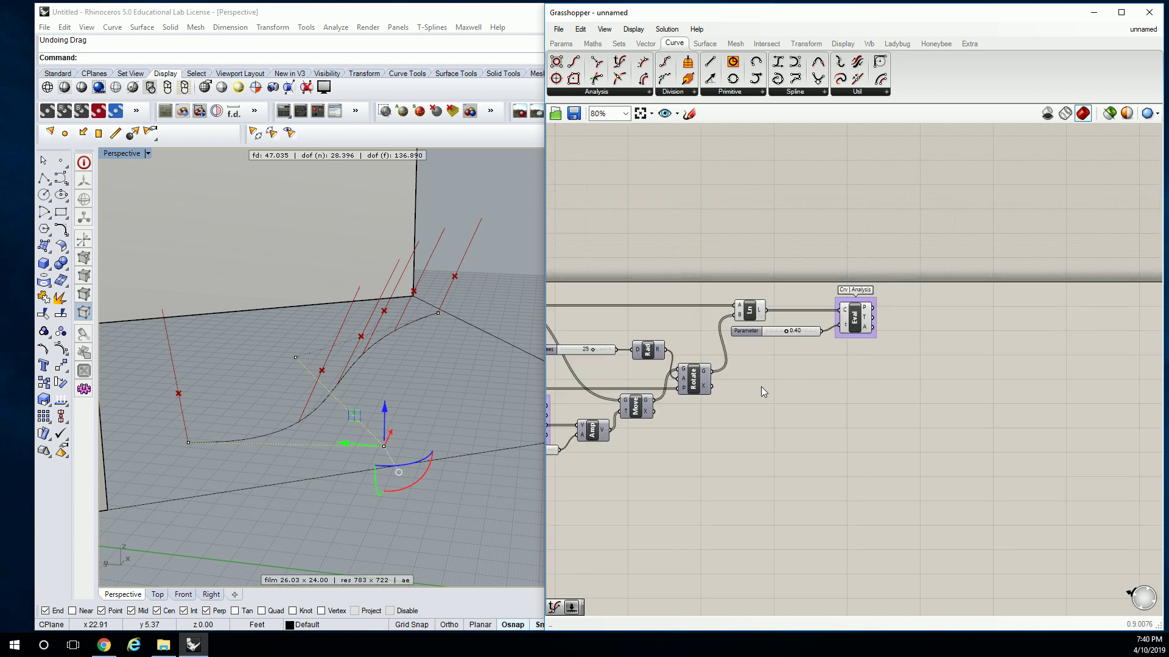
scroll(761, 390, "up", 3)
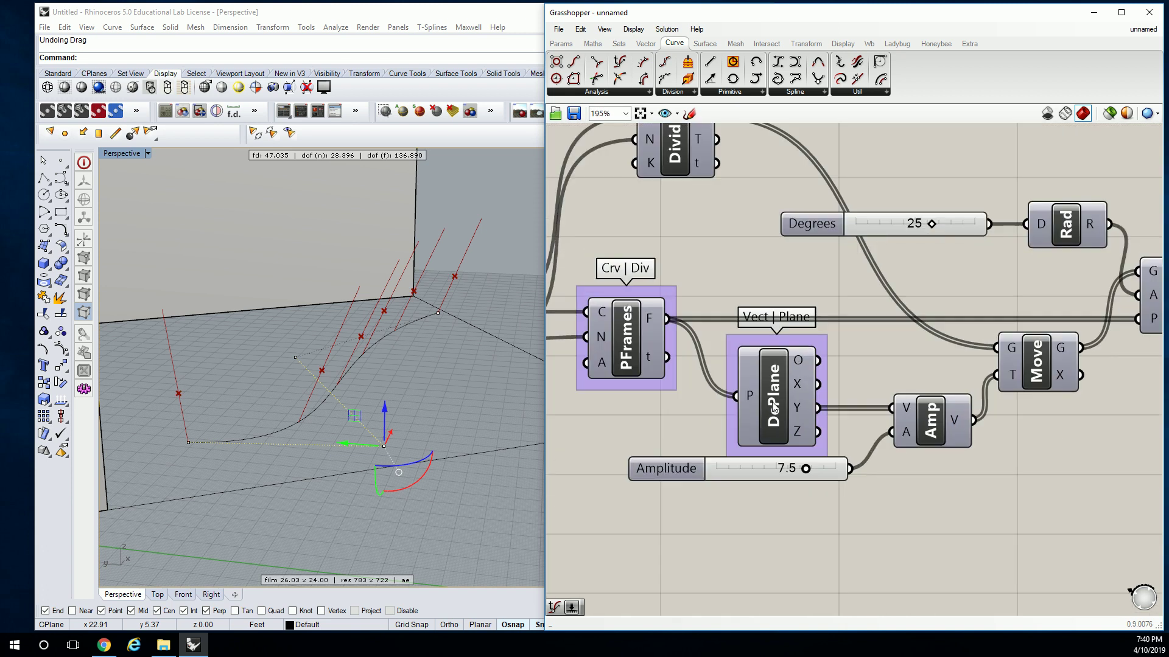
left_click(633, 338)
scroll(624, 341, "down", 2)
right_click(624, 341)
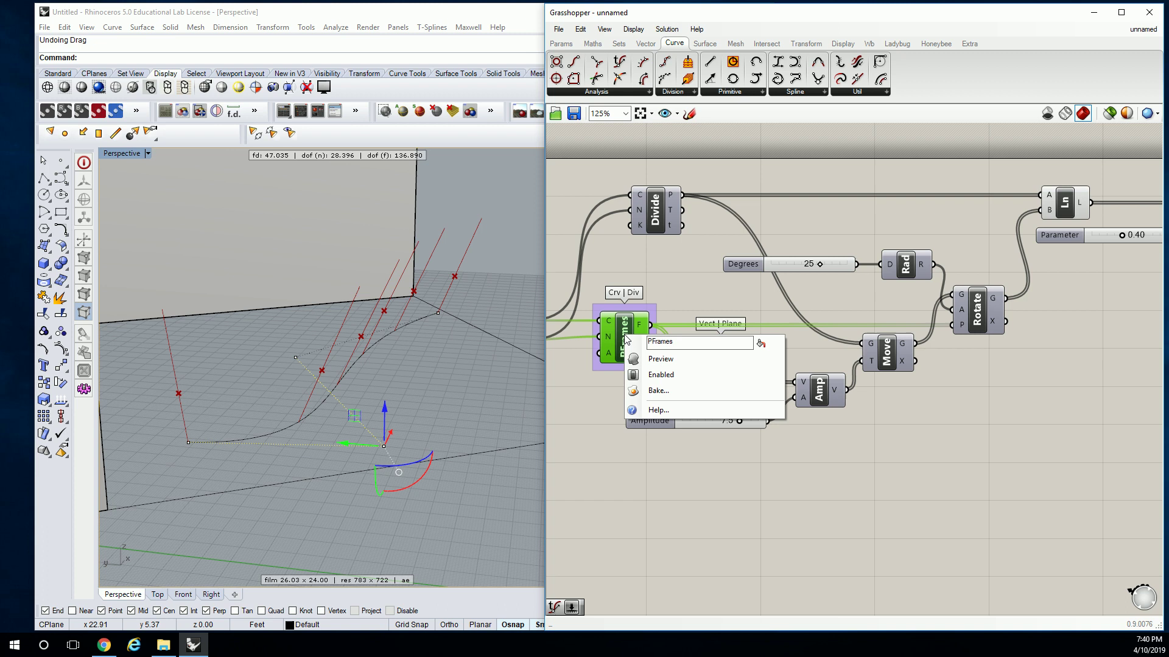
left_click(645, 358)
right_click_drag(341, 340, 280, 378)
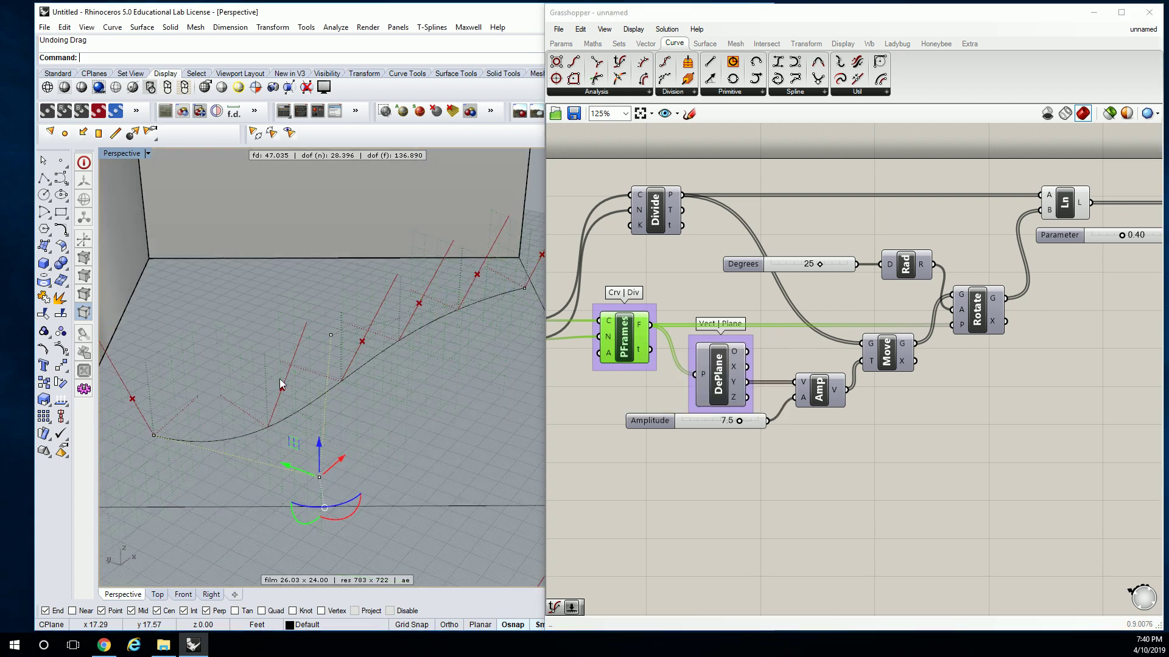
right_click_drag(228, 315, 314, 330)
left_click(671, 290)
right_click_drag(389, 316, 209, 408)
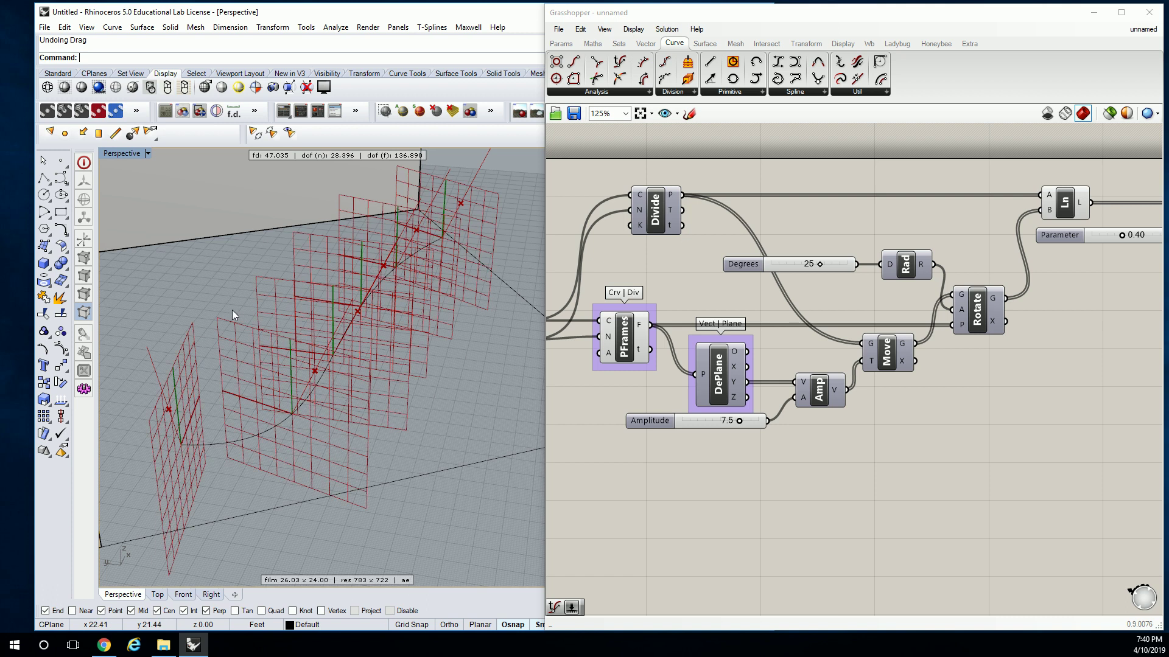
right_click_drag(232, 309, 184, 377)
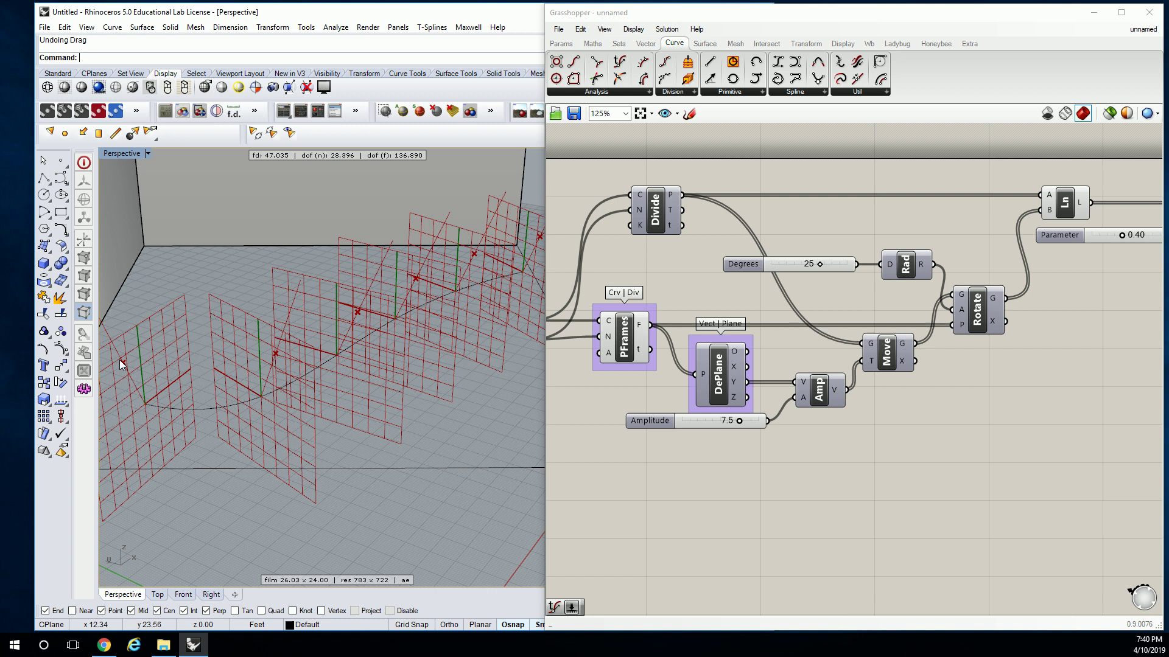
Place a Line + Pt plane component beside the Evaluate Curve component
scroll(945, 397, "down", 3)
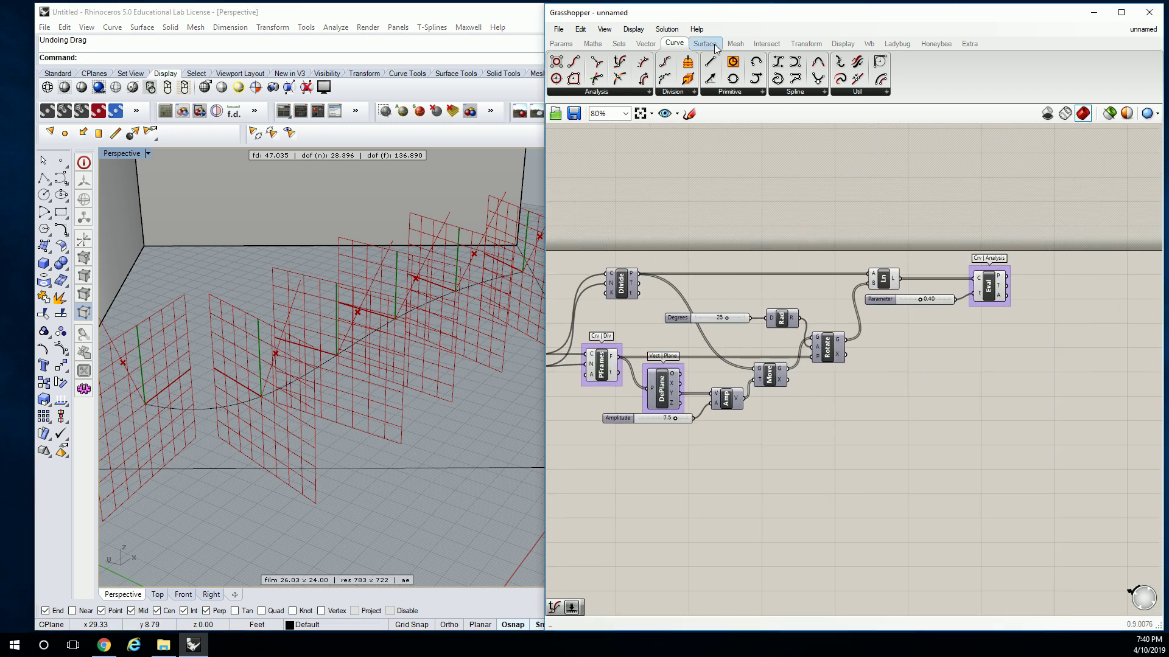
mouse_move(716, 48)
left_click(648, 45)
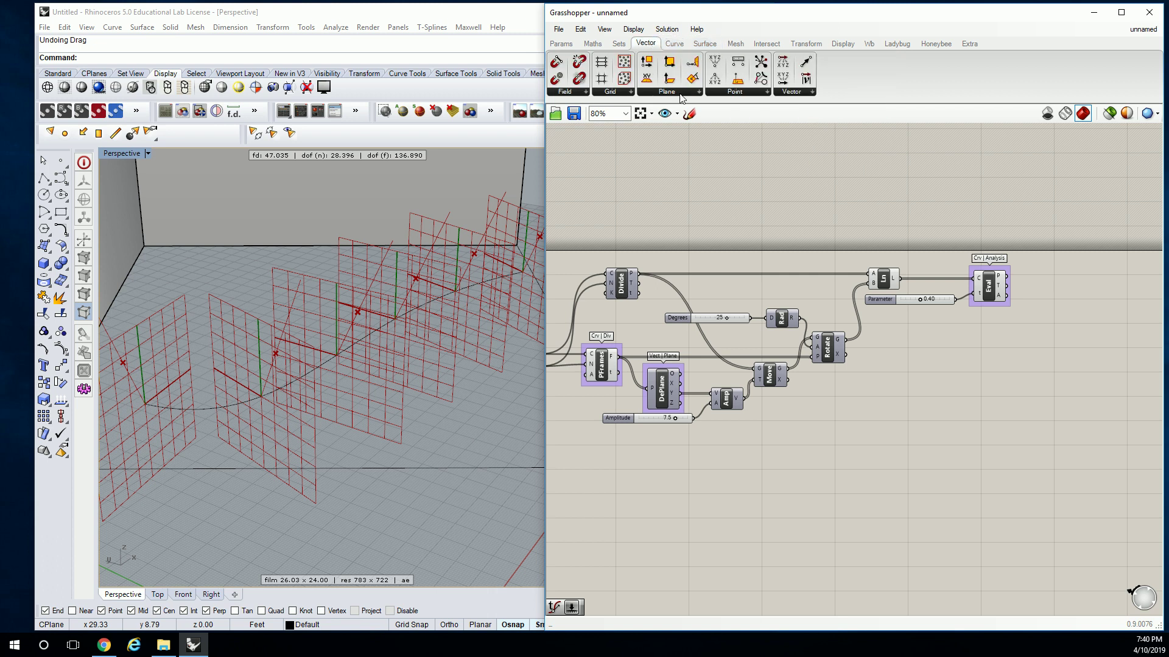
left_click(682, 94)
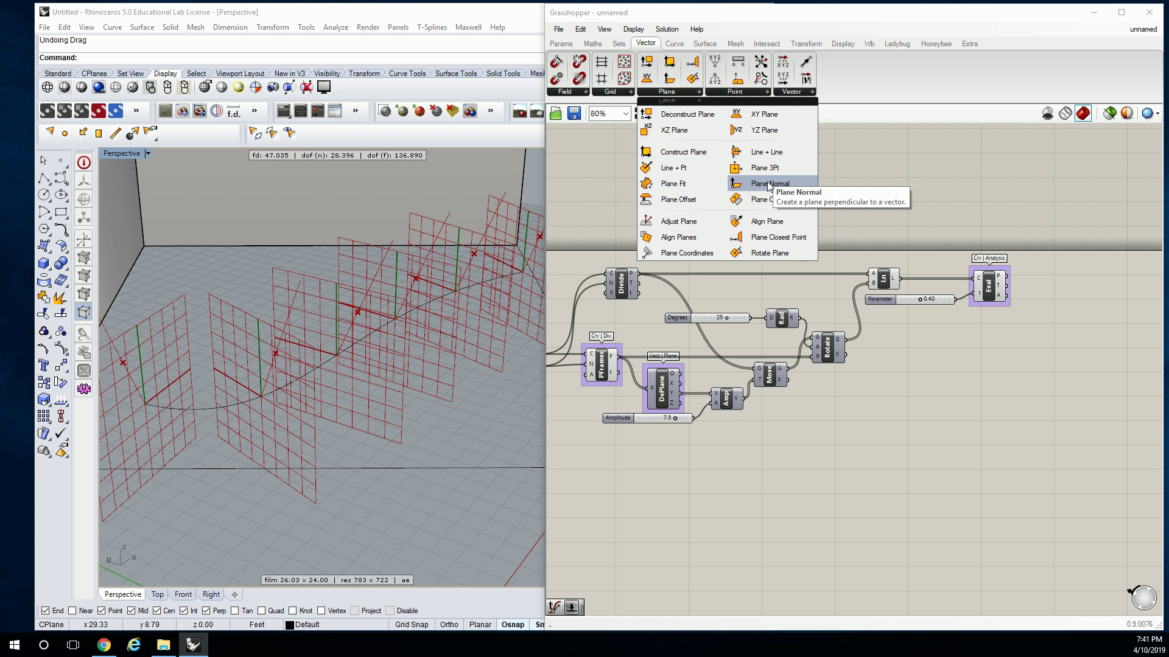
left_click(682, 171)
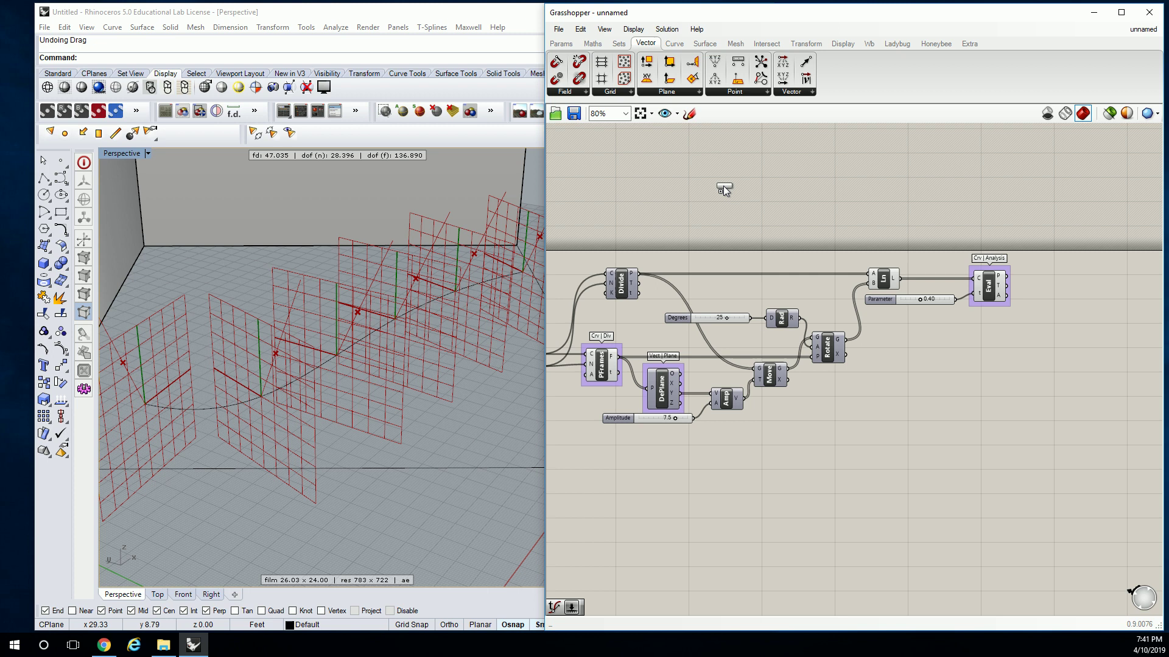
left_click(1039, 349)
scroll(1038, 349, "up", 3)
left_click_drag(1038, 338, 1059, 317)
left_click(1040, 283)
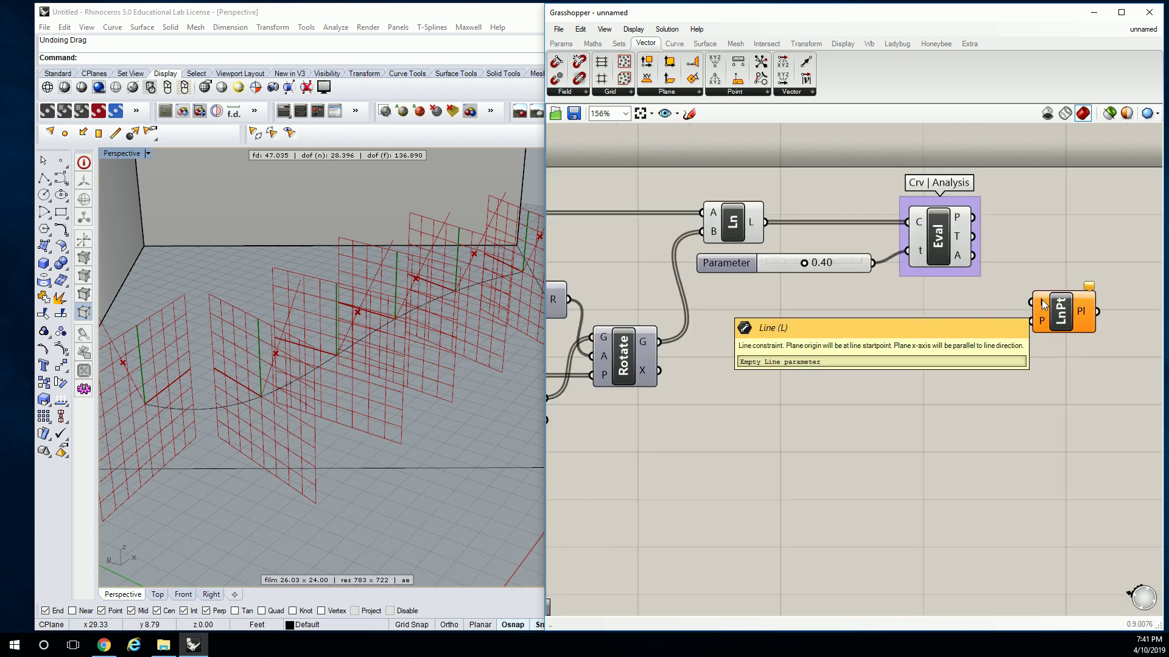
Try feeding the Ln output and Evaluate Curve's P output into the Line + Pt component, and delete that component
left_click_drag(767, 222, 1034, 306)
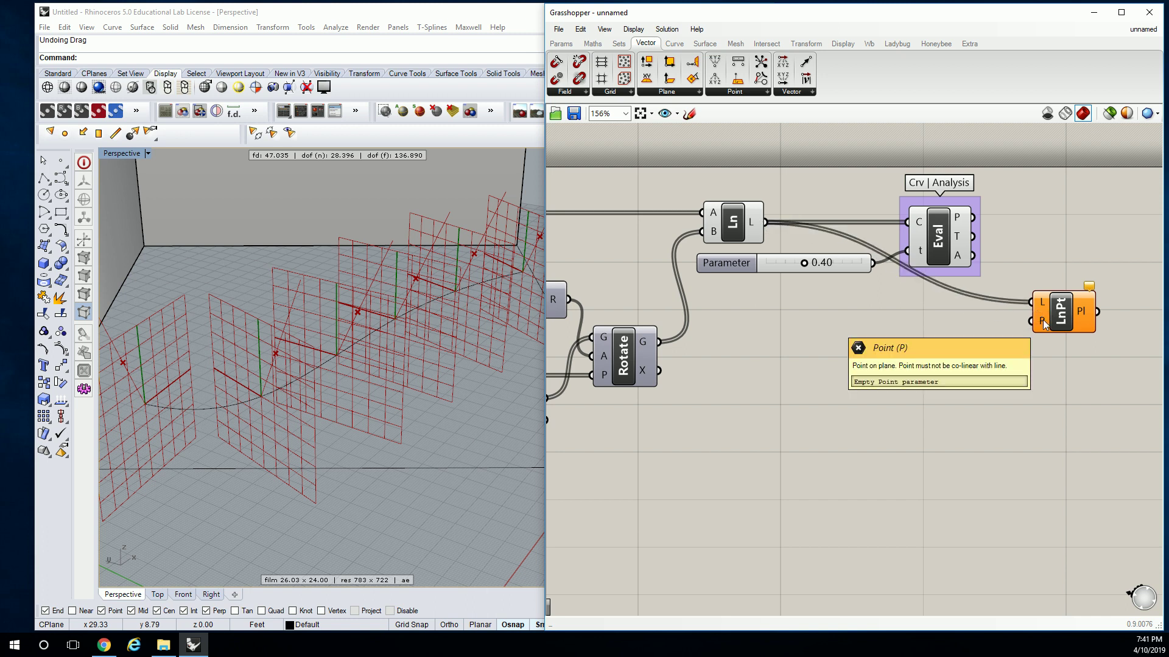
left_click_drag(973, 218, 1030, 321)
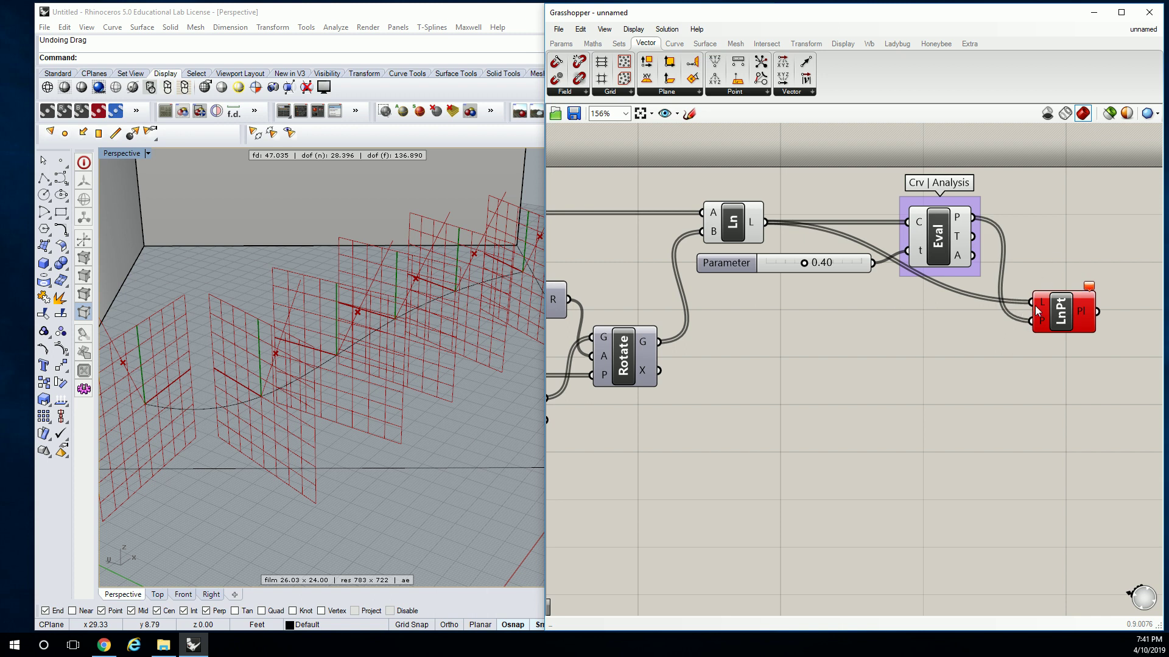
mouse_move(962, 217)
left_click(1064, 309)
mouse_move(1093, 283)
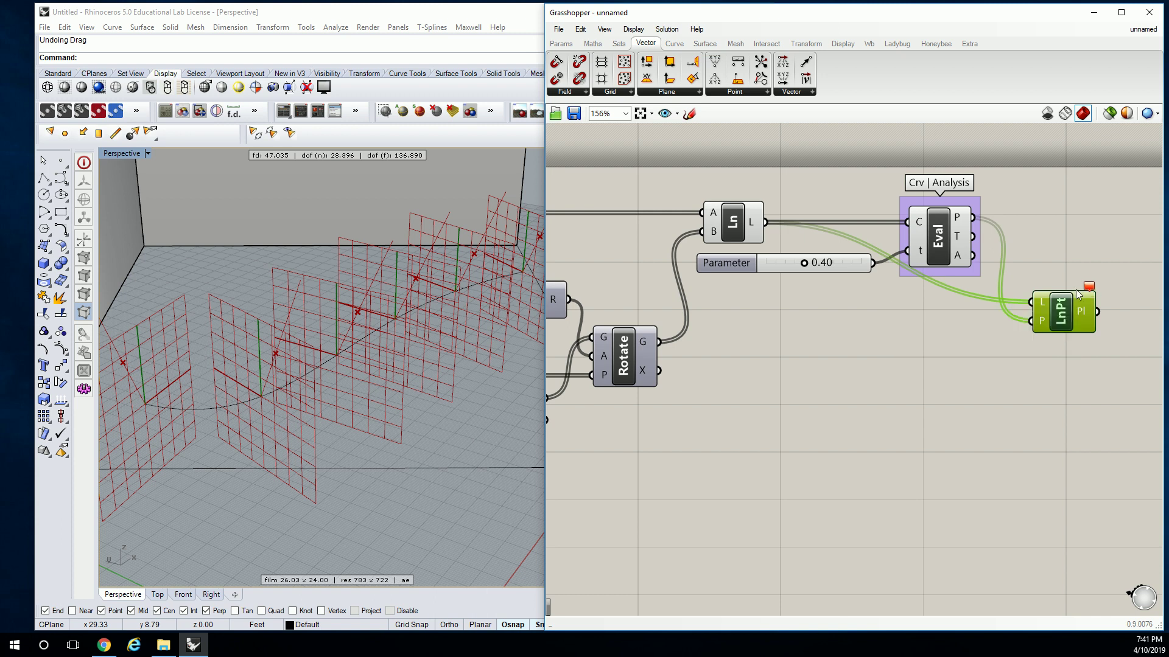
key("Delete")
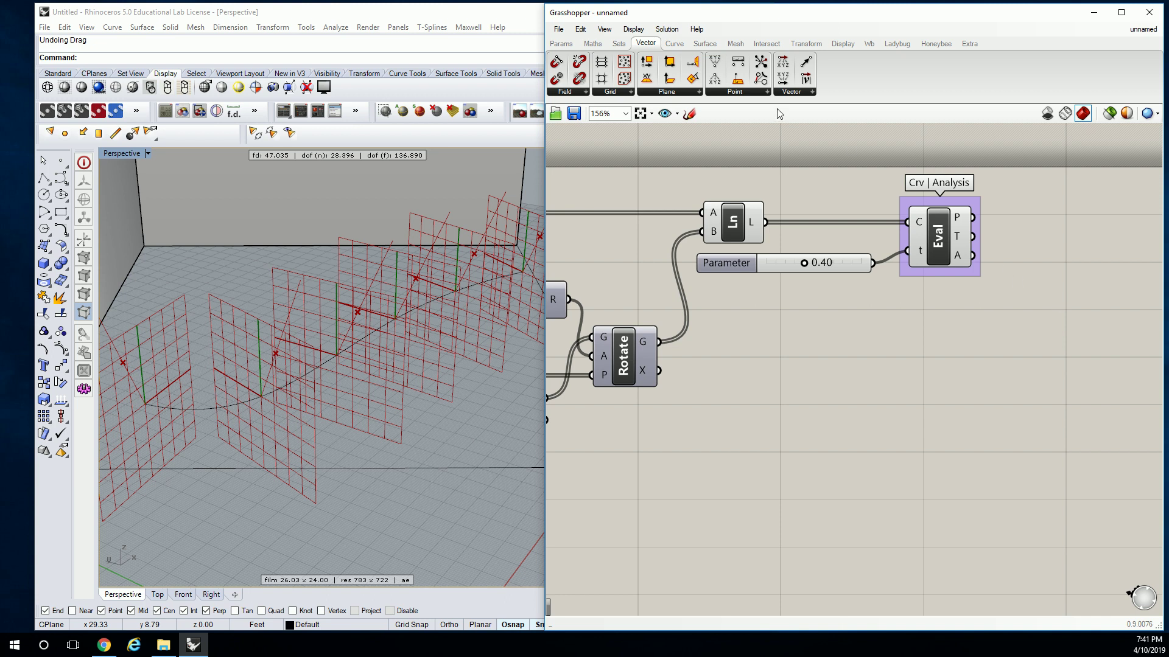
Add a Plane Origin component beside the "Crv | Analysis" group
left_click(686, 92)
scroll(913, 276, "down", 3)
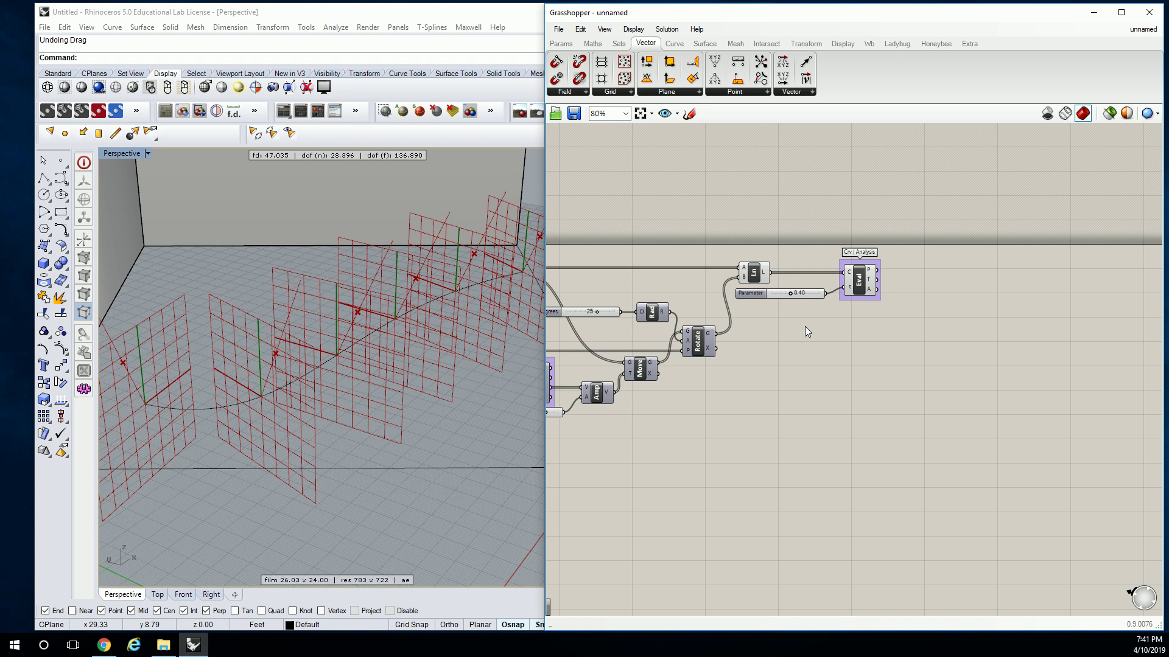
scroll(762, 257, "up", 3)
left_click(689, 93)
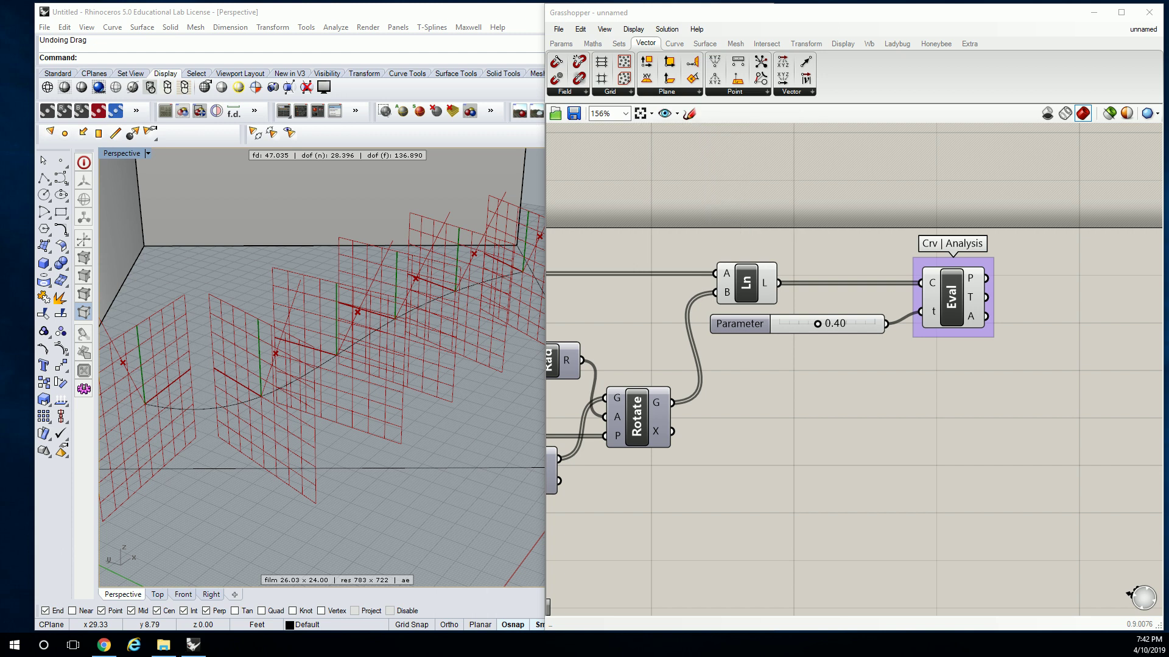
left_click_drag(1029, 378, 1035, 382)
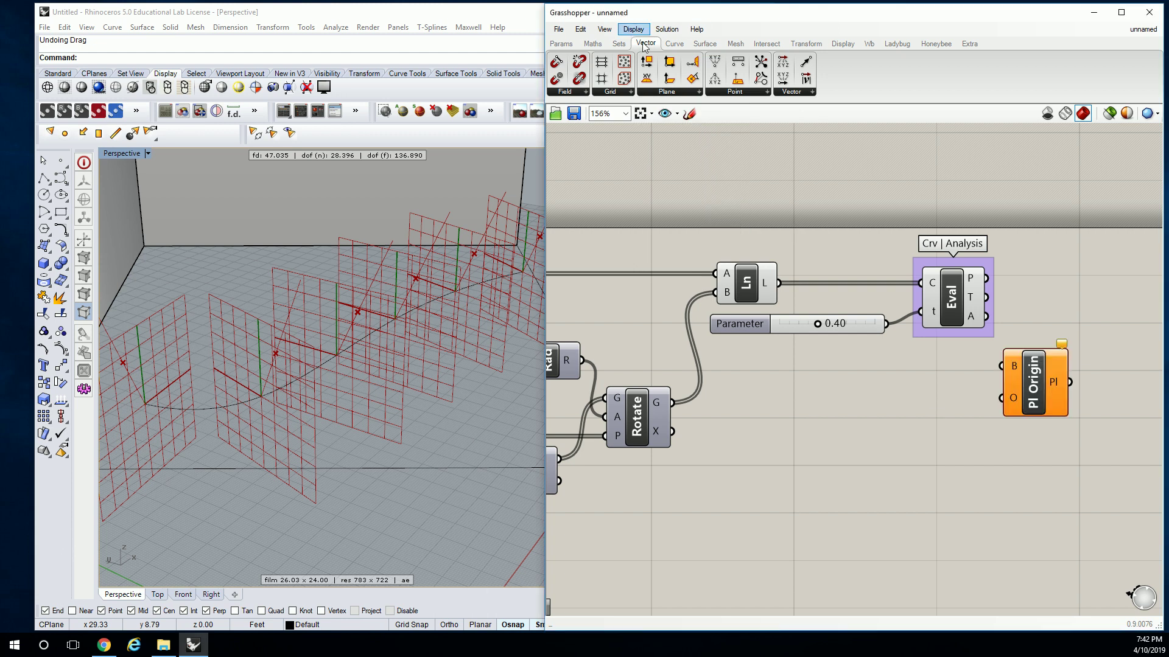
Try connecting Evaluate Curve's P output to Plane Origin's B input and undo the connection
left_click(680, 93)
left_click_drag(986, 278, 1077, 388)
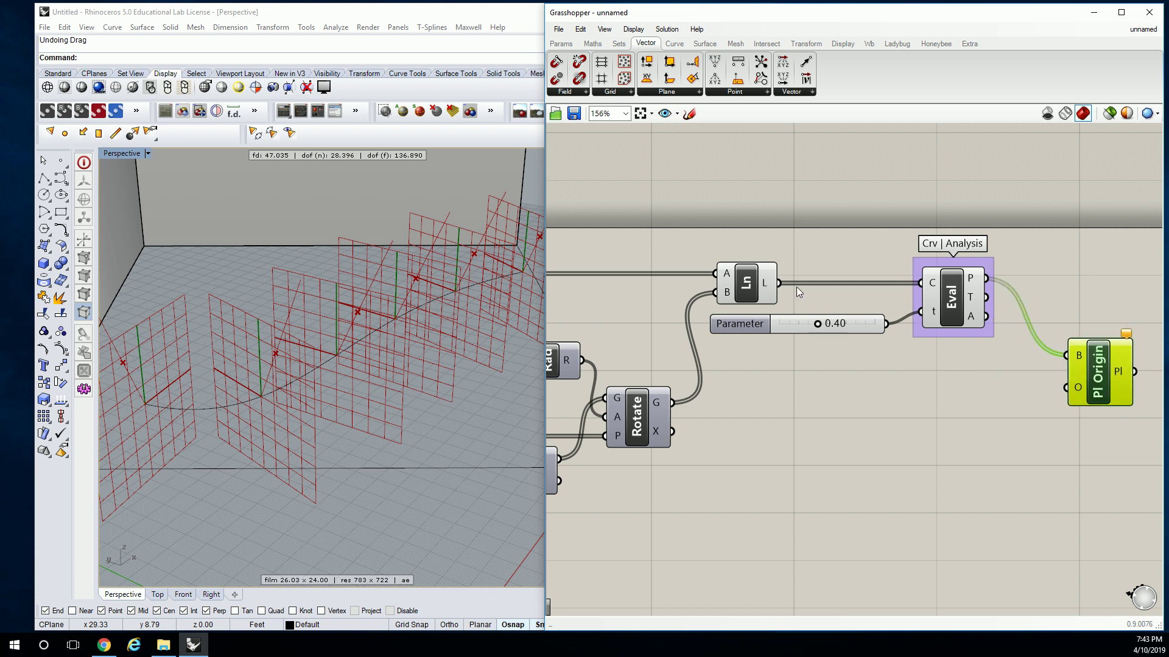
scroll(797, 329, "down", 2)
scroll(968, 355, "up", 2)
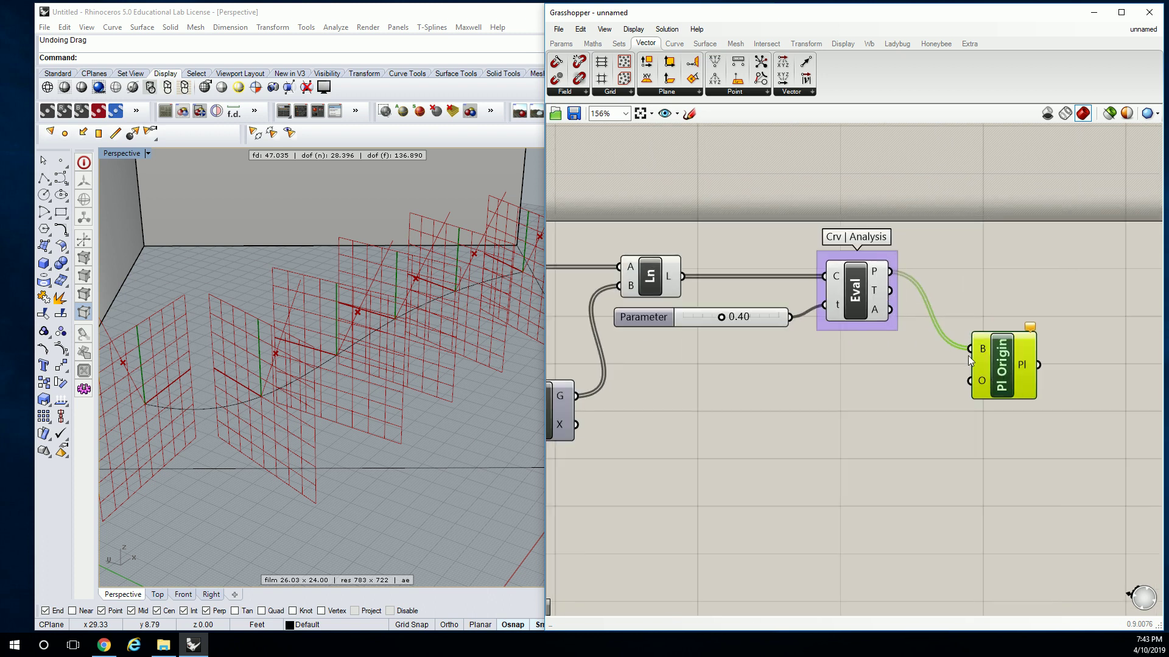
key("ctrl+z")
key("ctrl+z")
Connect the PFrames F output to Plane Origin's B input and Evaluate Curve's P output to its O input
scroll(852, 389, "down", 3)
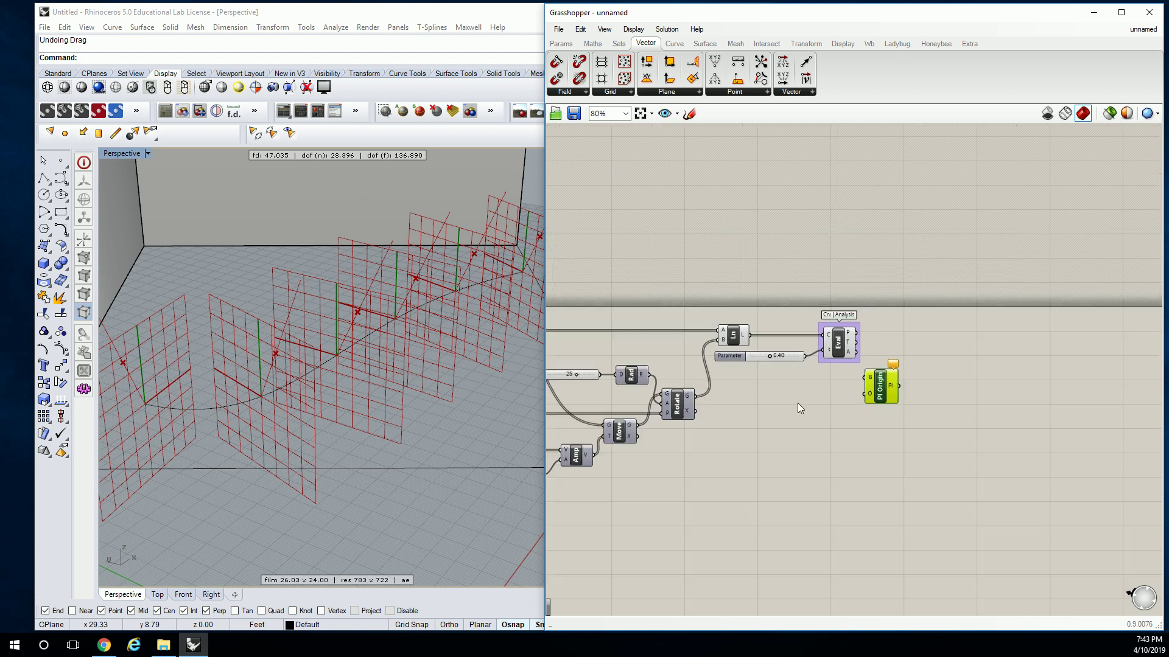
left_click_drag(680, 385, 1099, 421)
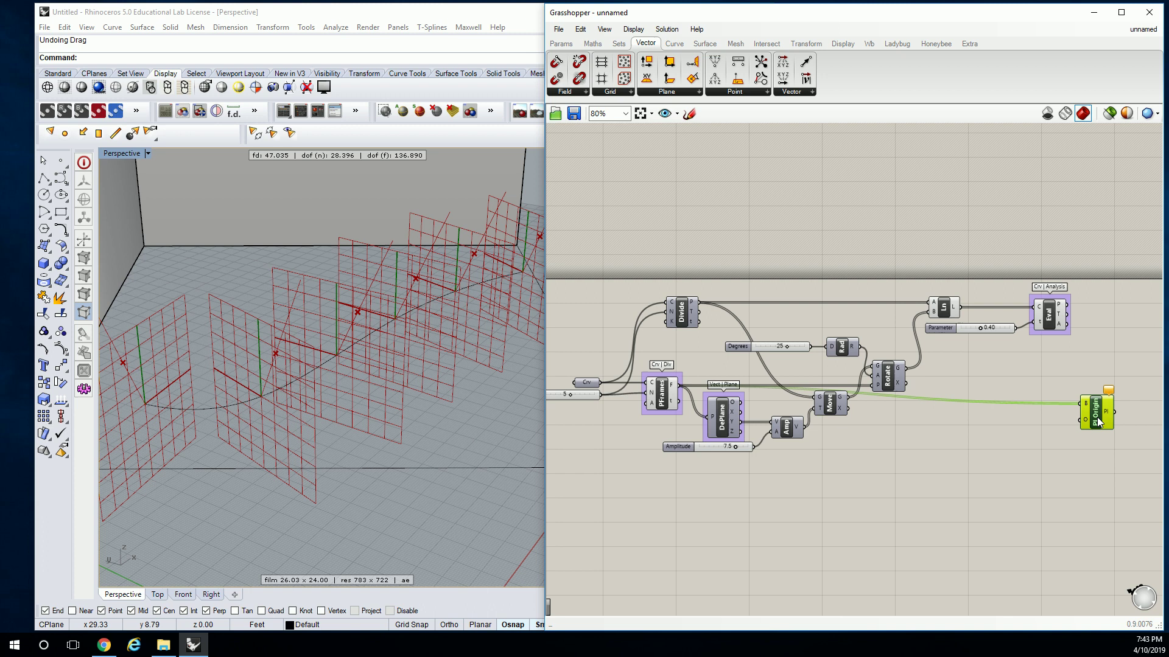
scroll(1090, 319, "up", 3)
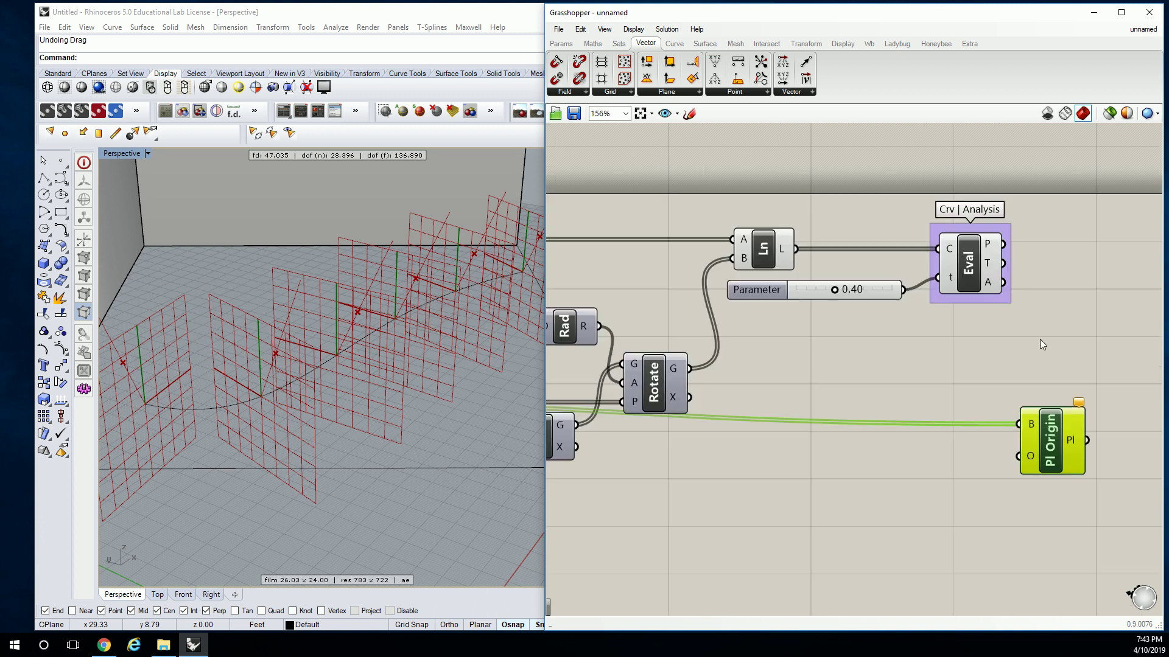
left_click_drag(1005, 245, 1019, 456)
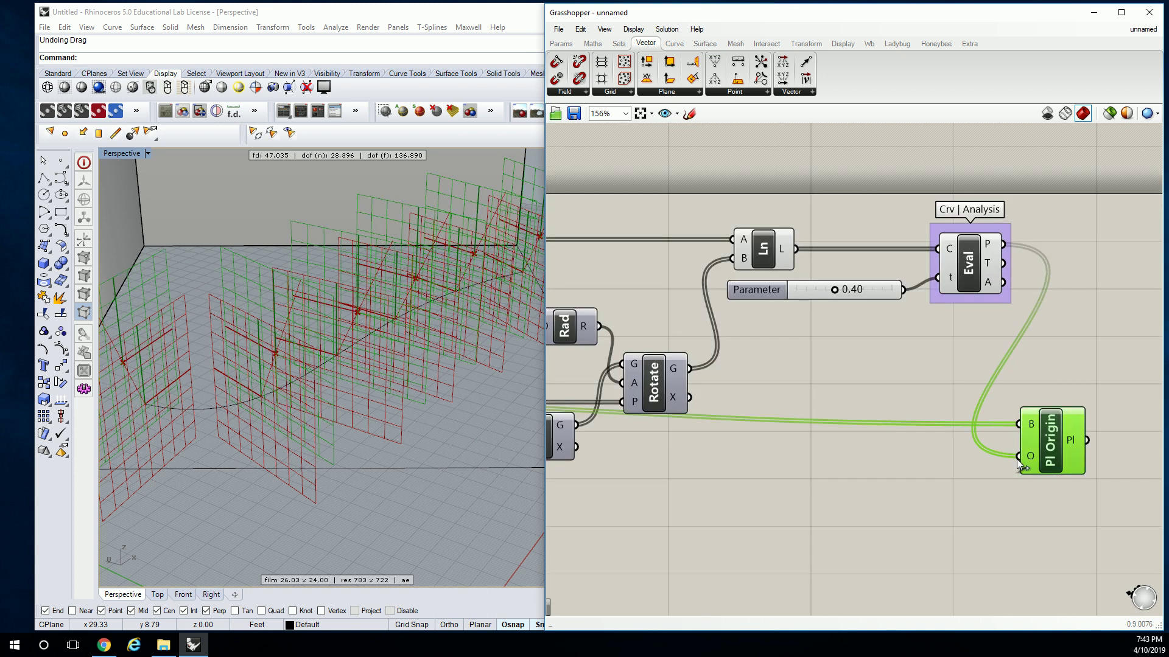
Turn off the preview of the Ln and Evaluate Curve components
right_click_drag(419, 297, 812, 342)
left_click(814, 348)
left_click_drag(1032, 201, 707, 331)
middle_click(808, 231)
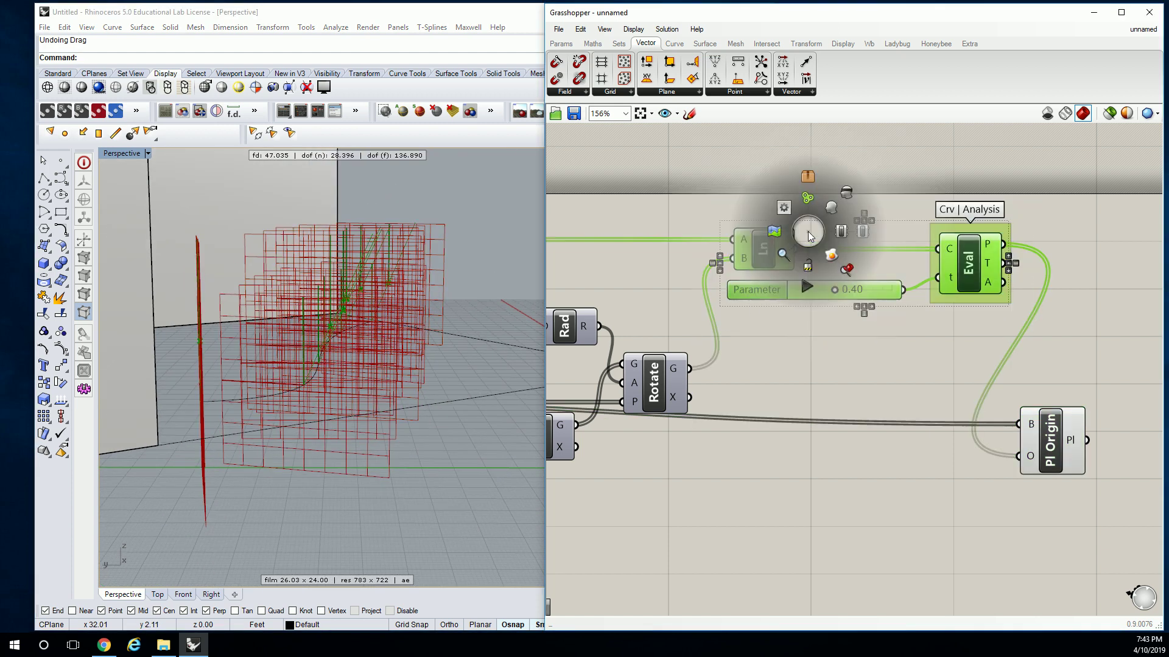
left_click(851, 199)
right_click_drag(815, 210, 796, 217)
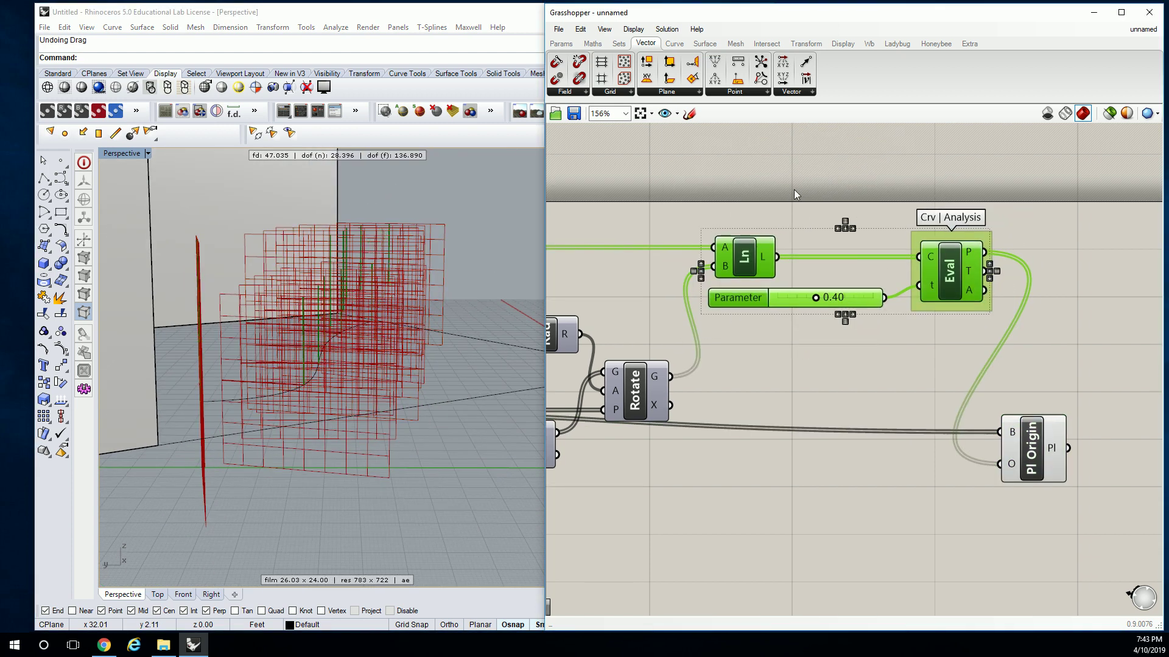
Turn off the preview of the Divide, PFrames, DePlane and Amp components
left_click(781, 281)
scroll(781, 282, "down", 3)
right_click_drag(780, 281, 1070, 252)
left_click_drag(860, 209, 670, 423)
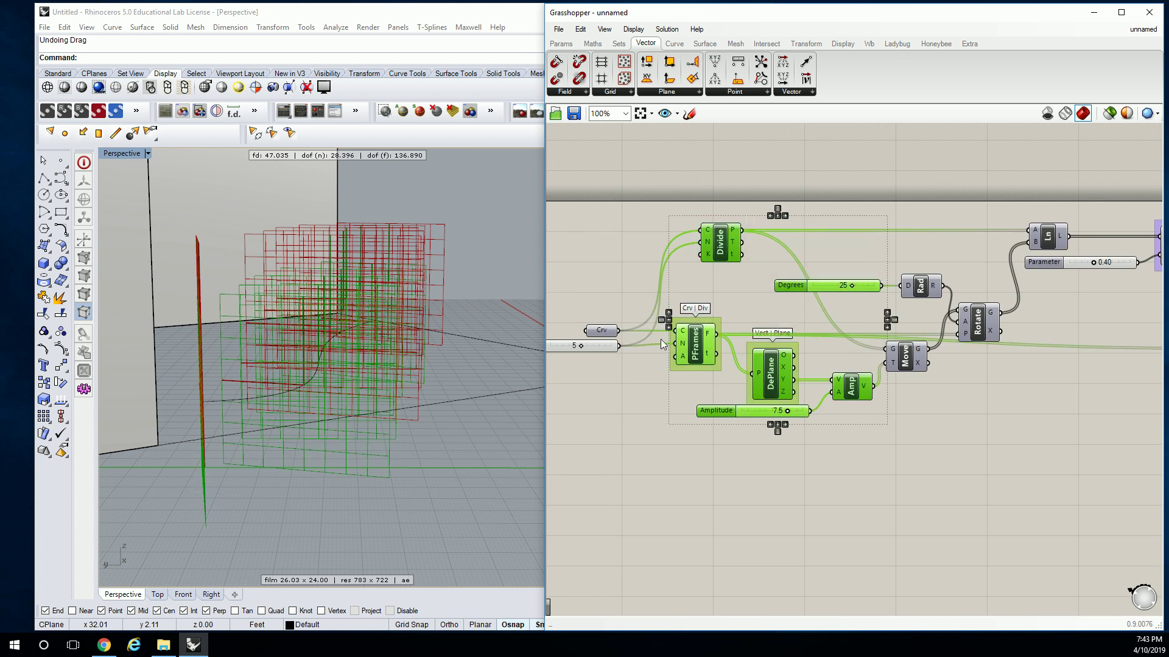
middle_click(660, 338)
left_click(699, 302)
right_click_drag(913, 244, 750, 262)
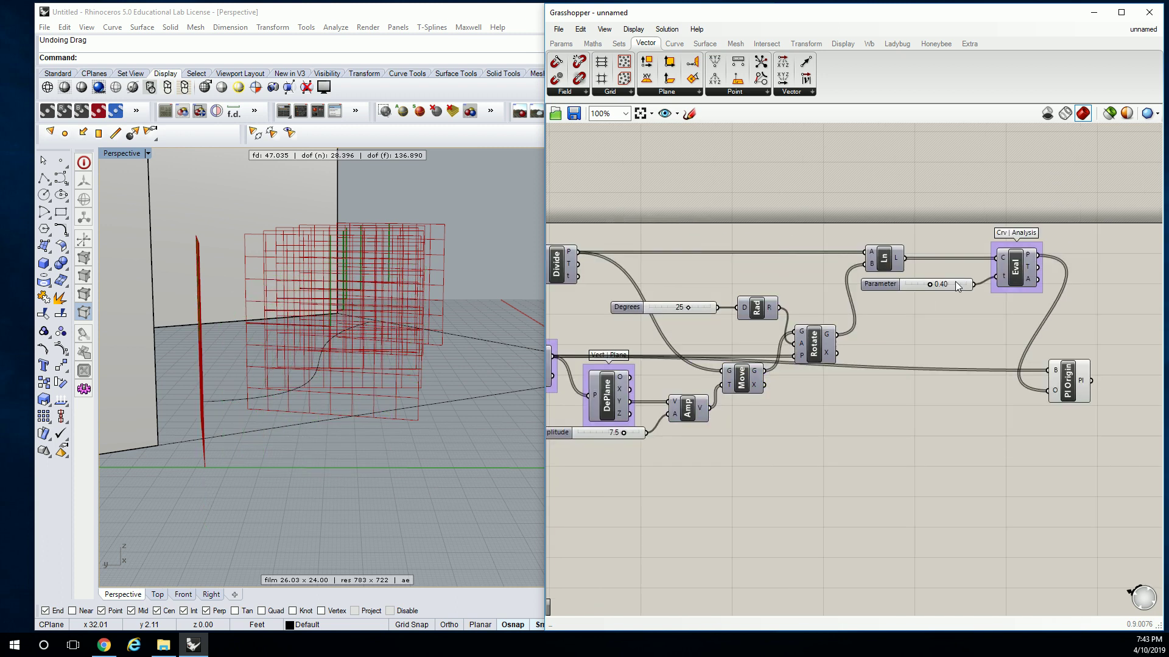
Turn the preview of the Ln component back on and set the Degrees slider to 21
right_click(895, 264)
right_click_drag(426, 365, 517, 378)
left_click(973, 326)
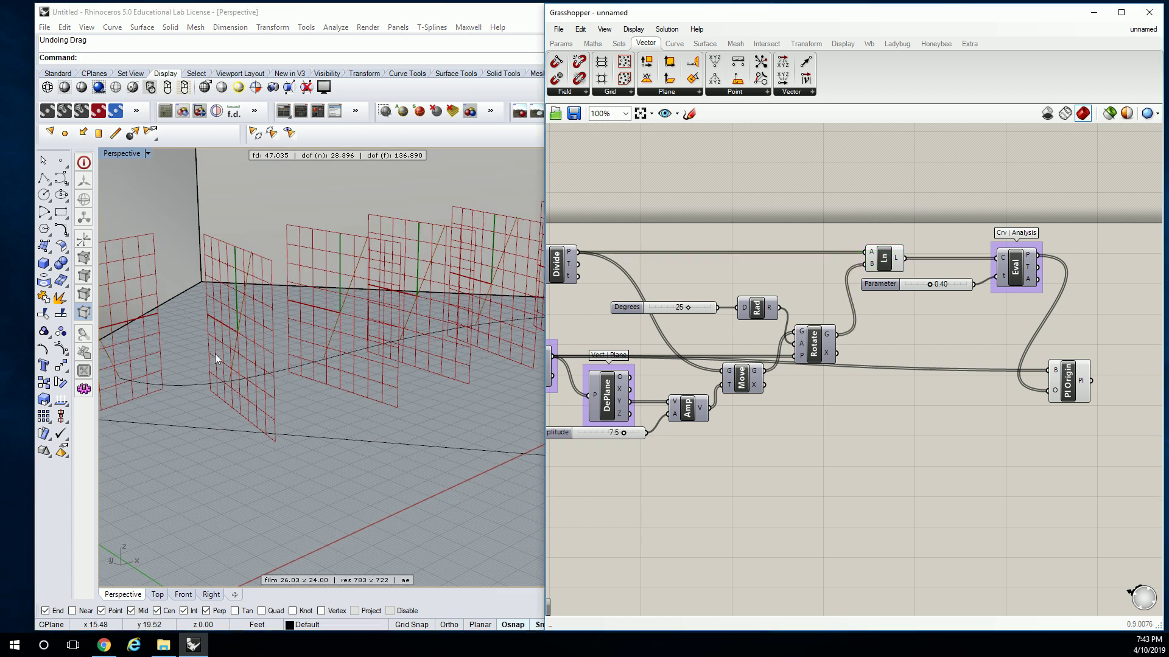
right_click_drag(699, 308, 777, 313)
mouse_move(765, 311)
left_mouse_down()
mouse_move(744, 313)
mouse_move(764, 320)
left_mouse_up()
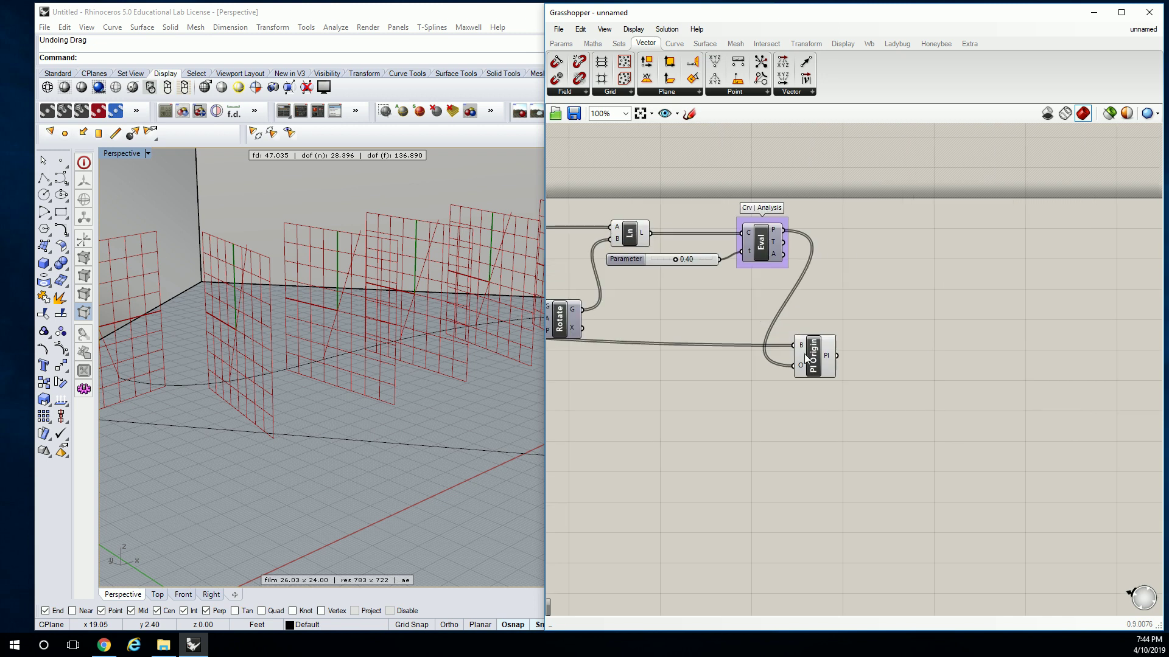
Shift the Move component slightly lower beneath Rotate and highlight the Plane Origin frames in the perspective view
mouse_move(805, 353)
left_mouse_down()
mouse_move(828, 350)
mouse_move(825, 359)
left_mouse_up()
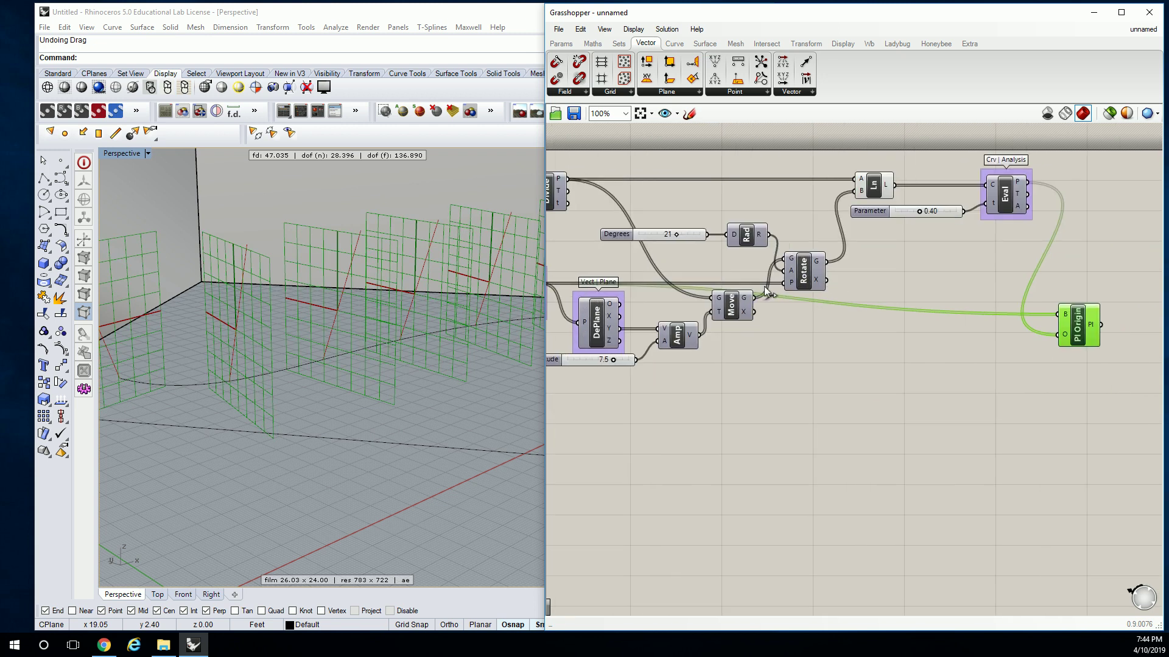
left_click_drag(731, 322, 743, 318)
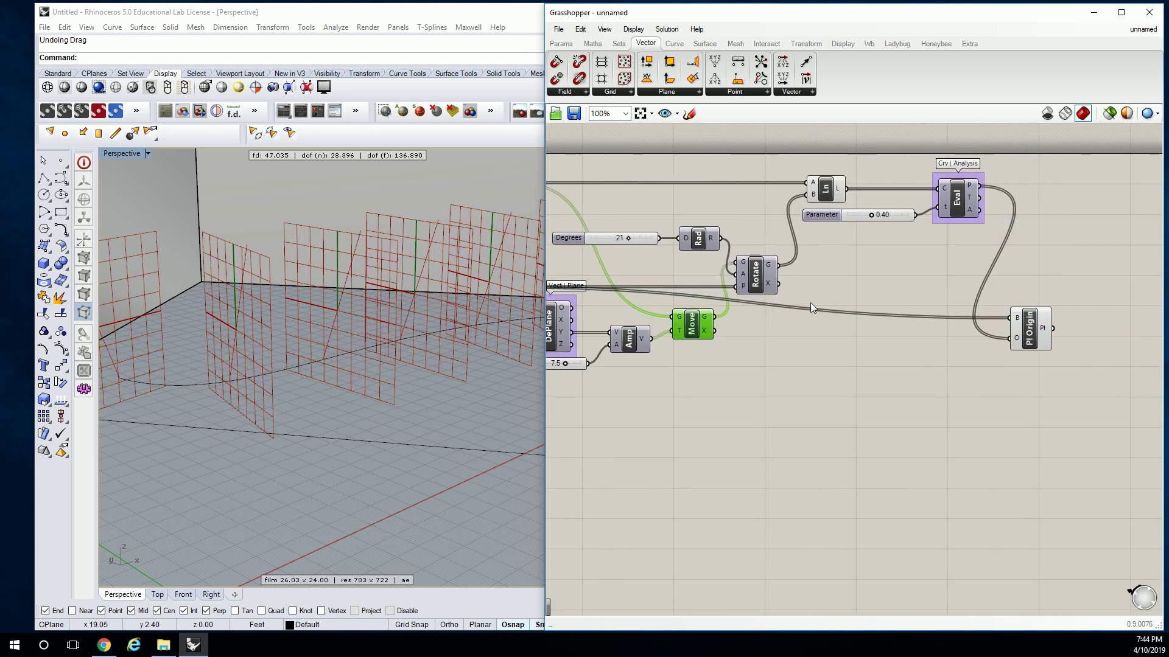
left_click(812, 307)
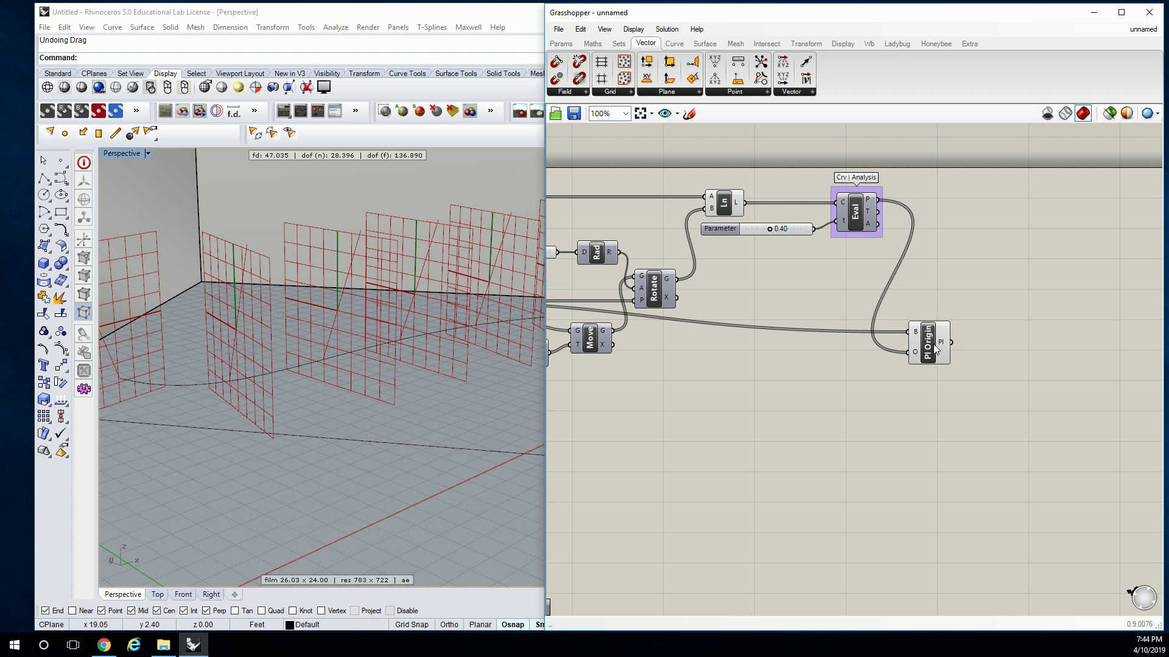
left_click_drag(934, 345, 932, 344)
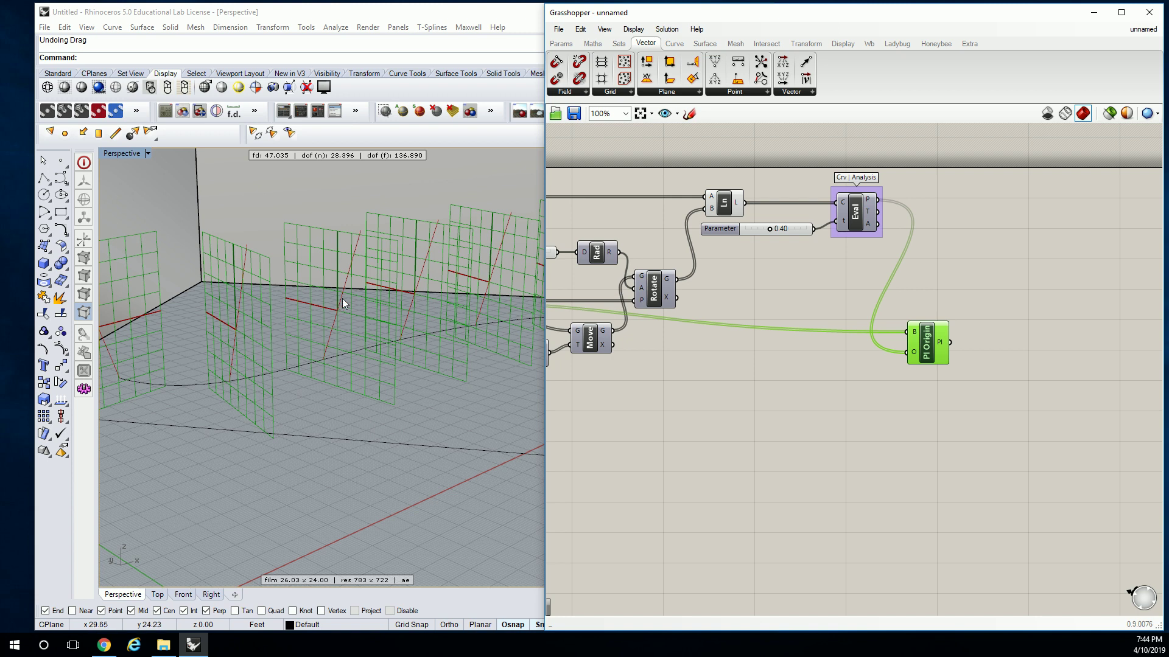
left_click(699, 261)
Turn on the preview of the Evaluate Curve component in the "Crv | Analysis" group
right_click_drag(700, 262, 807, 263)
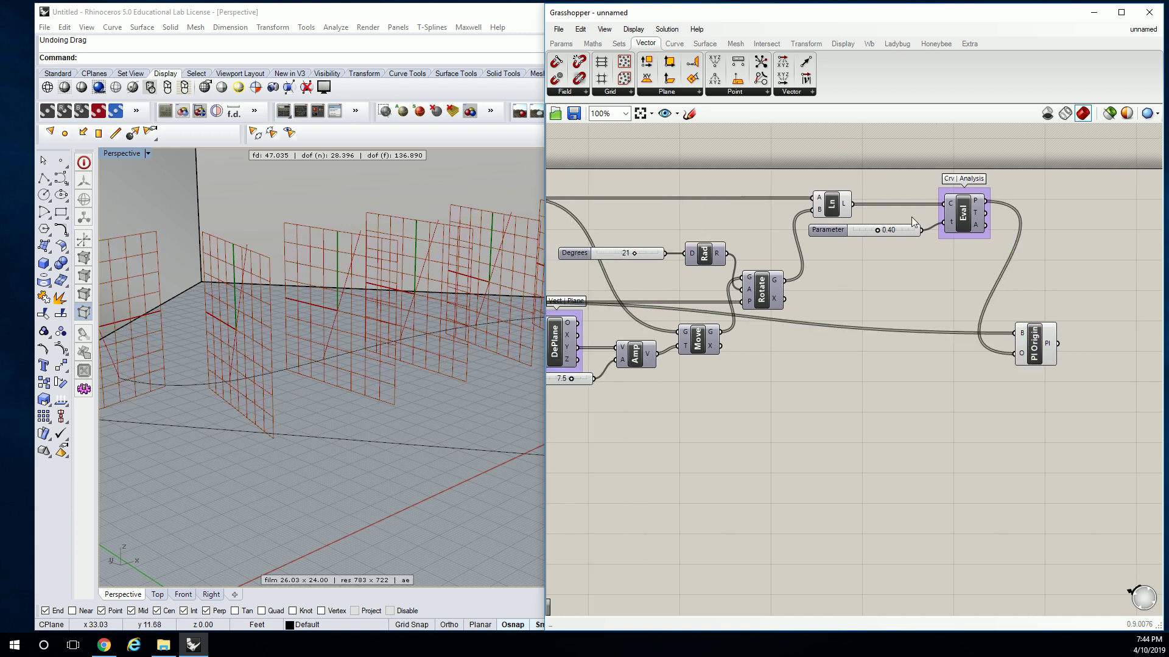
right_click(958, 218)
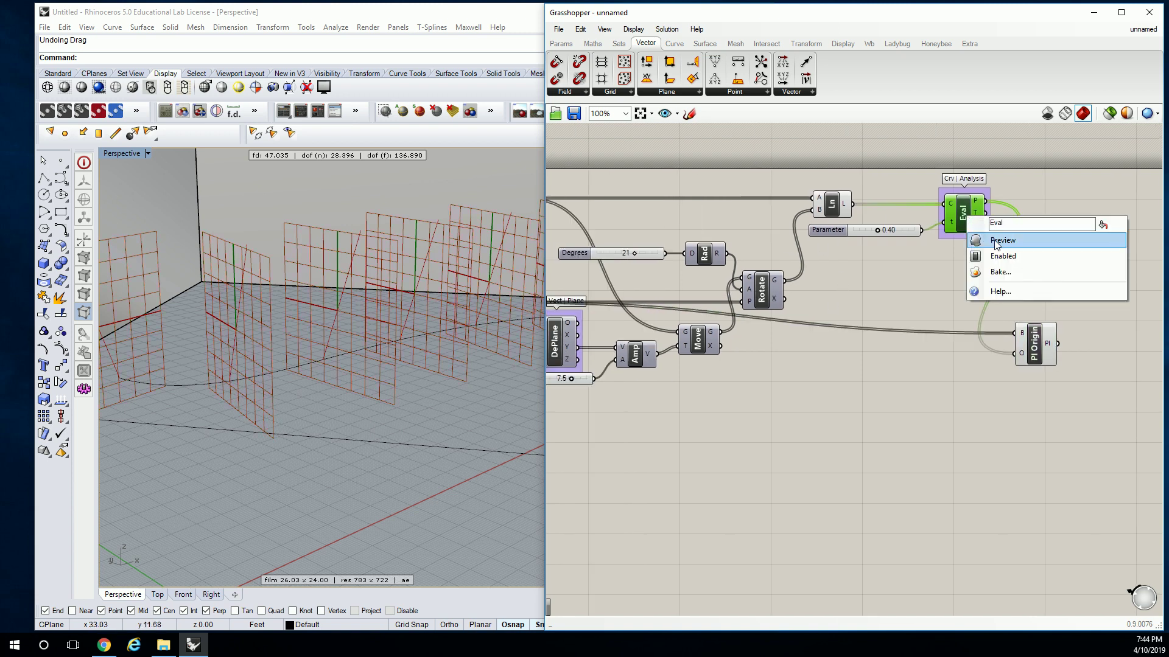
left_click(895, 302)
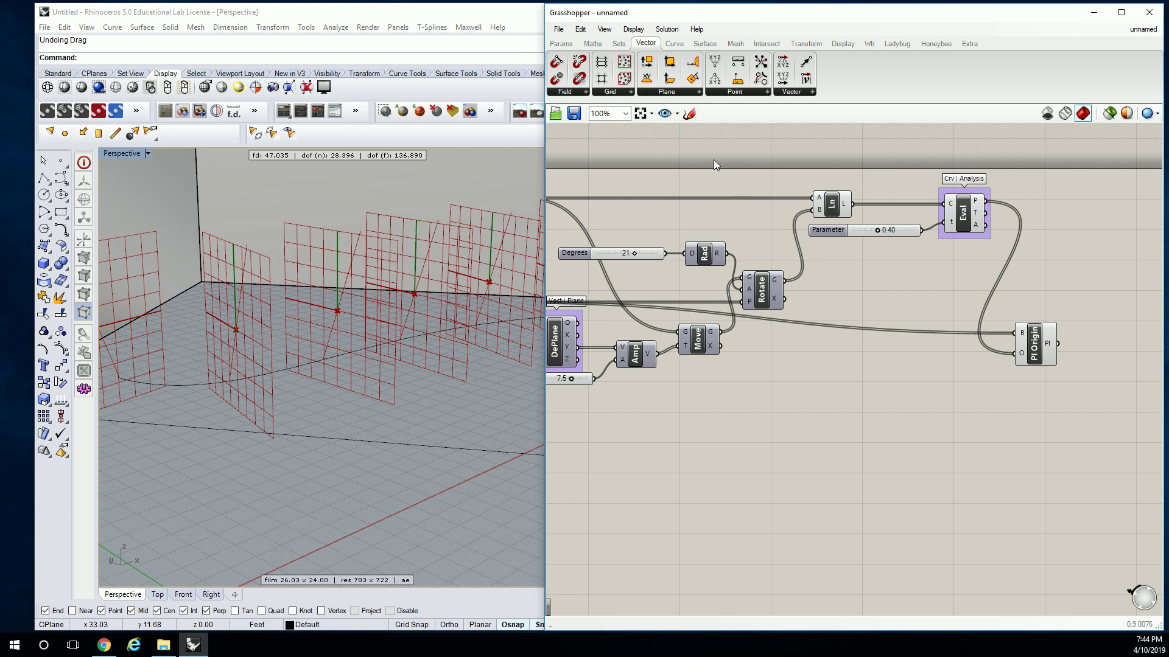
Add a second Move component next to the Plane Origin component's output
right_click_drag(871, 246, 809, 245)
right_click_drag(986, 271, 926, 268)
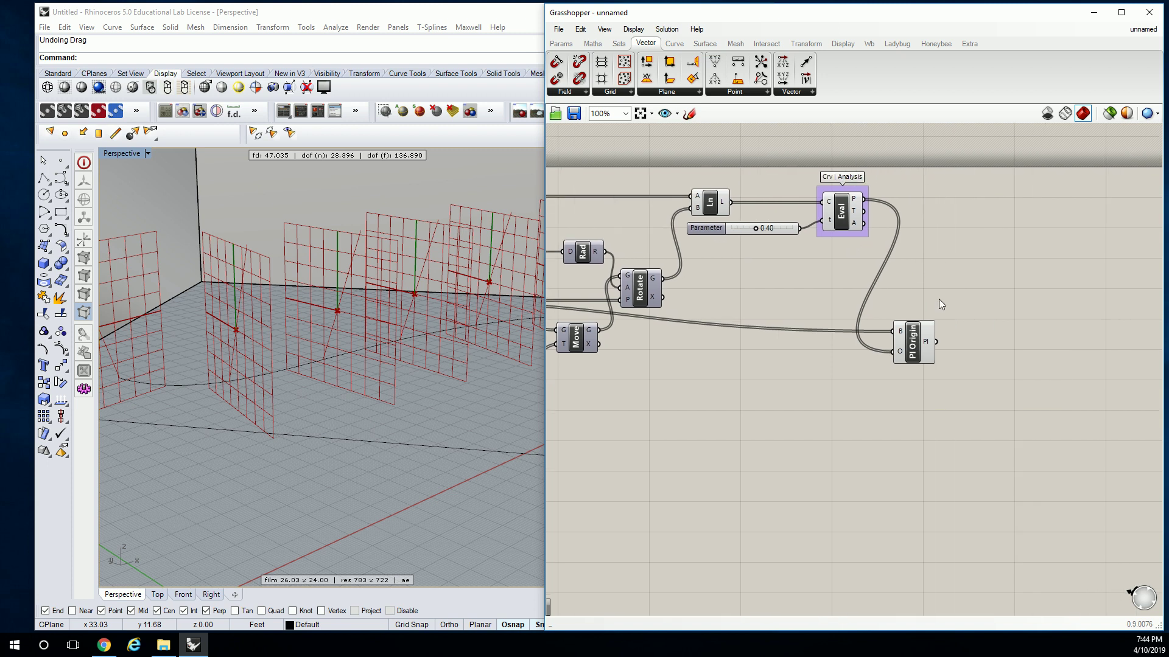
right_click_drag(962, 302, 918, 301)
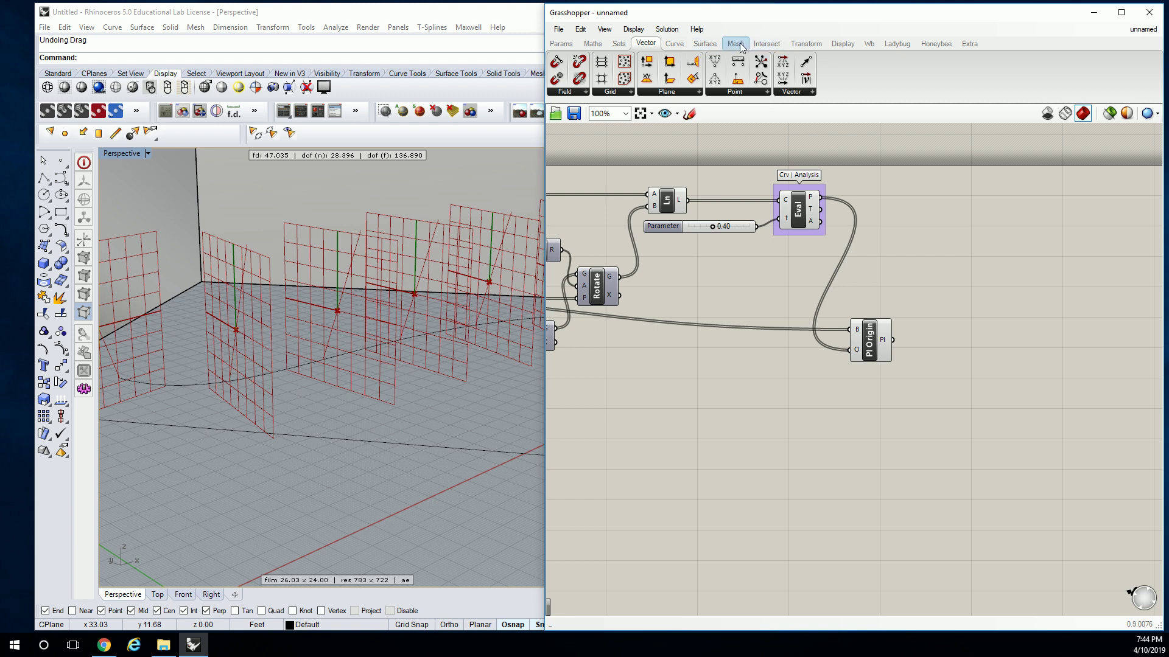
left_click(806, 44)
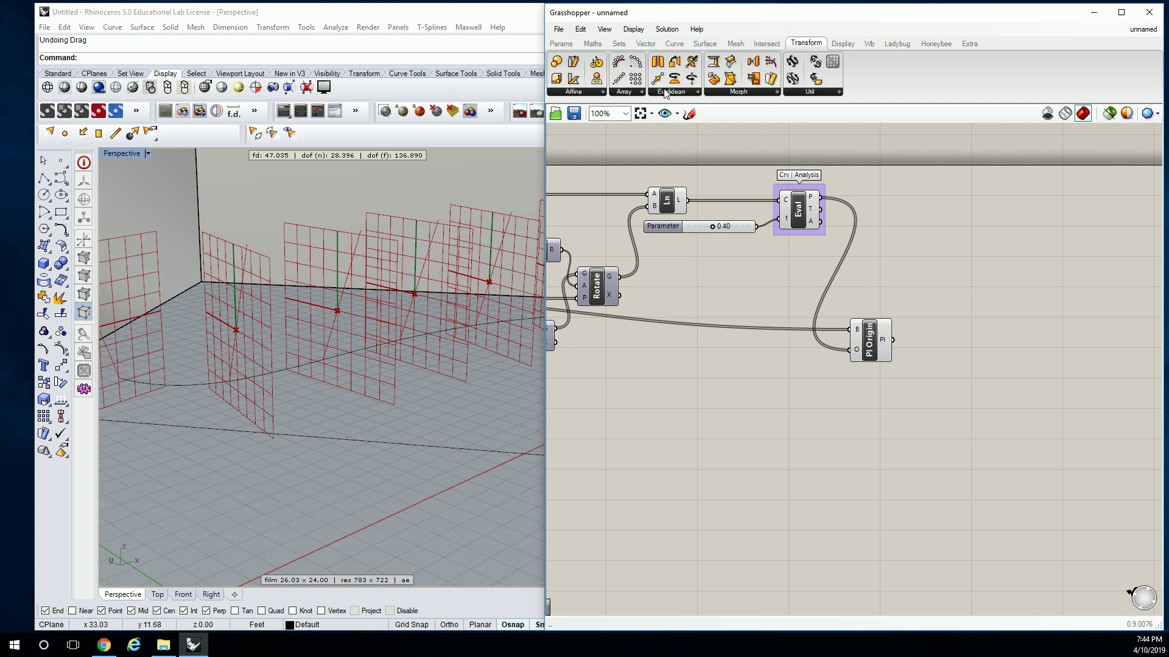
left_click_drag(657, 78, 955, 342)
left_click(896, 331)
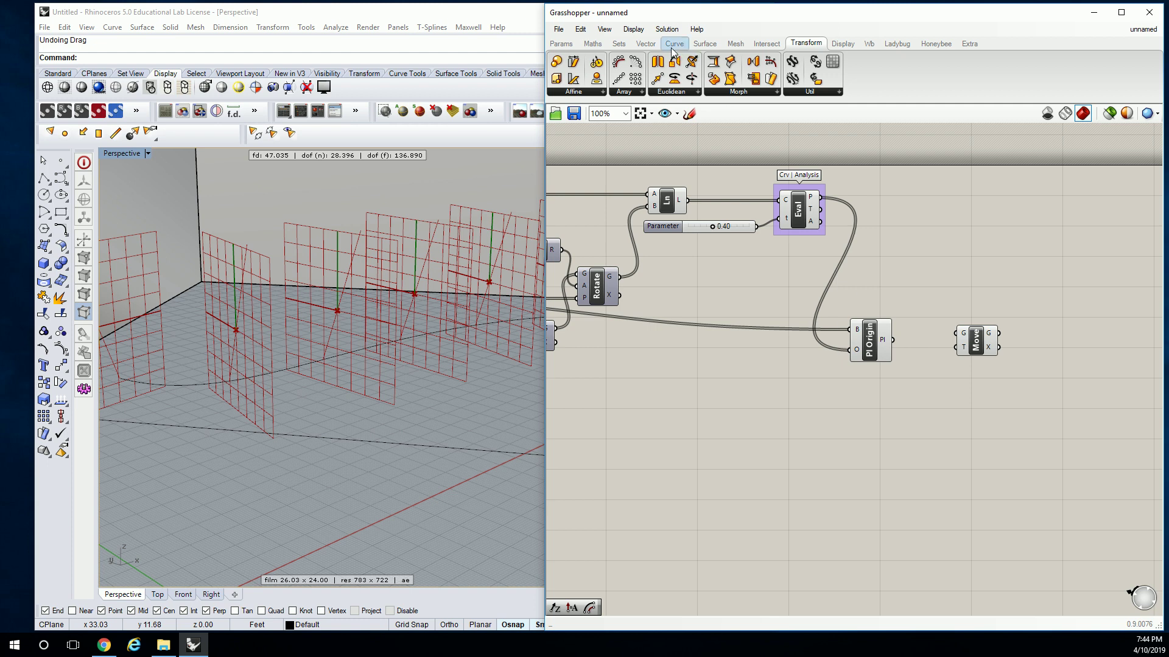
Add a Deconstruct Plane component fed by the Plane Origin output, shifting the second Move component away to make room
left_click(645, 43)
left_click(677, 94)
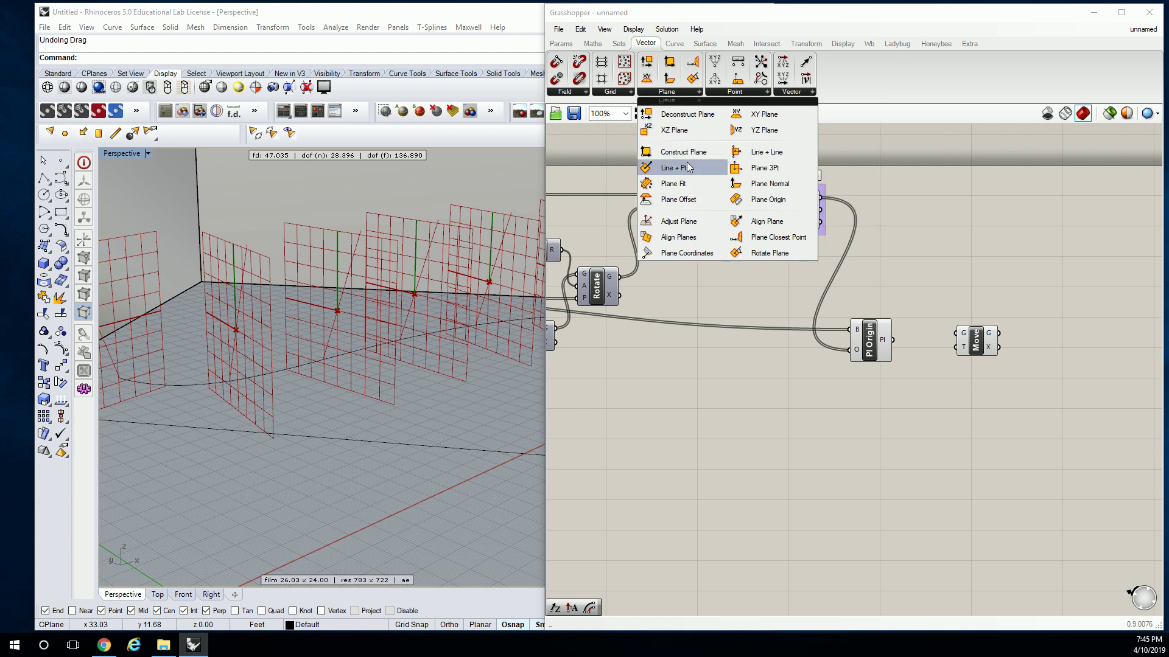
left_click_drag(685, 114, 925, 371)
left_click_drag(977, 341, 1032, 338)
left_click(936, 358)
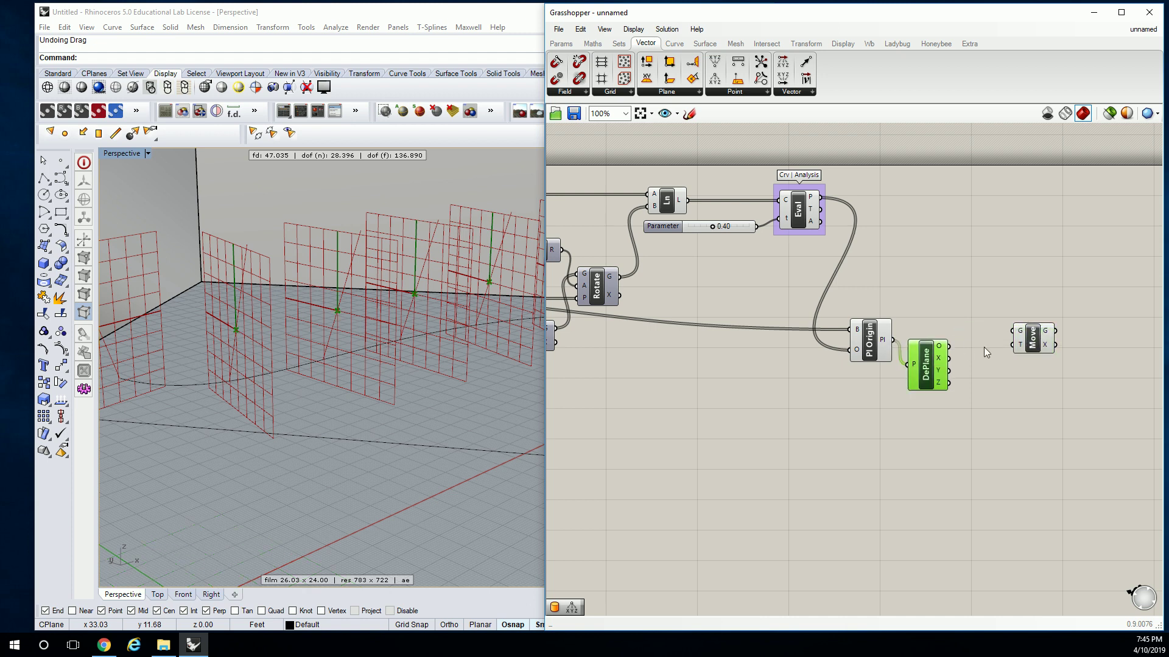
Add an Amplitude component between Deconstruct Plane and the second Move, spacing the components apart
double_click(983, 348)
type("amp")
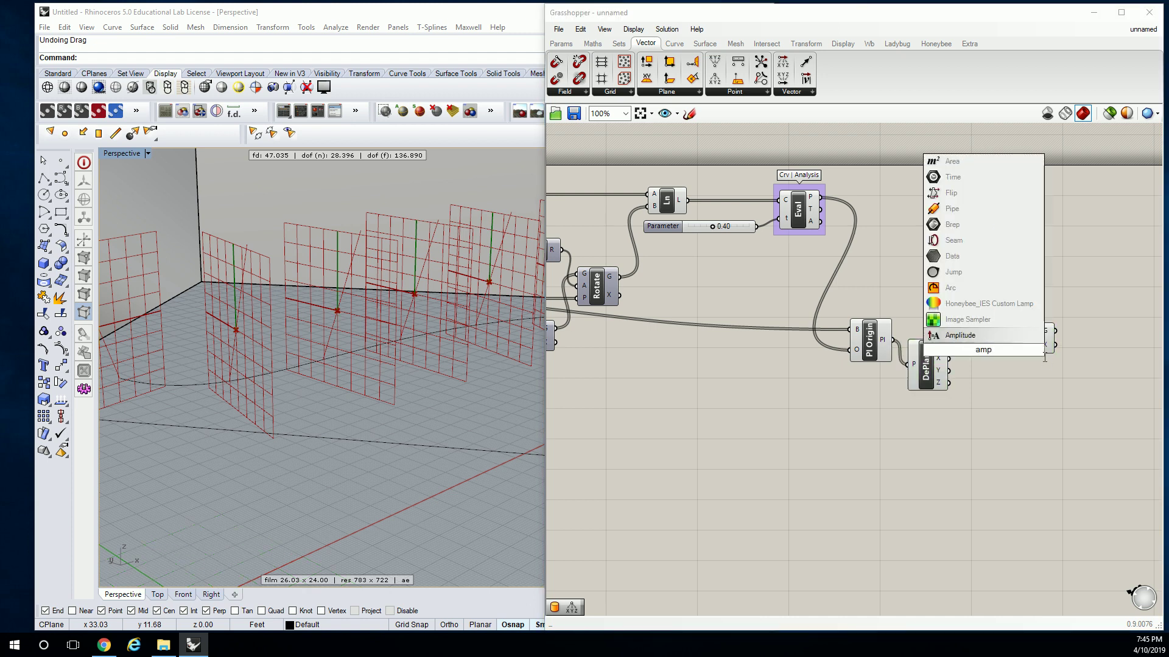
key("Return")
scroll(1035, 350, "up", 3)
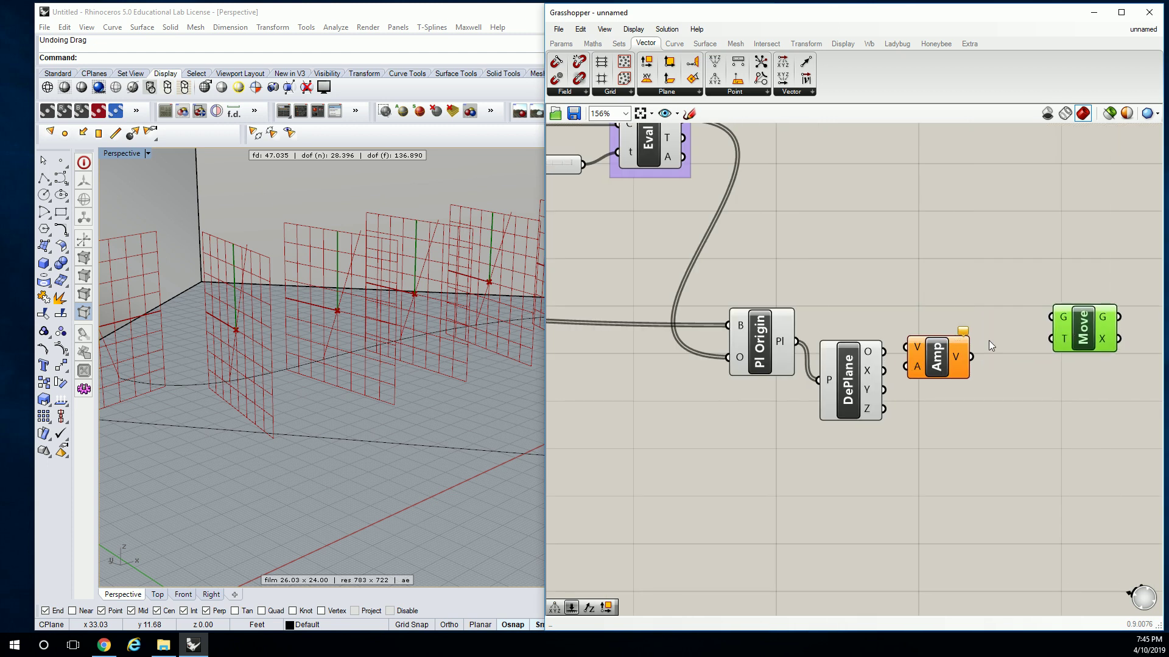
left_click_drag(931, 359, 994, 369)
left_click_drag(848, 374, 869, 393)
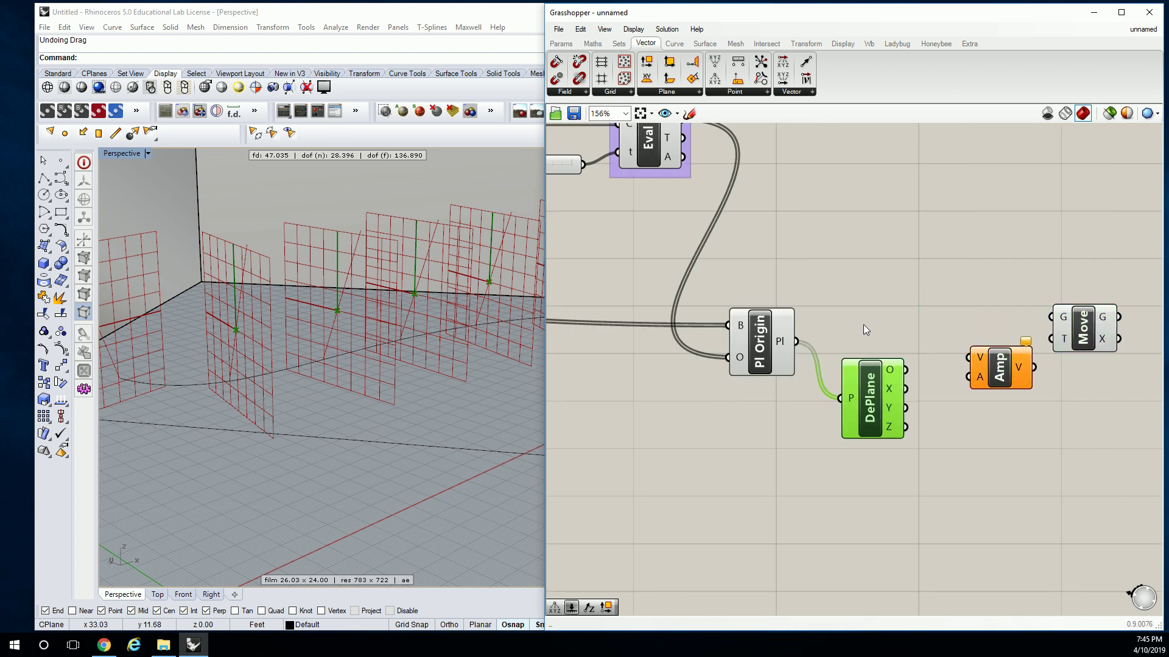
Connect the Evaluate Curve points output to the second Move component's geometry input
scroll(863, 323, "down", 2)
left_click(828, 308)
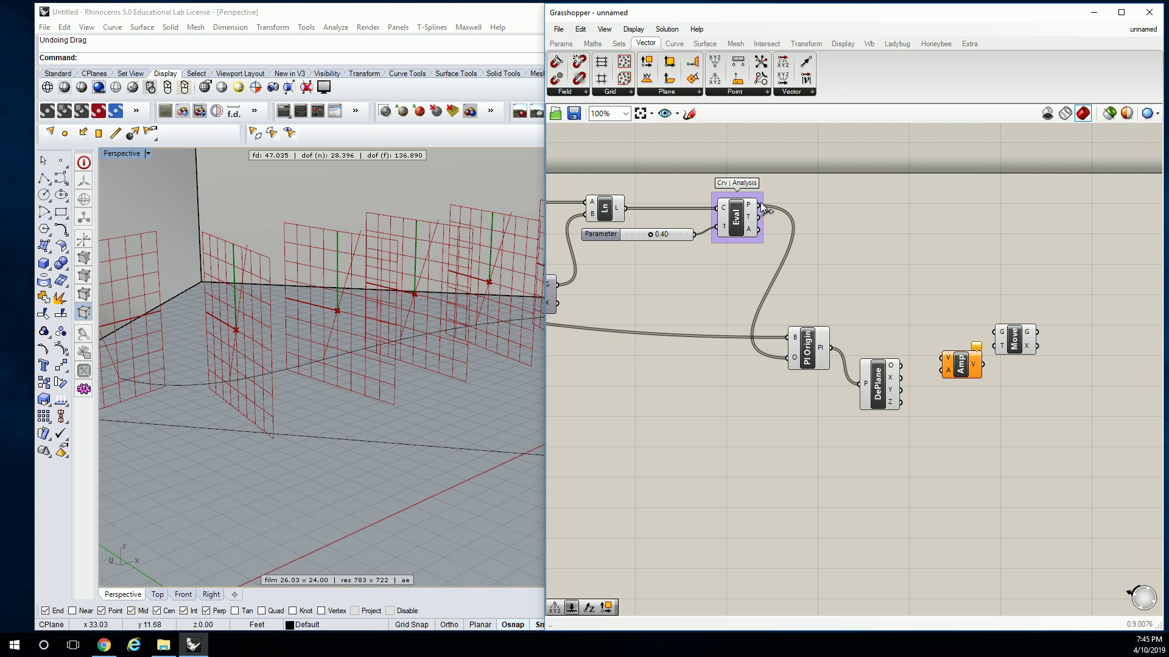
left_click_drag(759, 206, 996, 332)
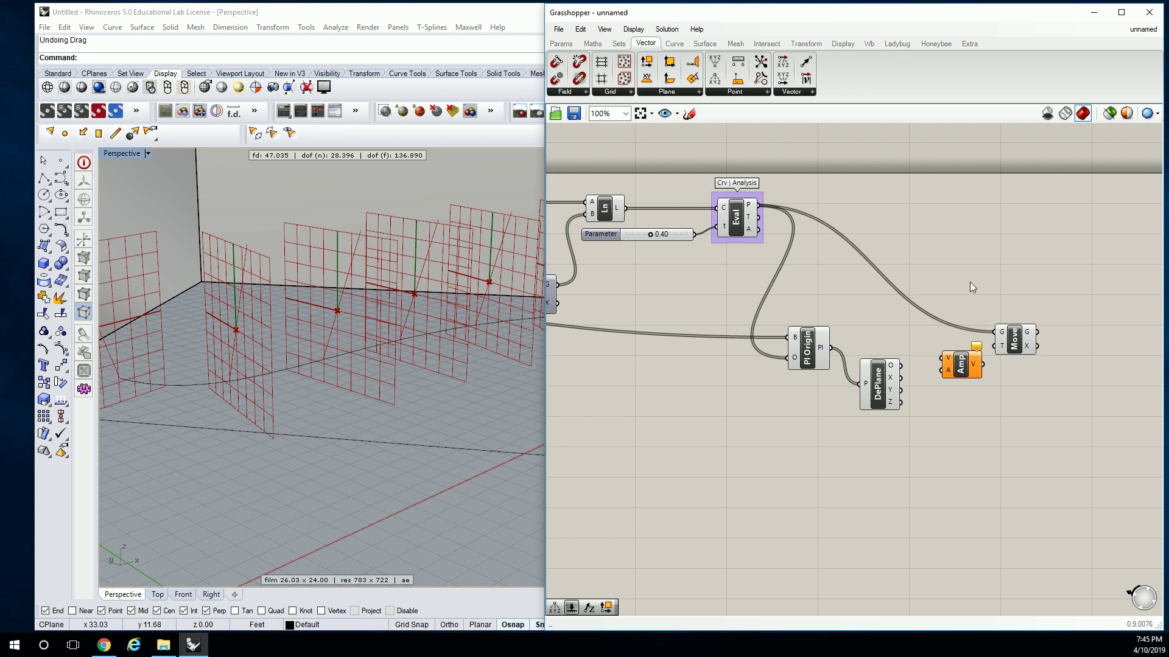
scroll(476, 269, "down", 5)
scroll(477, 239, "up", 5)
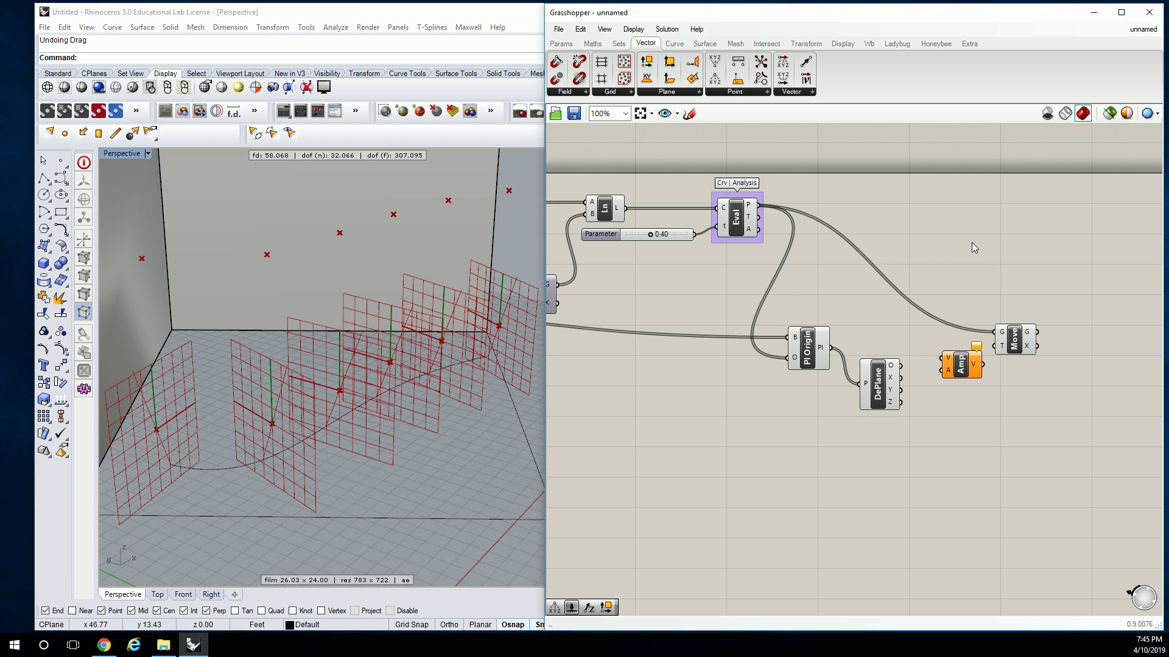
Align Deconstruct Plane with Plane Origin and wire its X output through Amplitude into the second Move's motion input
left_click_drag(884, 388, 883, 348)
right_click_drag(393, 350, 367, 325)
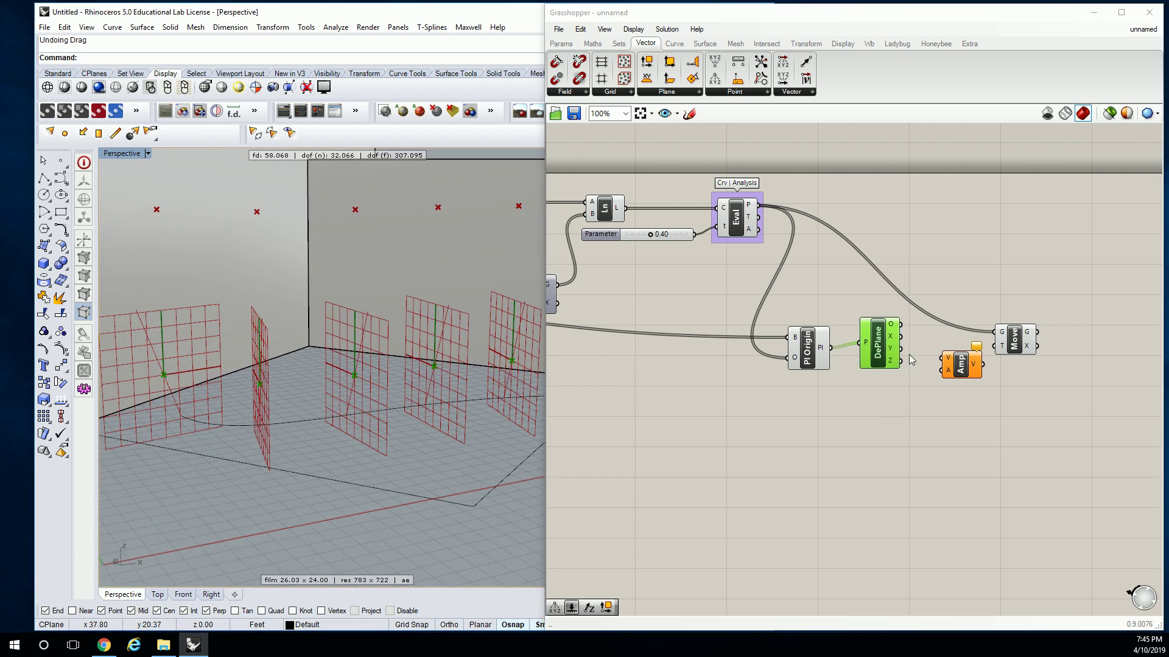
left_click(940, 397)
left_click_drag(901, 337, 996, 347)
Add a 0 to 10.0 number slider, connect it to the new Amplitude component's A input, and set it to 5.0
double_click(828, 401)
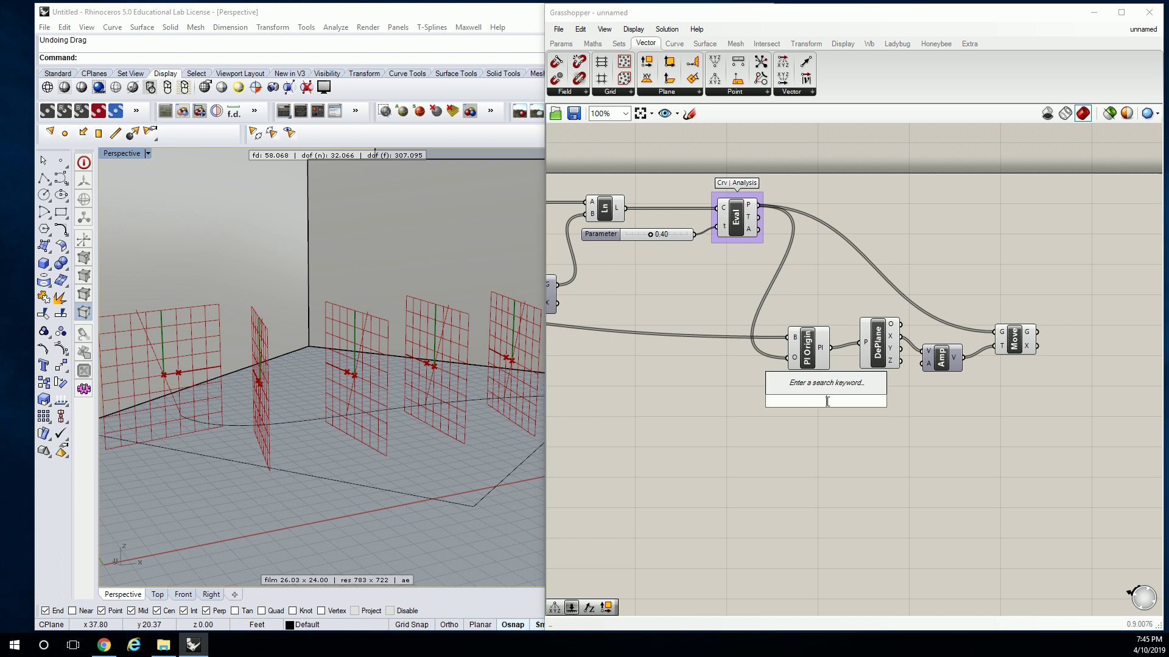
type("0<10.0")
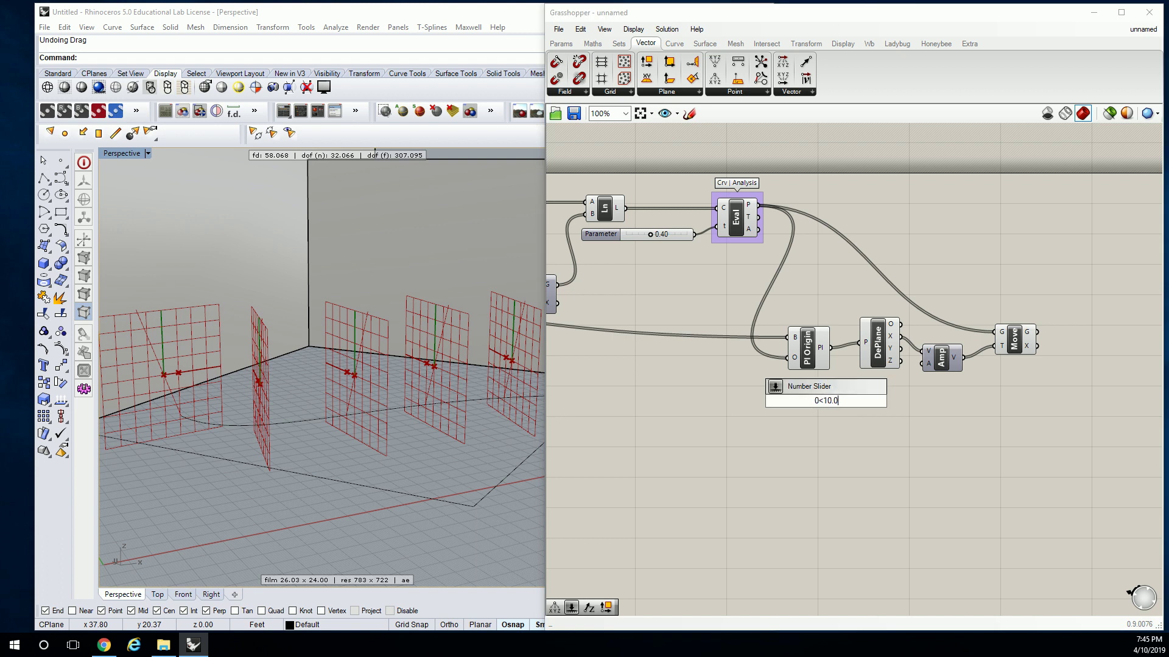
key("Return")
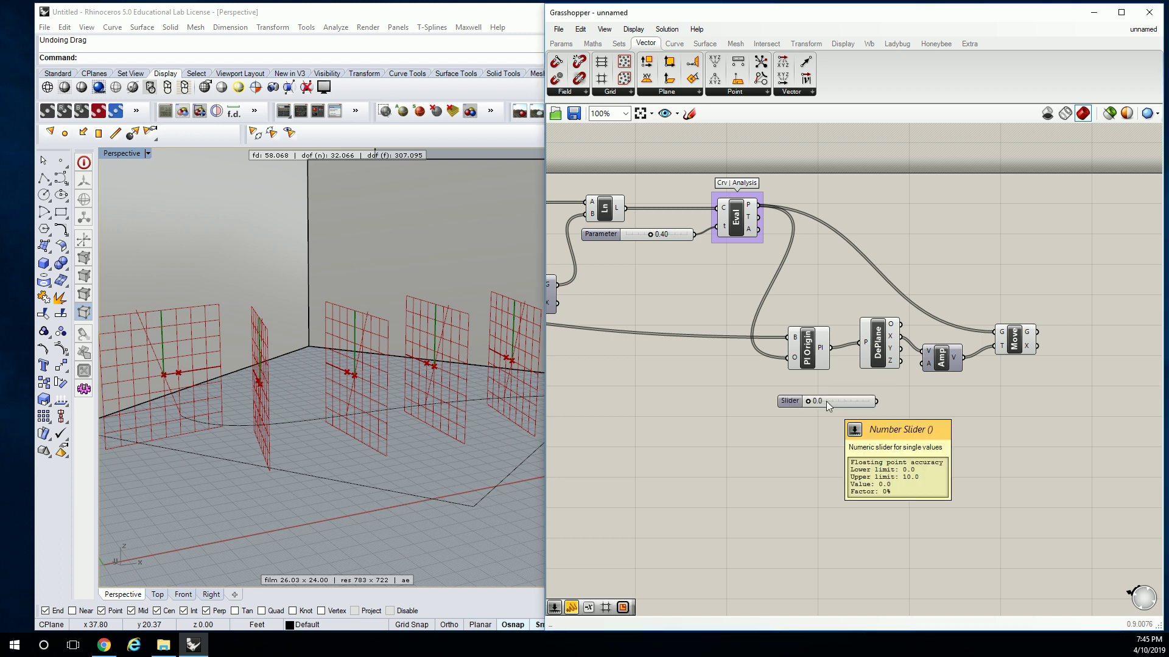
left_click_drag(914, 374, 921, 364)
right_click_drag(487, 365, 550, 371)
left_click_drag(824, 402, 854, 404)
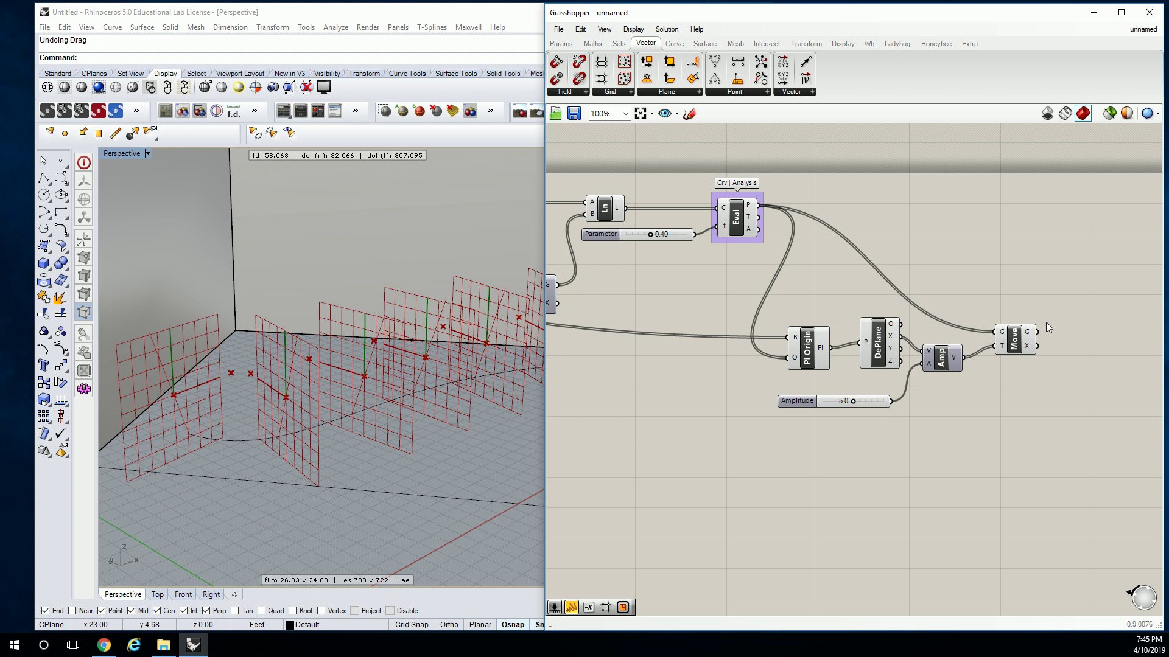
Group the Plane Origin, Deconstruct Plane, Amplitude, second Move and Amplitude slider components
left_click_drag(1060, 298, 747, 429)
key("ctrl+g")
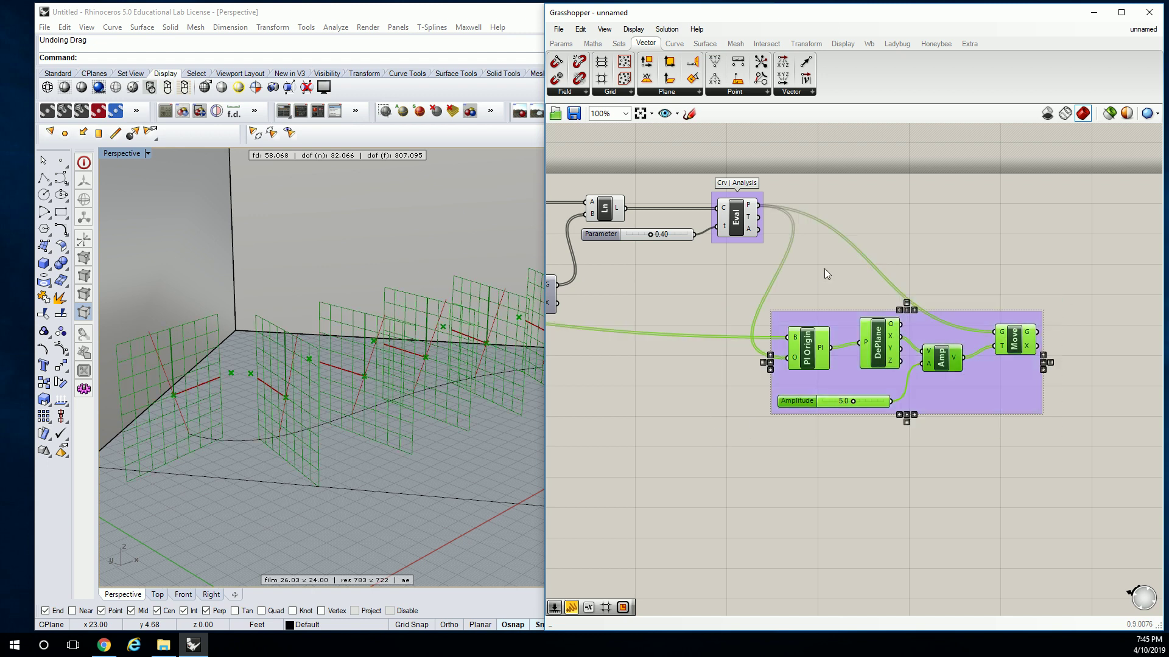
left_click(940, 244)
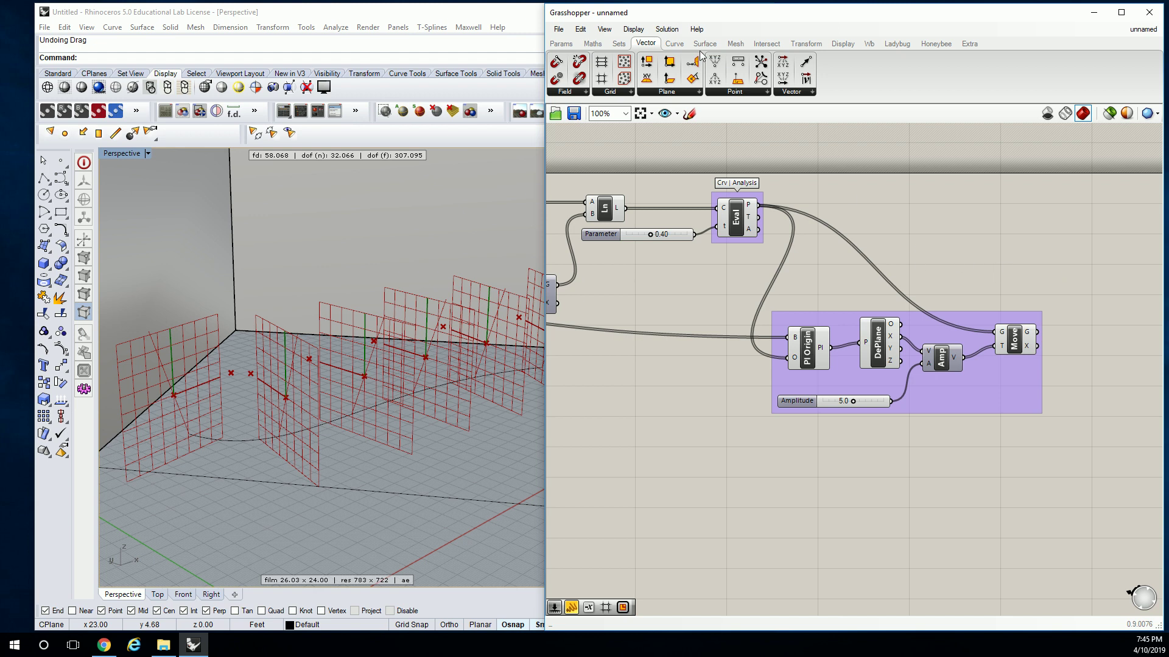
Add a Line component from the Evaluate Curve points to the second Move component's geometry output
left_click(675, 46)
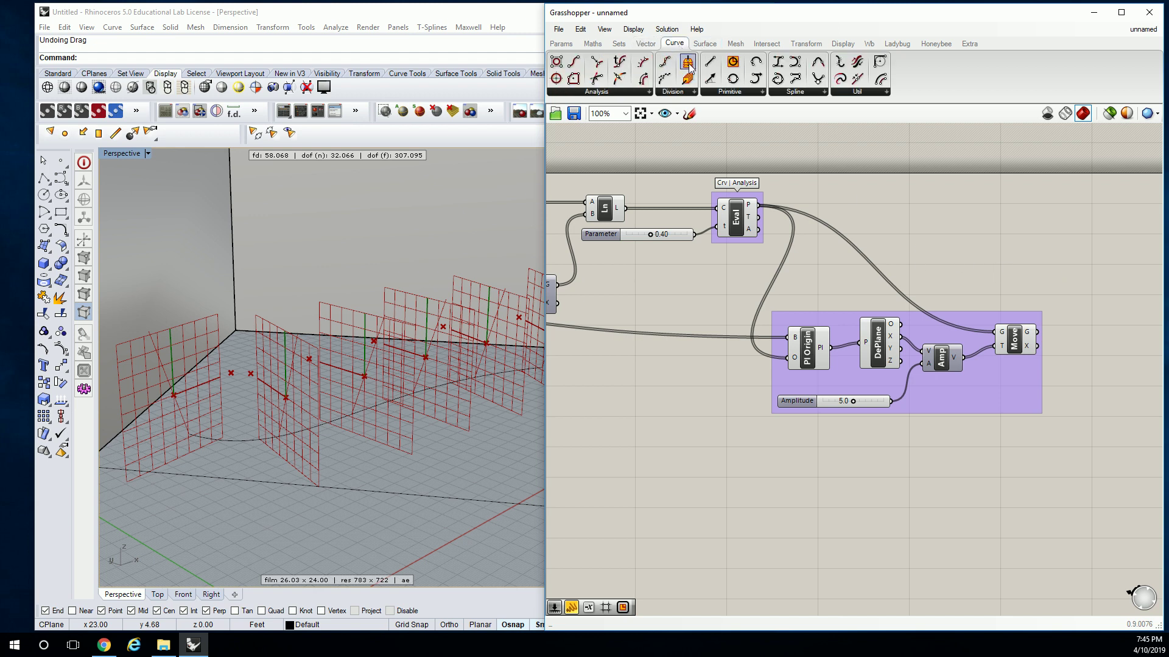
left_click_drag(796, 82, 1057, 150)
left_click_drag(1097, 246, 1096, 247)
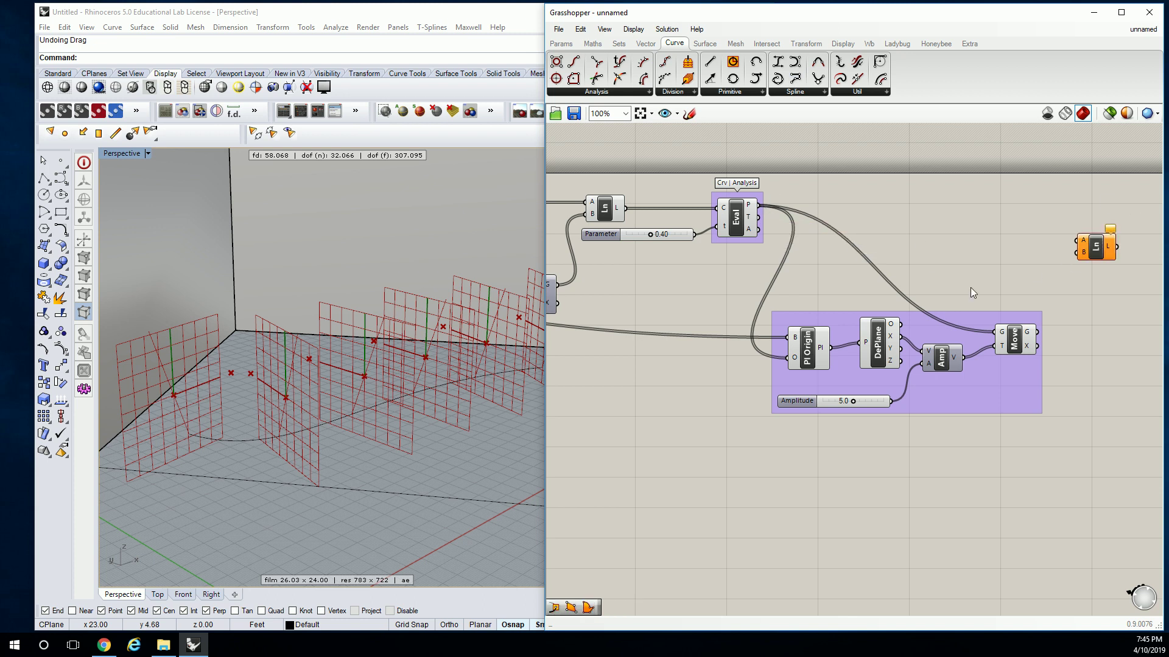
left_click_drag(759, 206, 1076, 240)
left_click_drag(1038, 332, 1079, 252)
Turn off the preview of the Evaluate Curve component and the newly grouped plane and move components
right_click_drag(859, 279, 801, 277)
left_click_drag(977, 168, 632, 420)
middle_click(700, 242)
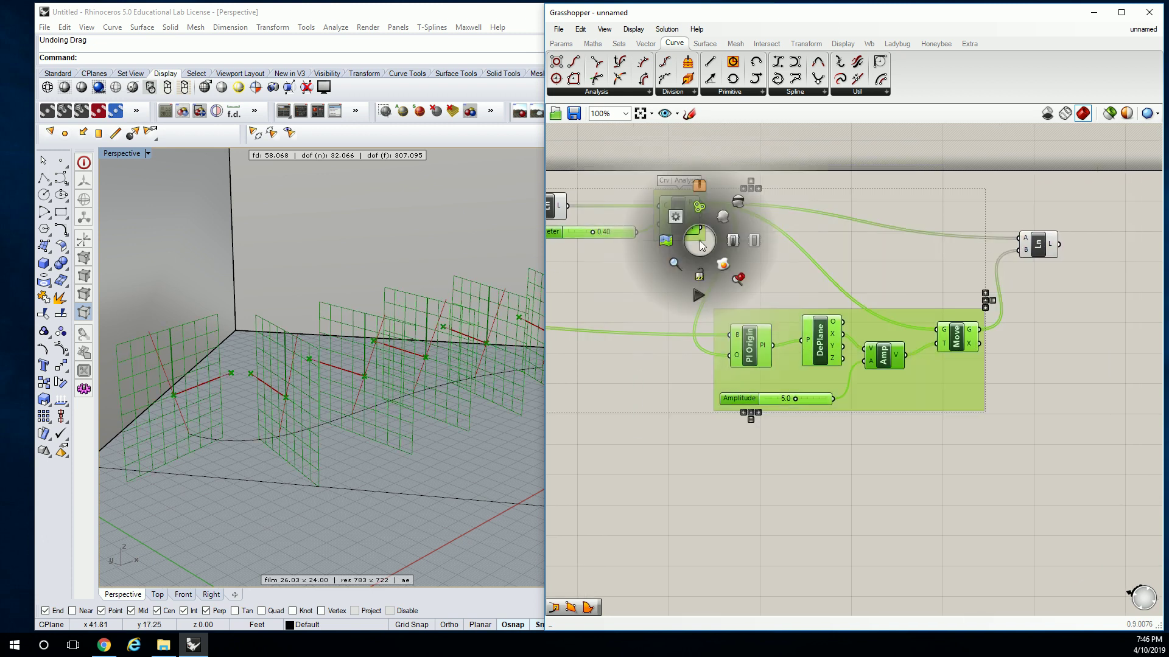
left_click(722, 216)
right_click_drag(438, 350, 481, 339)
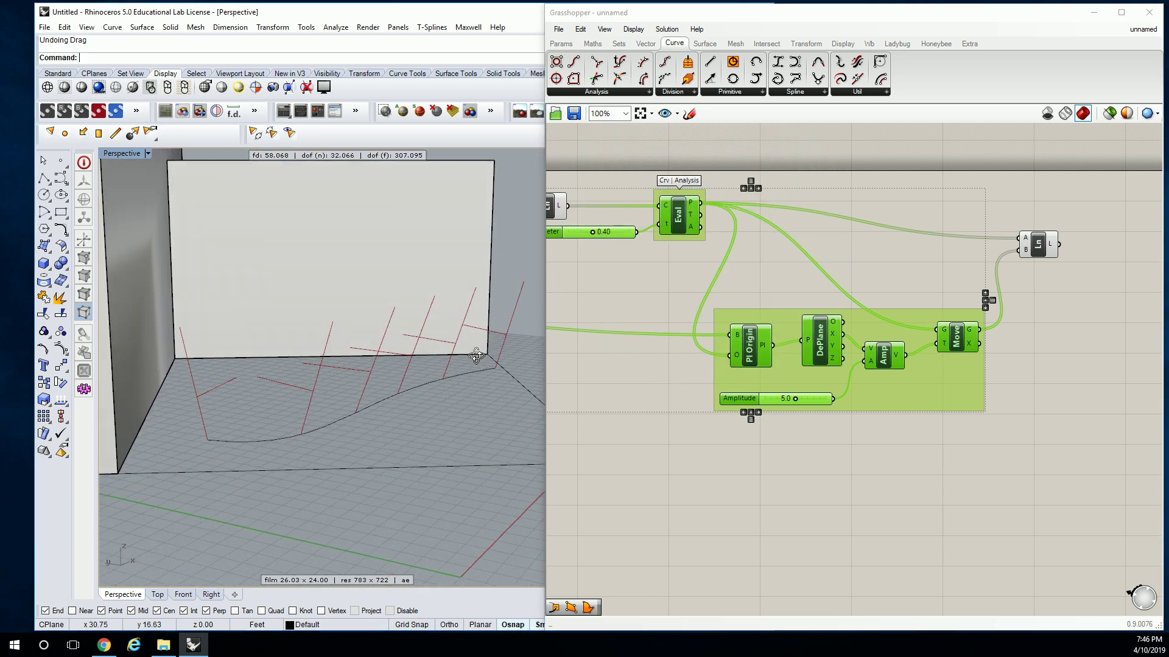
Set the Degrees slider feeding the first Rotate component to 28
left_click(861, 280)
right_click_drag(861, 280, 952, 280)
right_click_drag(698, 255, 892, 254)
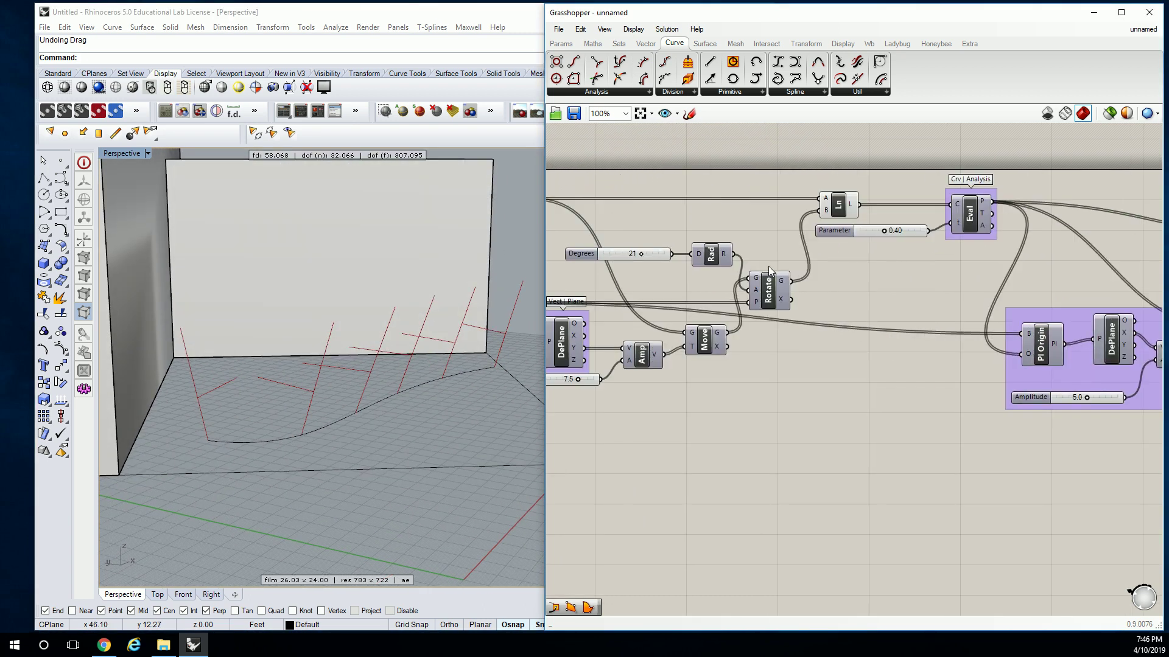
mouse_move(641, 255)
left_mouse_down()
mouse_move(632, 256)
mouse_move(652, 257)
mouse_move(631, 262)
mouse_move(645, 264)
left_mouse_up()
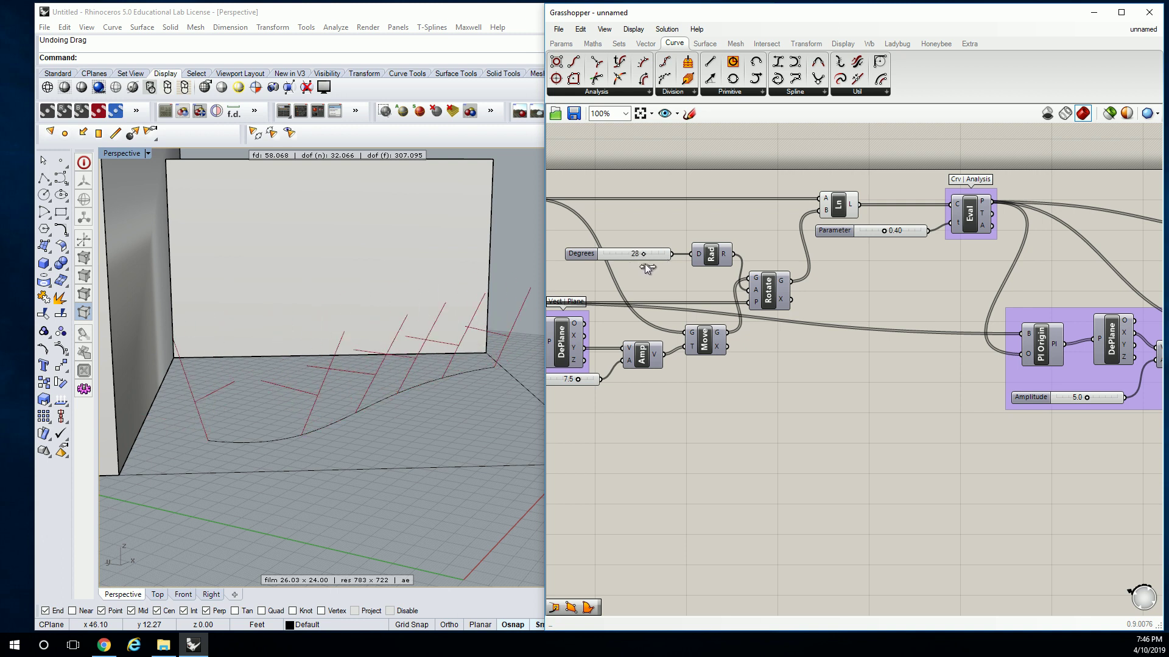
Set the Amplitude slider in the plane and move group to 4.0
right_click_drag(887, 315, 736, 313)
mouse_move(937, 397)
left_mouse_down()
mouse_move(918, 400)
mouse_move(929, 399)
left_mouse_up()
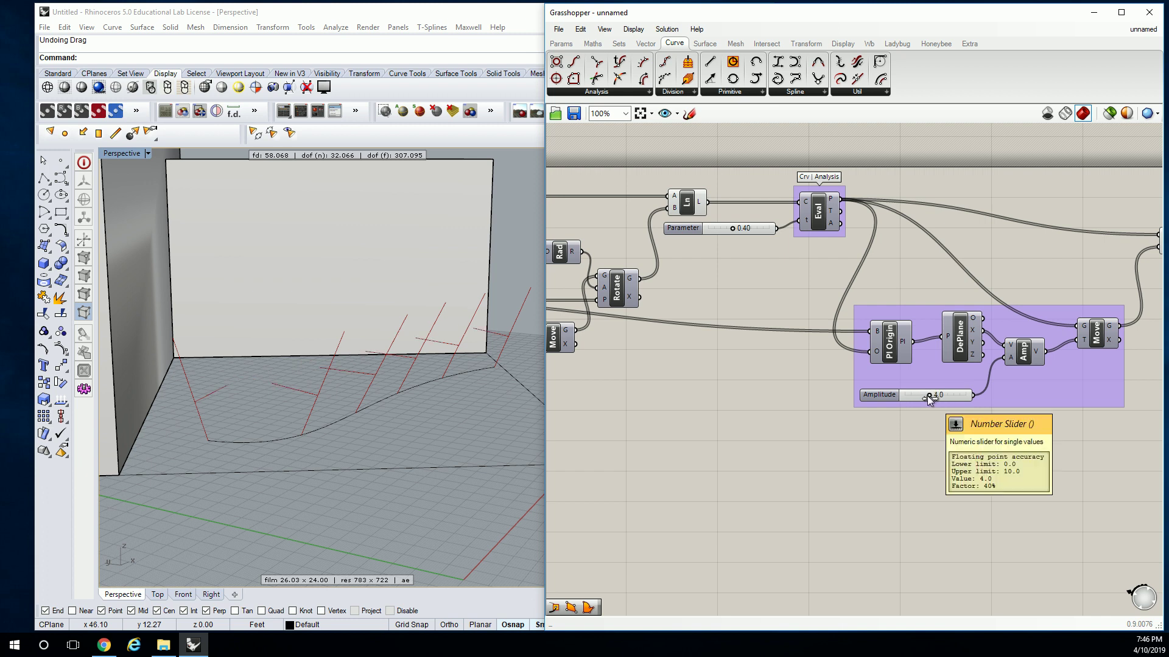
right_click_drag(991, 271, 971, 277)
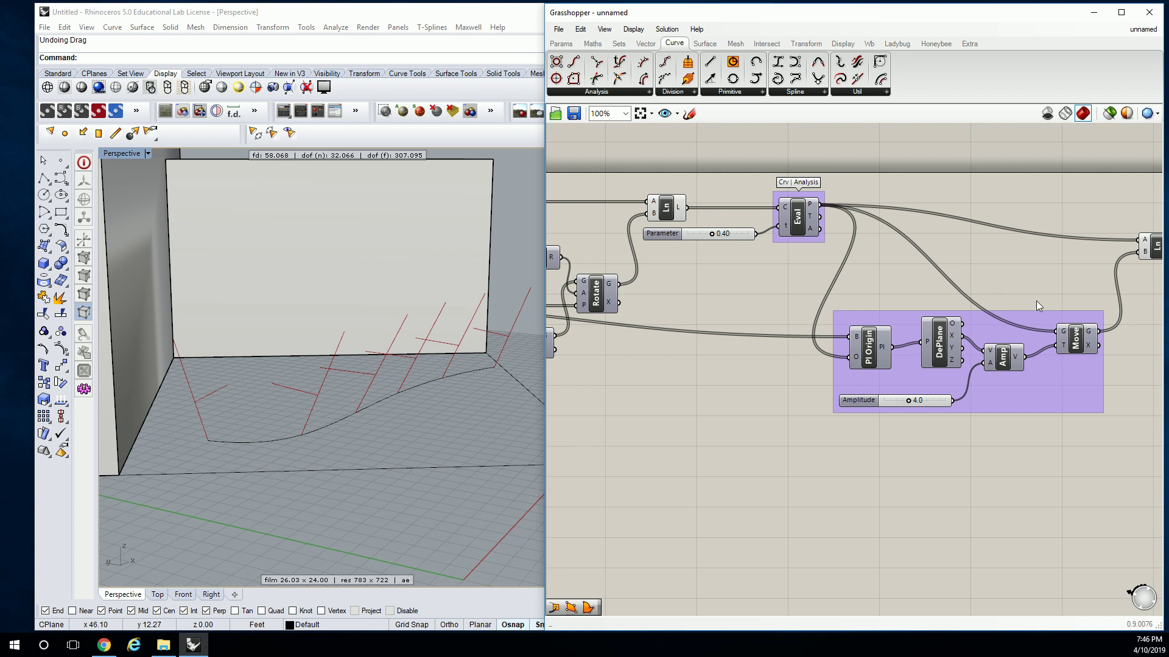
Add a second Rotate component and place it beneath the last Line component, with both set apart from the Move group
right_click_drag(1036, 301, 908, 294)
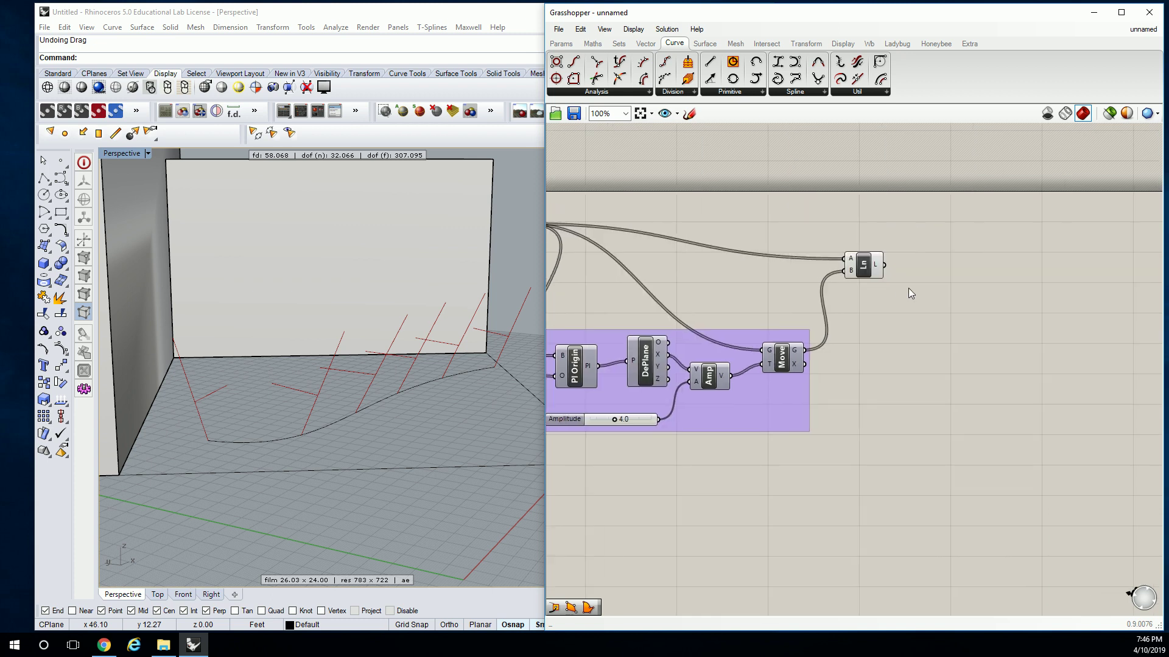
left_click(767, 43)
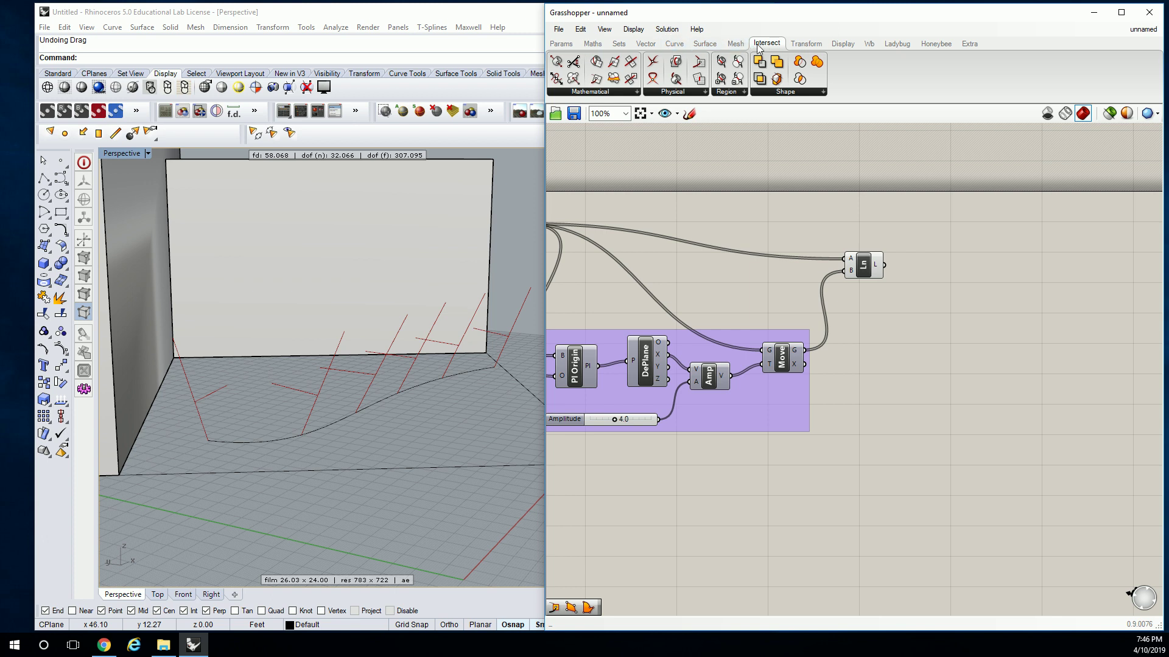
left_click(806, 43)
left_click(680, 94)
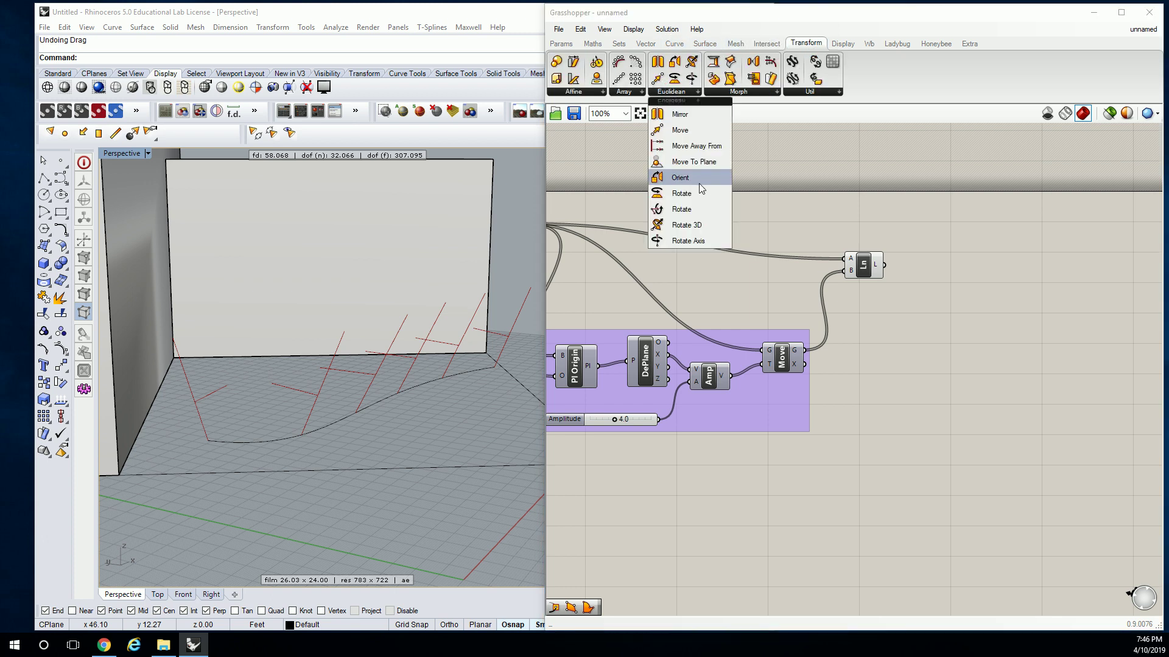
left_click_drag(693, 195, 986, 293)
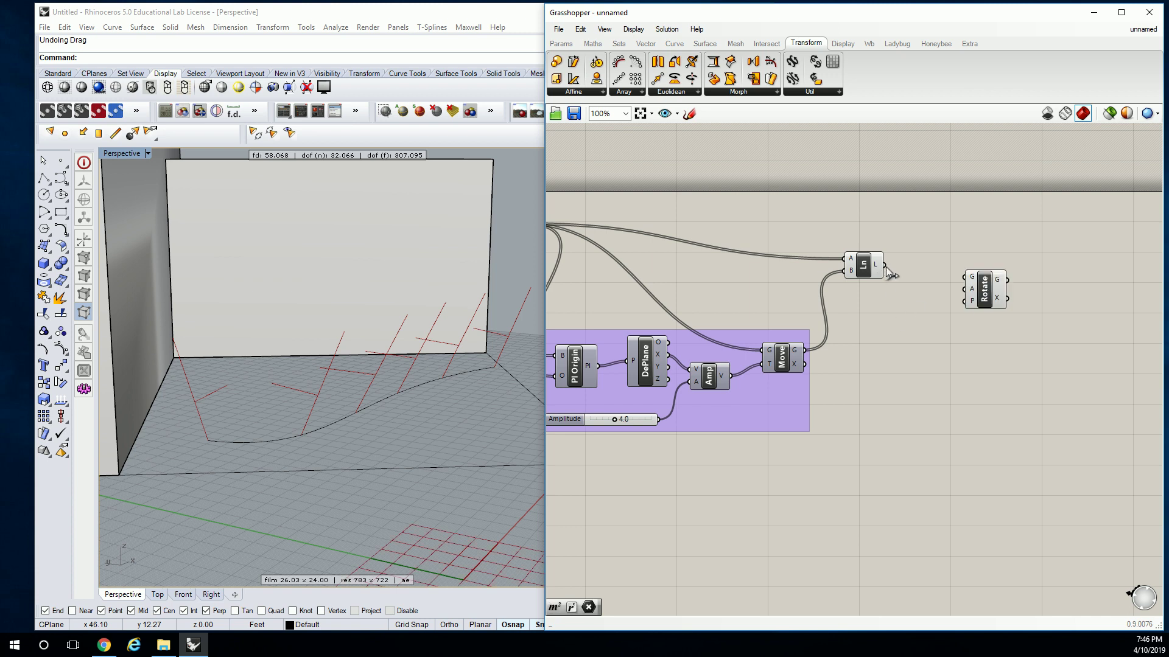
right_click_drag(882, 271, 948, 241)
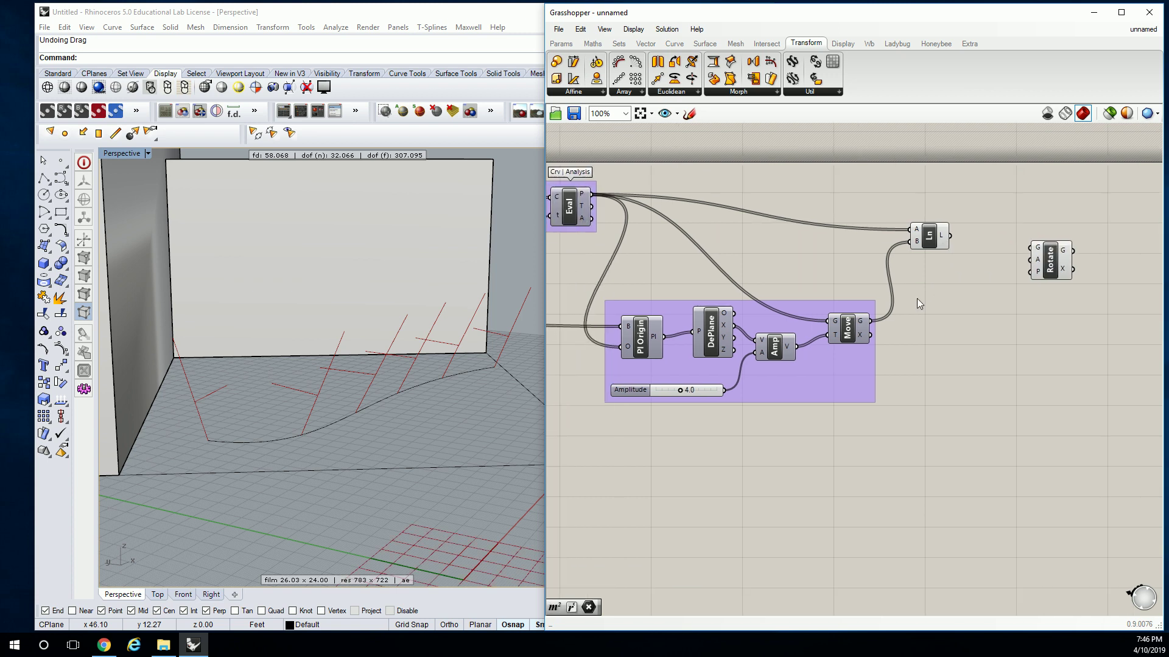
left_click(851, 323)
left_click_drag(934, 239, 989, 243)
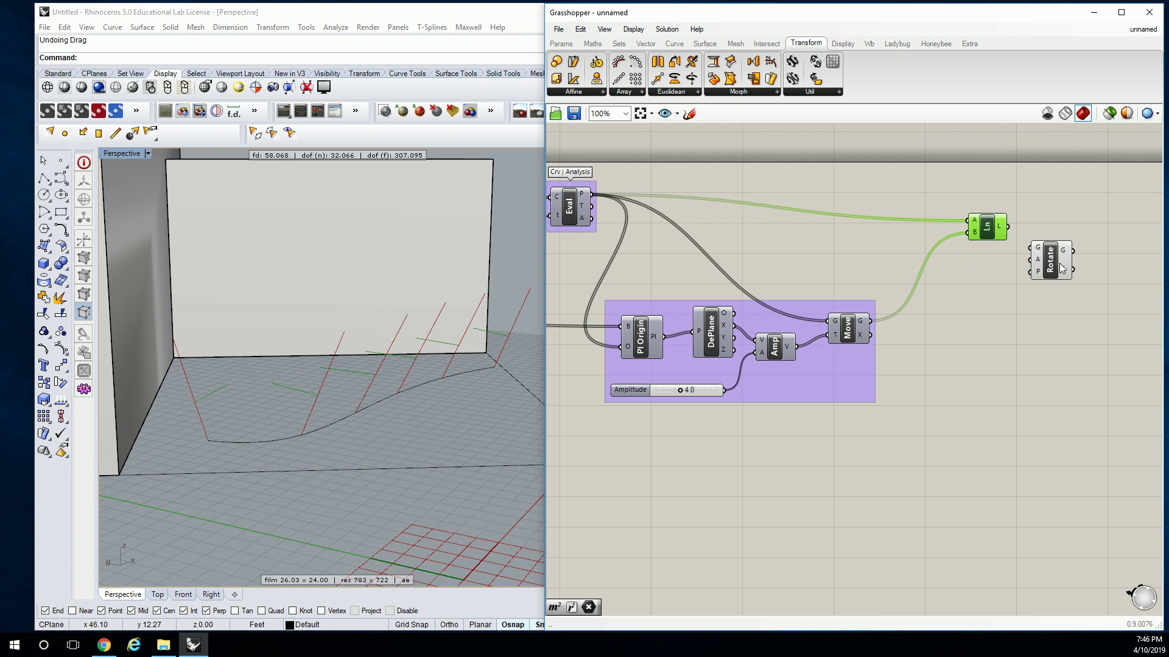
left_click_drag(1061, 268, 988, 296)
Connect the second Move's geometry output to the new Rotate's geometry input and the Plane Origin output to its plane input
left_click_drag(871, 325, 979, 291)
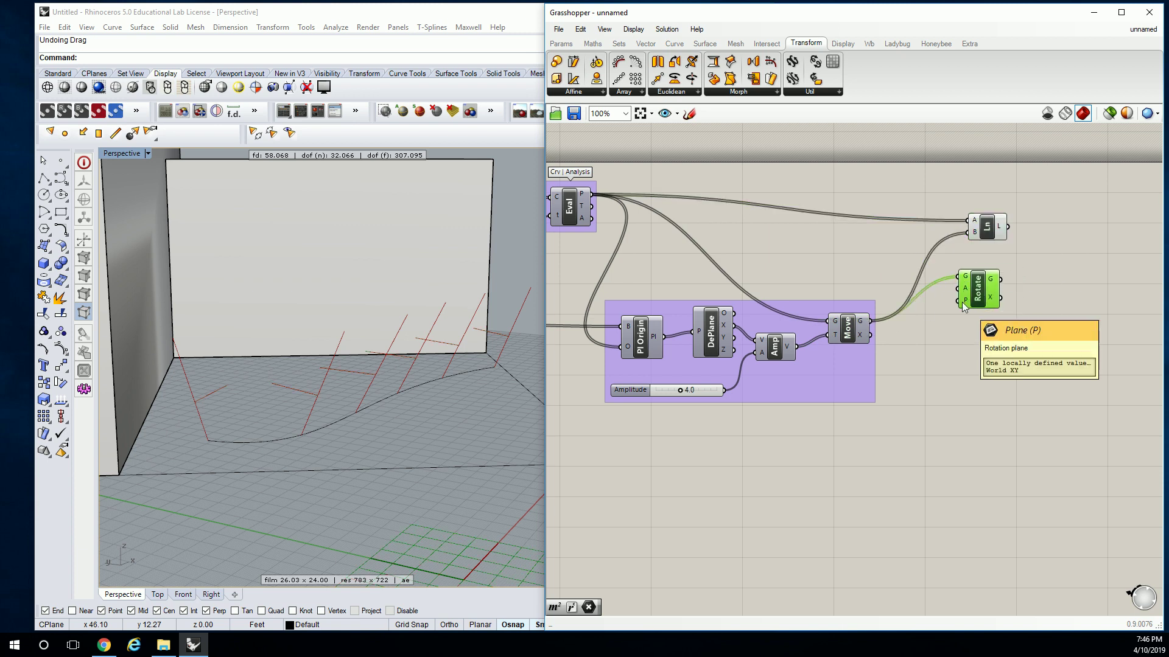
left_click_drag(962, 302, 704, 357)
left_click(899, 271)
Add a Radians component and connect its output to the second Rotate component's angle input
right_click_drag(928, 281, 878, 278)
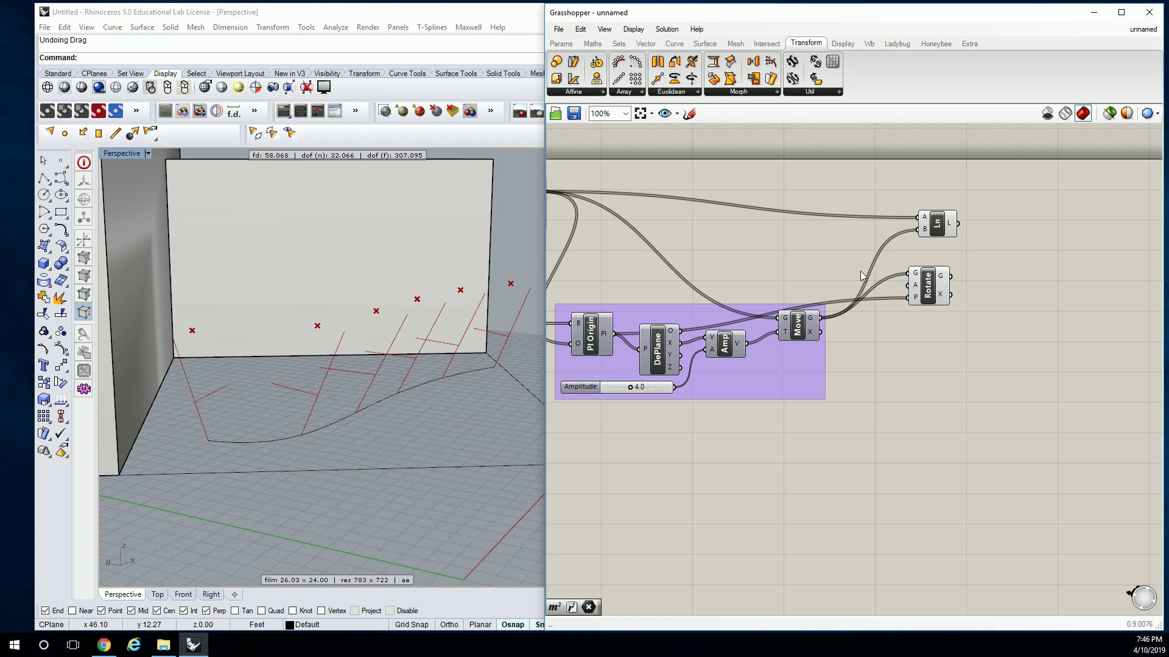
left_click(592, 43)
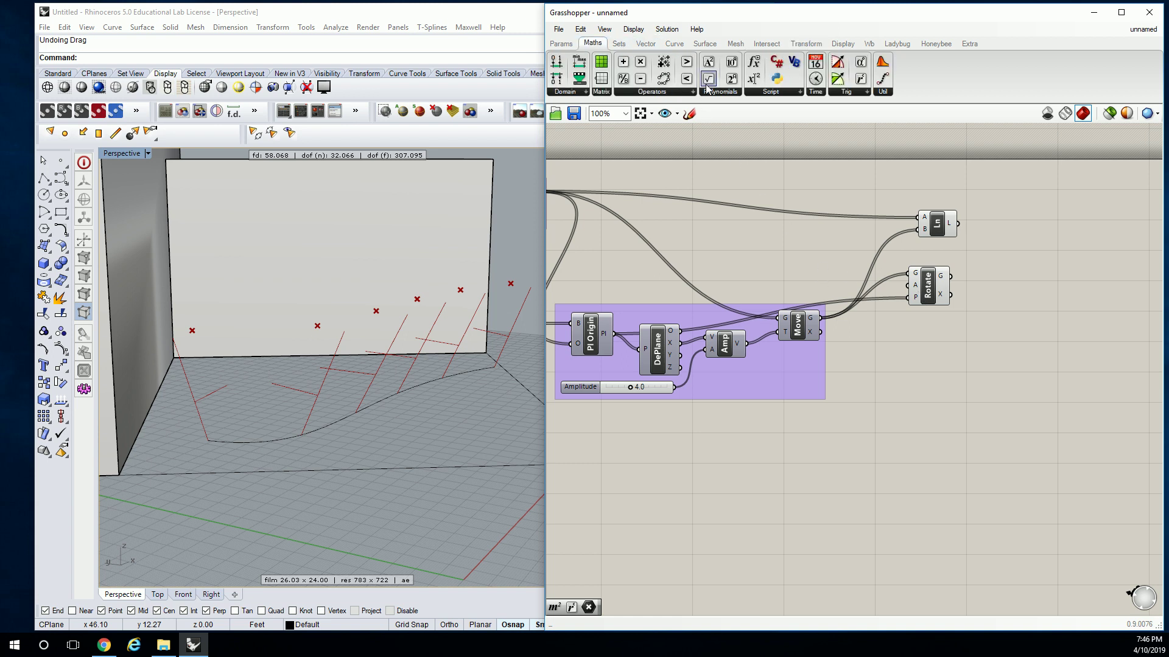
left_click(837, 91)
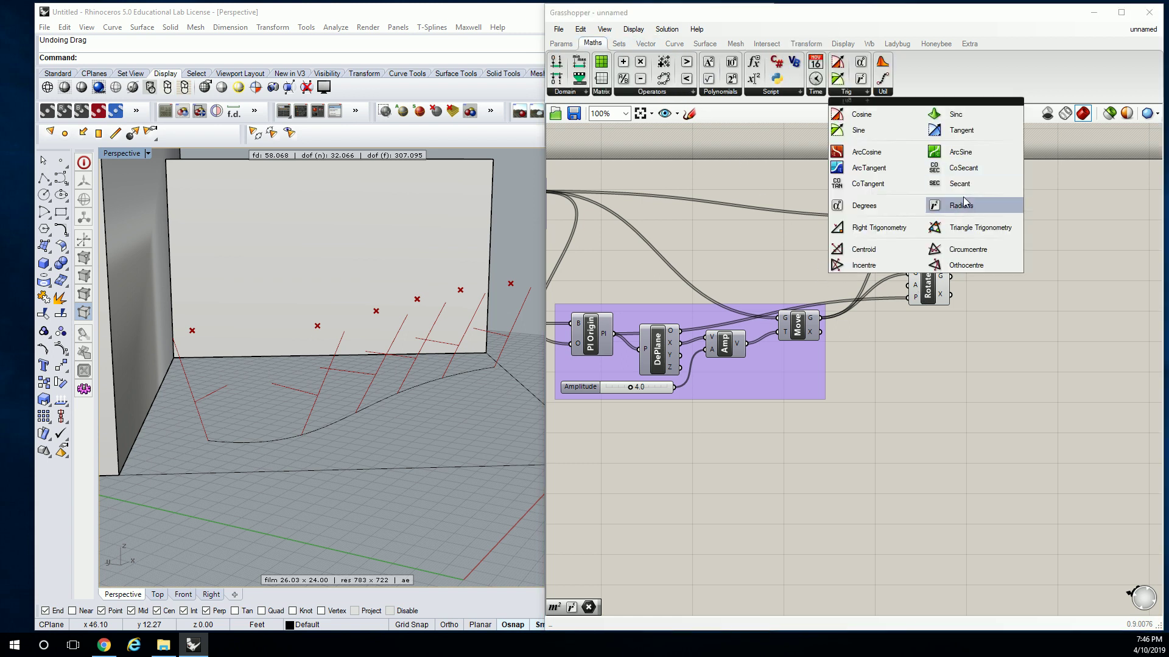
left_click_drag(967, 201, 916, 286)
Add a number slider ranging from -90 to 90 and connect it to the new Radians component's degrees input
right_click_drag(732, 265, 786, 264)
double_click(787, 265)
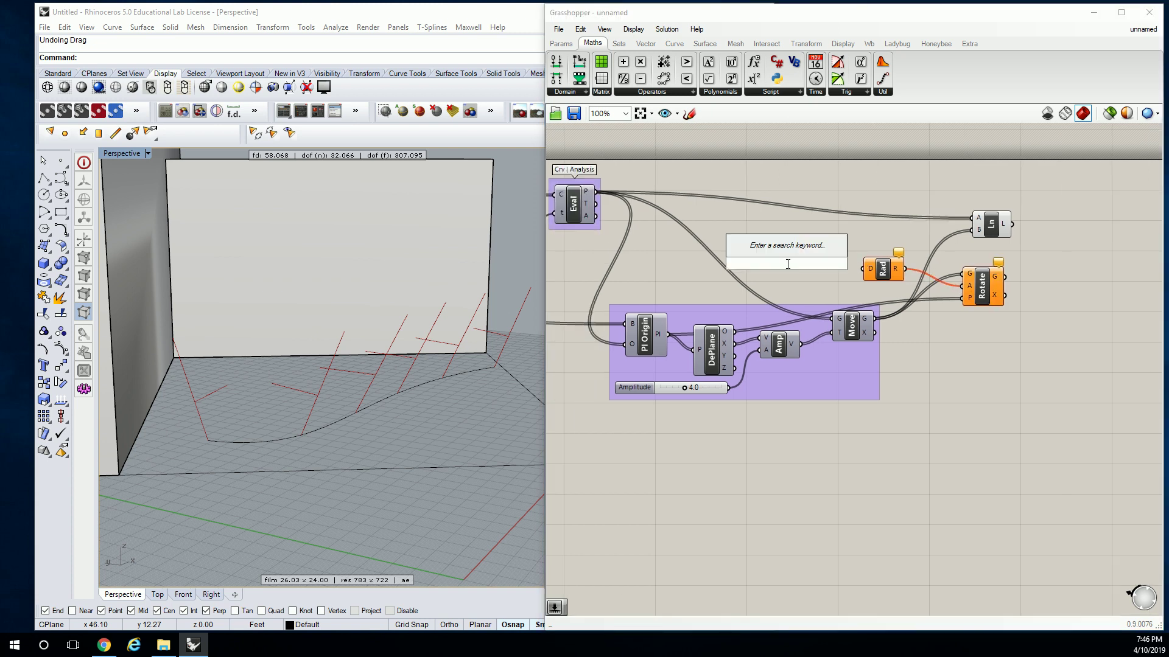
type("-9")
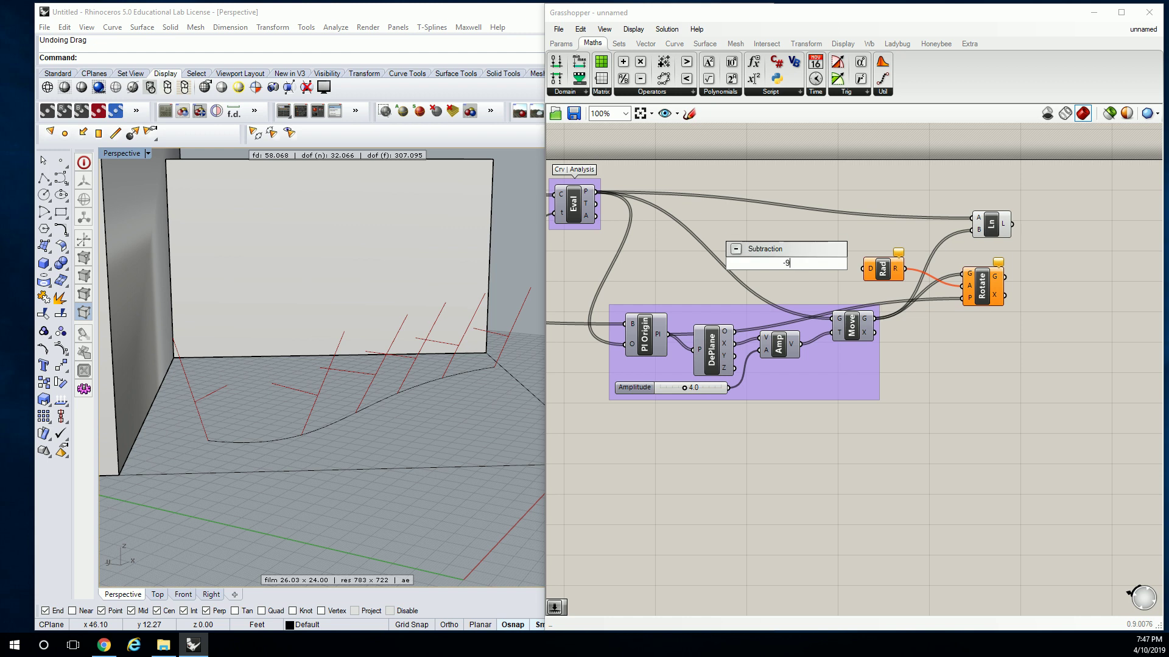
type("0<90")
key("Return")
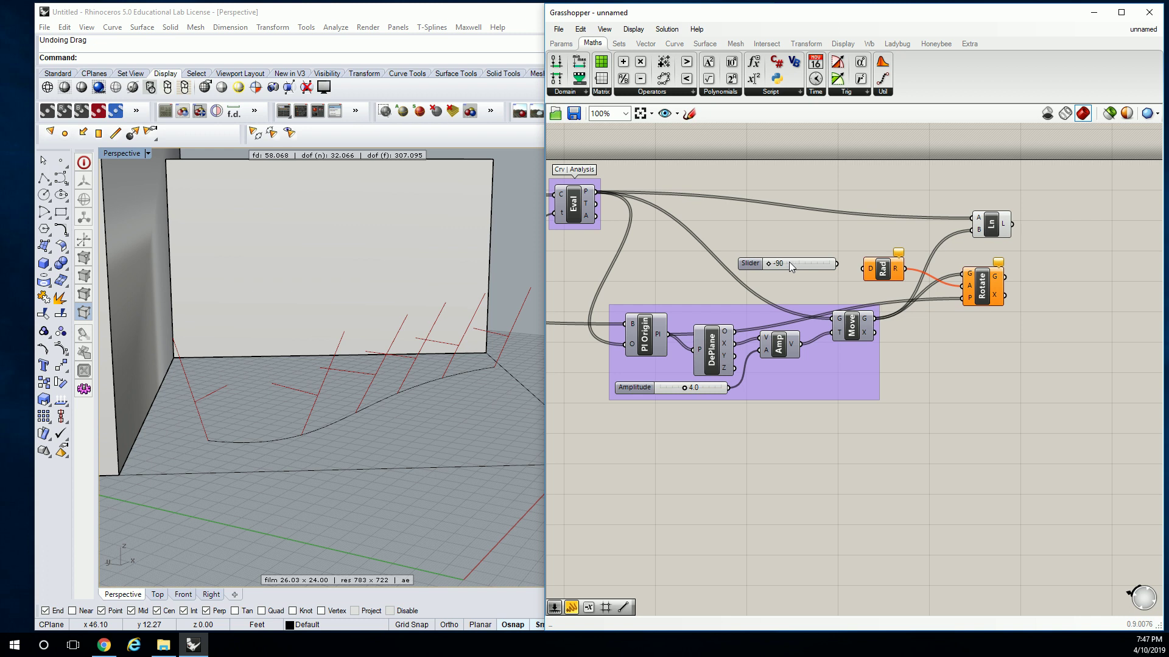
left_click_drag(837, 264, 862, 269)
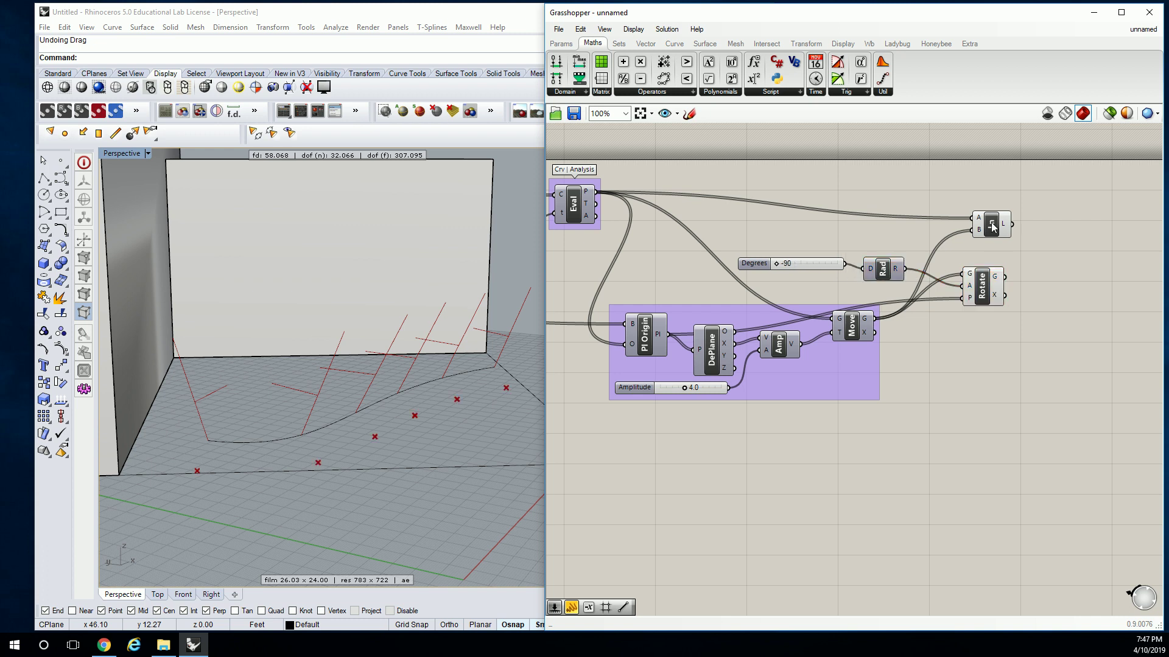
Move the last Line component clear of the second Rotate and connect the Rotate's geometry output to the Line's B input
left_click_drag(992, 227, 1053, 230)
left_click_drag(1005, 277, 1022, 249)
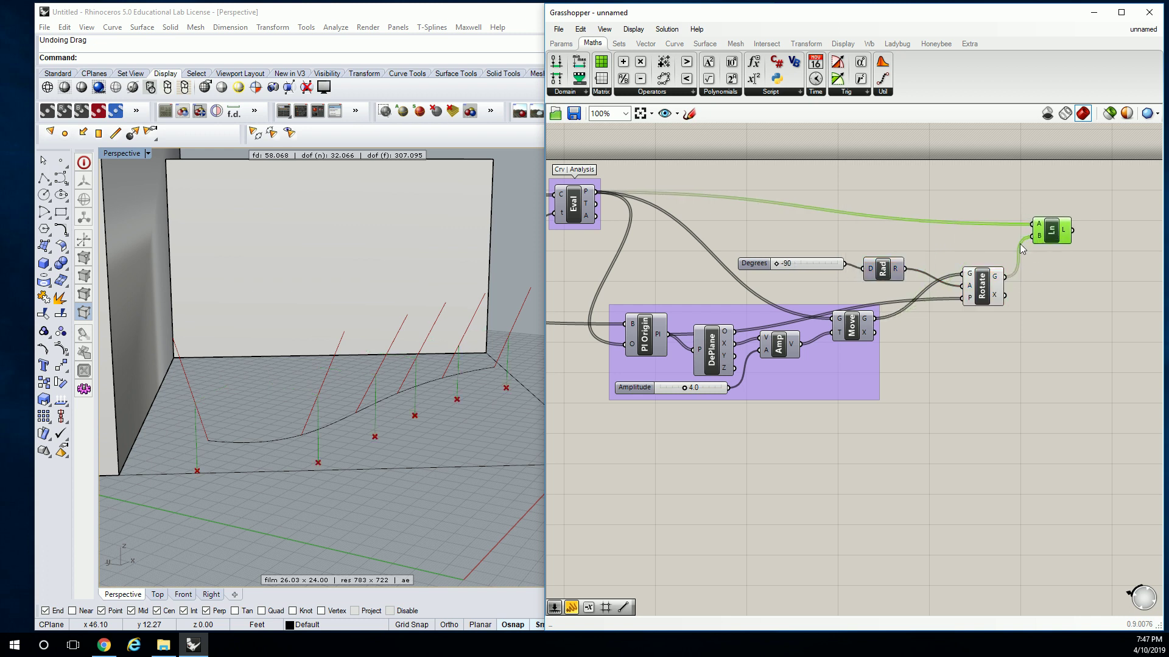
left_click(962, 263)
Select the second Rotate component to highlight its points and set its Degrees slider to 32
left_click(987, 289)
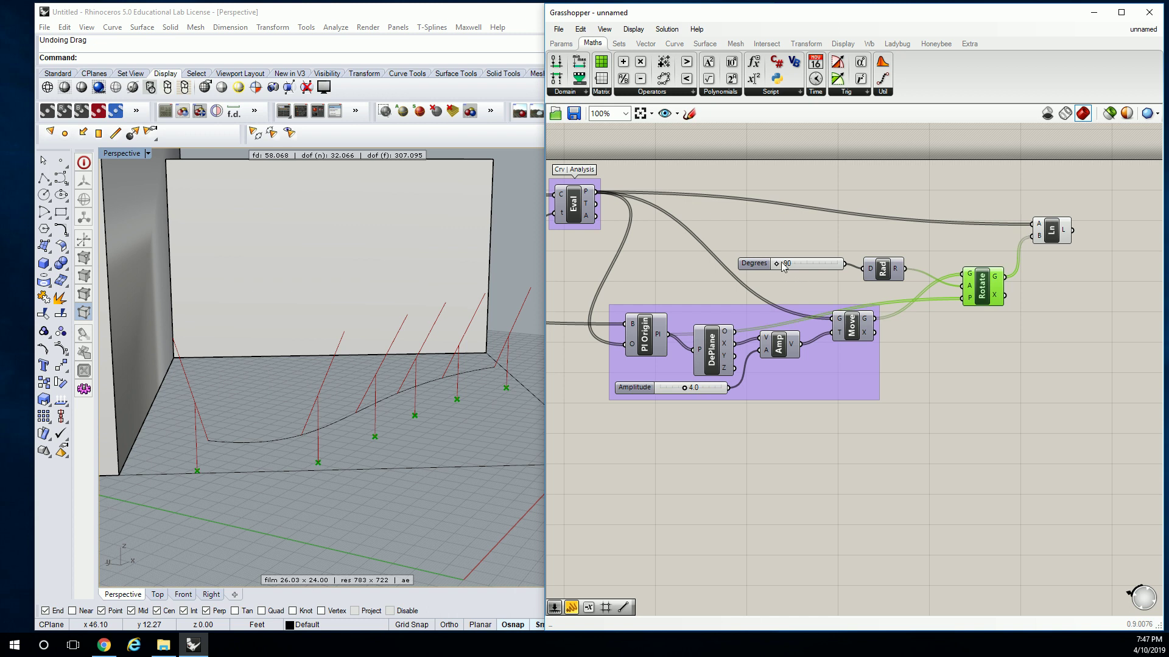
left_click_drag(780, 262, 819, 273)
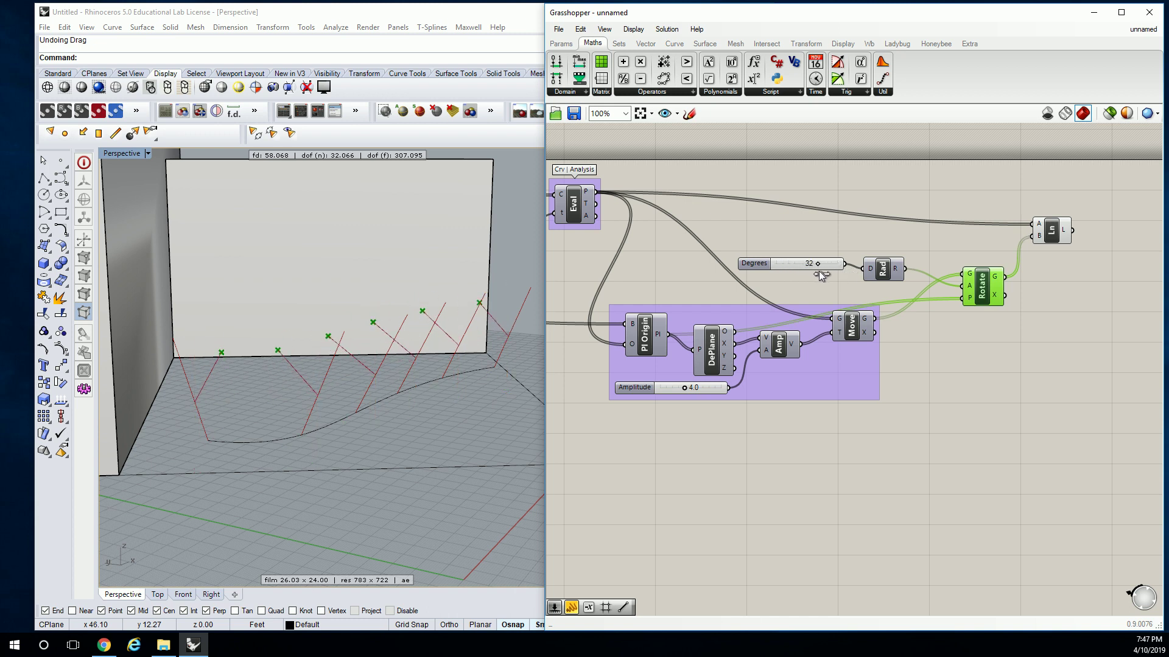
left_click(819, 231)
right_click_drag(819, 231, 855, 240)
mouse_move(414, 341)
right_mouse_down()
mouse_move(438, 345)
mouse_move(403, 339)
mouse_move(414, 335)
right_mouse_up()
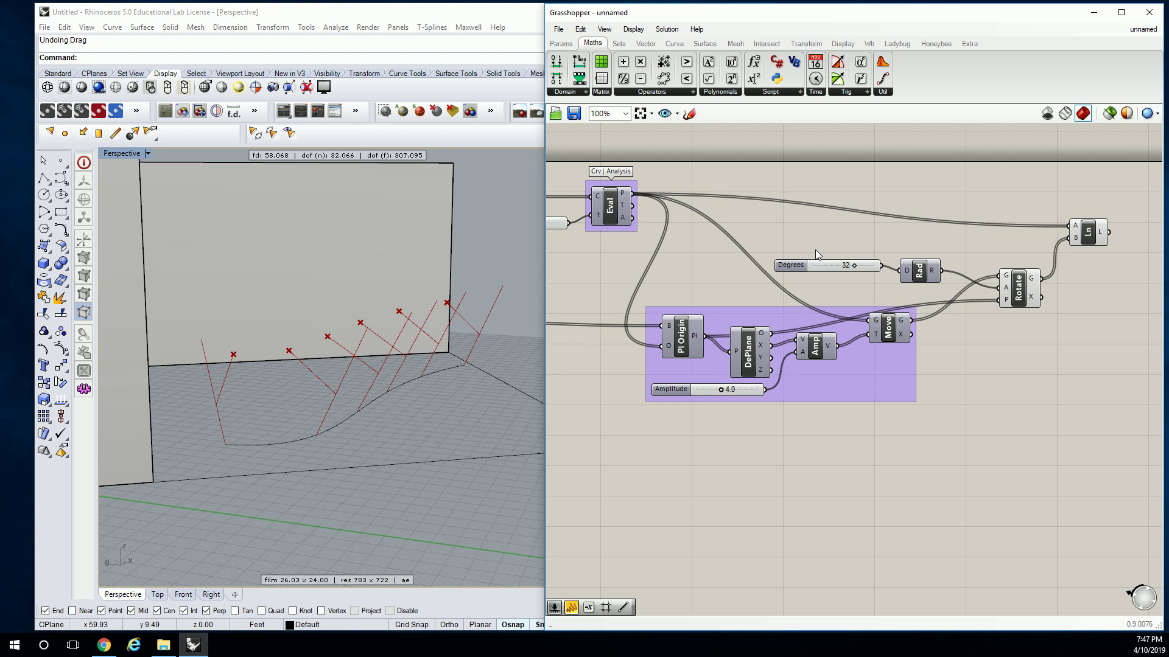
scroll(882, 256, "down", 3)
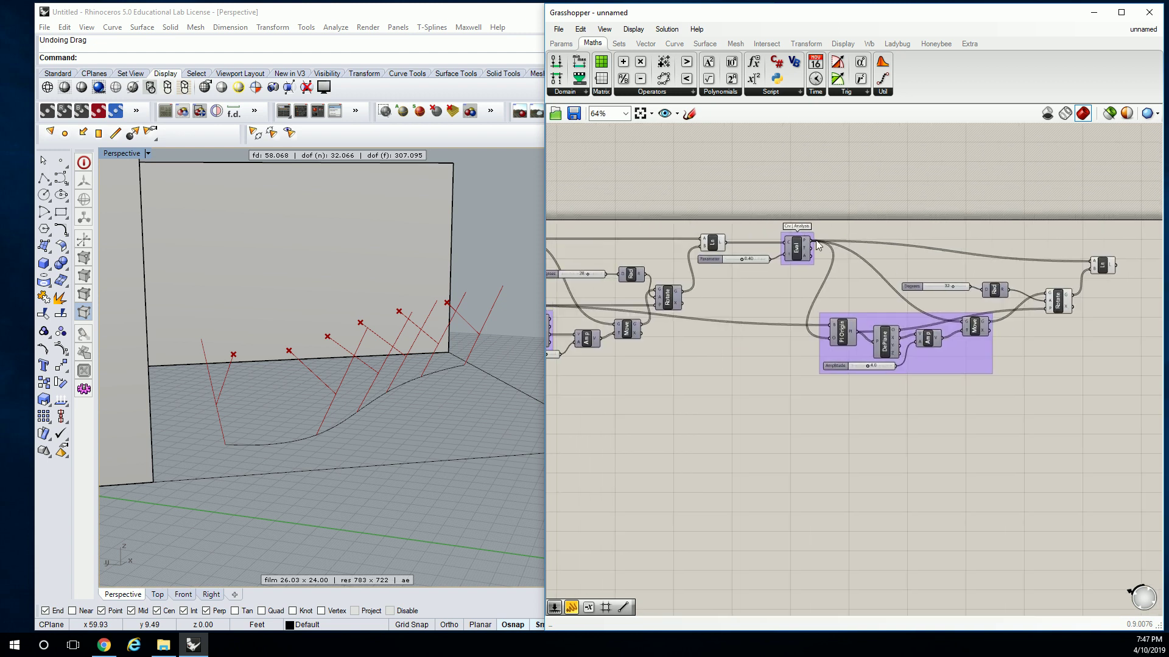
scroll(818, 245, "up", 3)
right_click(995, 272)
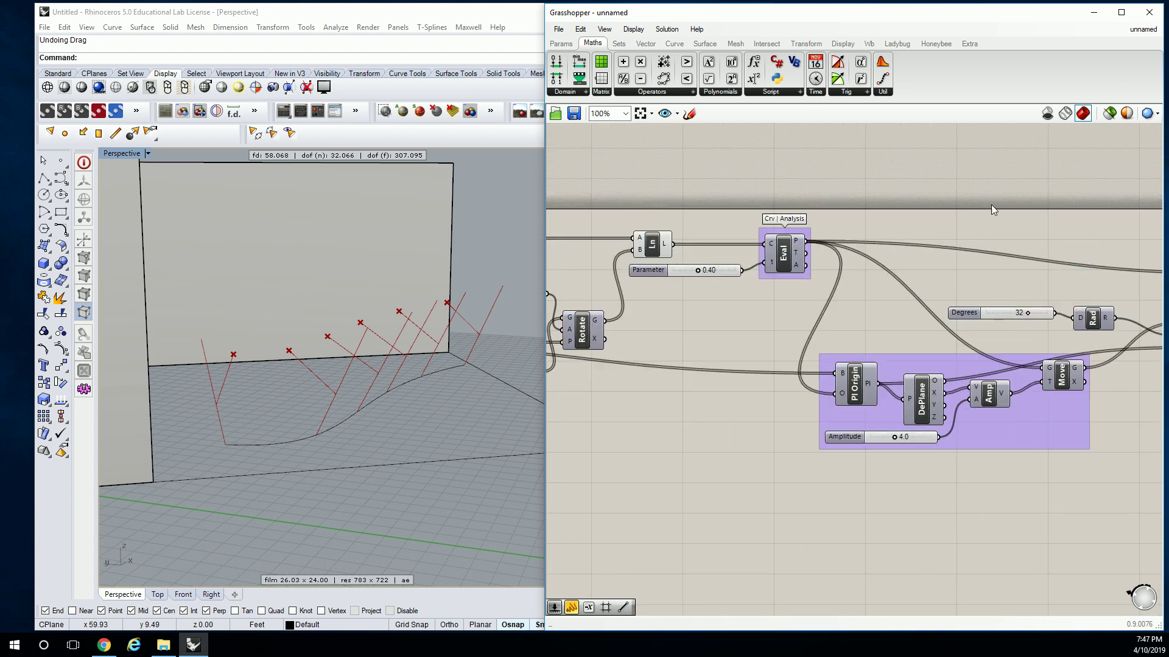
right_click_drag(991, 204, 827, 213)
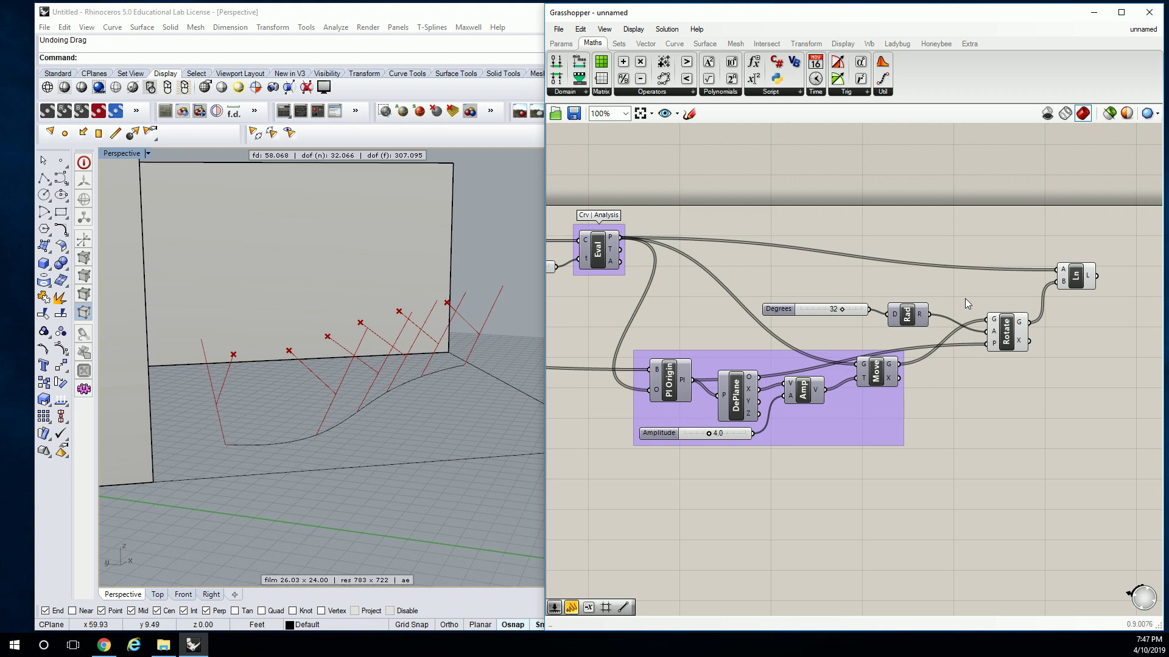